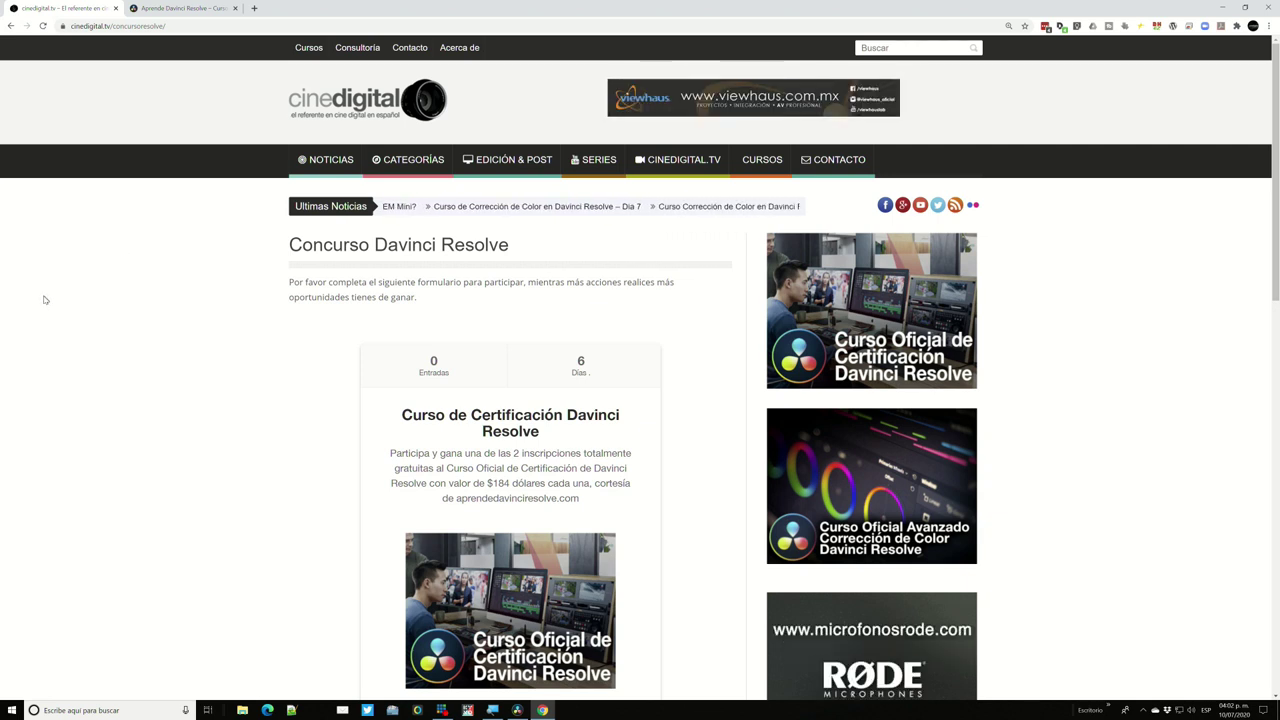
Review the contest page's six ways to participate, then switch to the Aprende DaVinci Resolve tab.
scroll(320, 368, "down", 1)
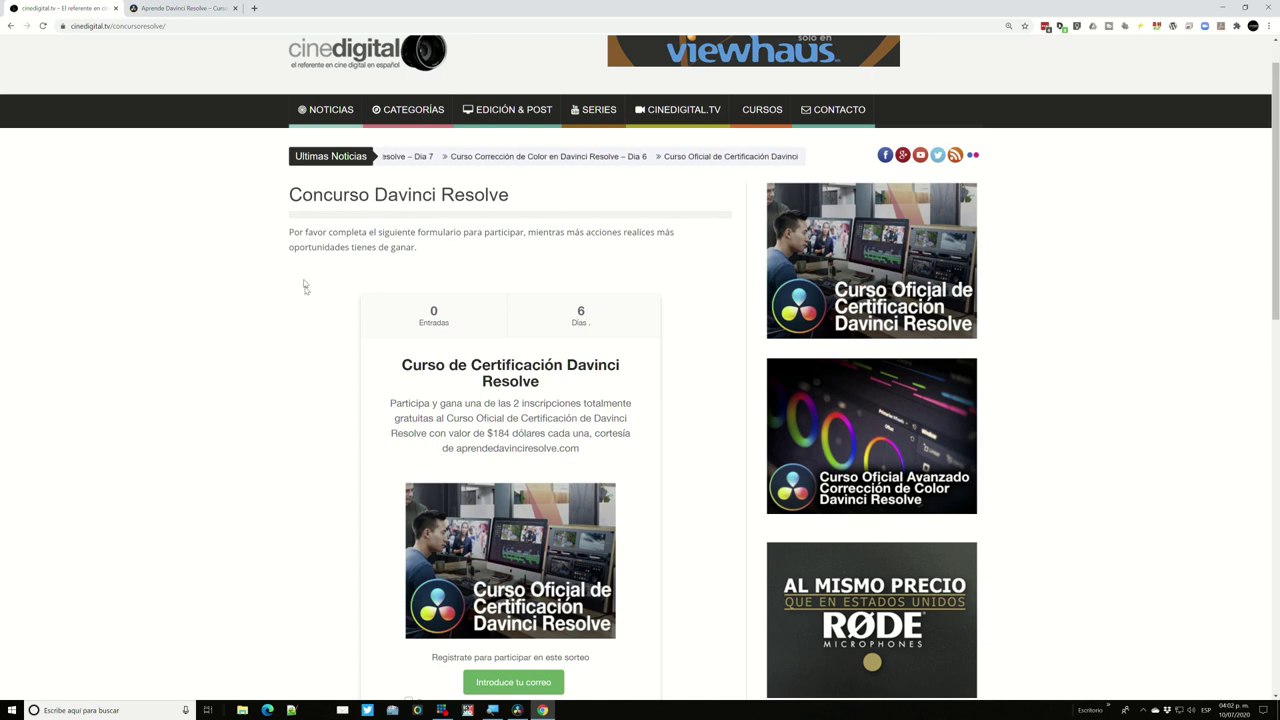
scroll(549, 413, "down", 1)
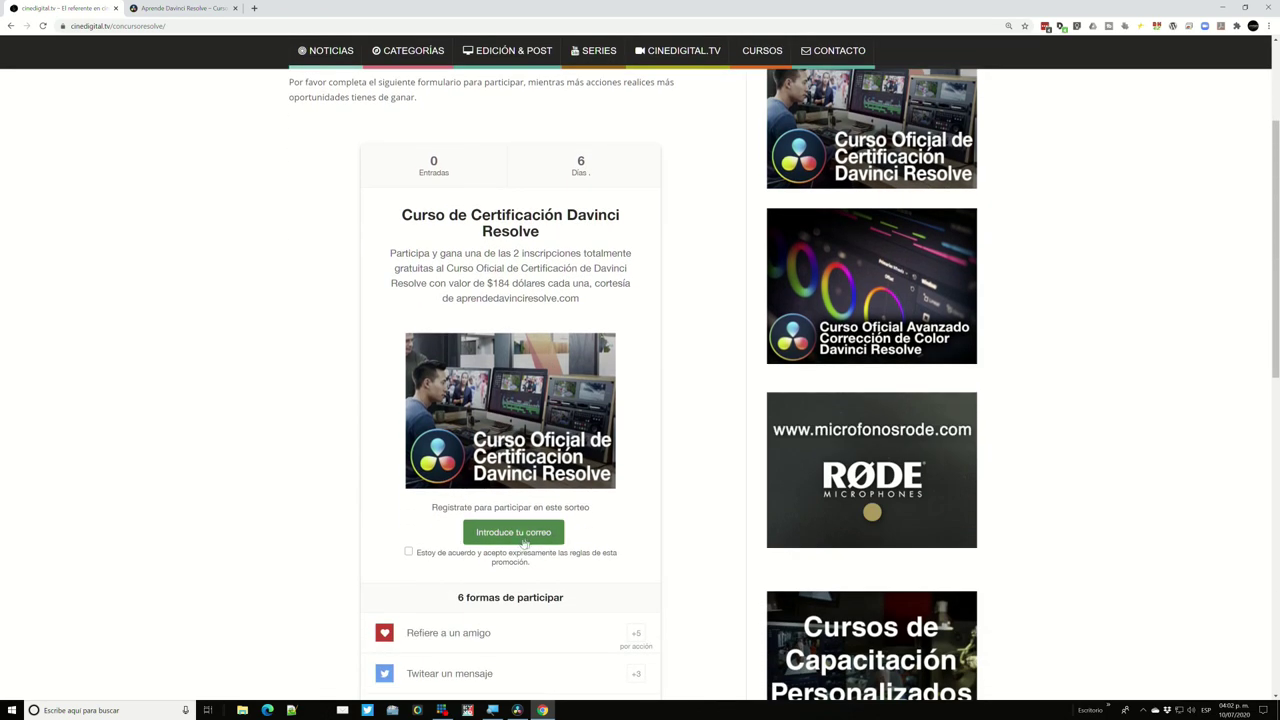
scroll(420, 540, "down", 1)
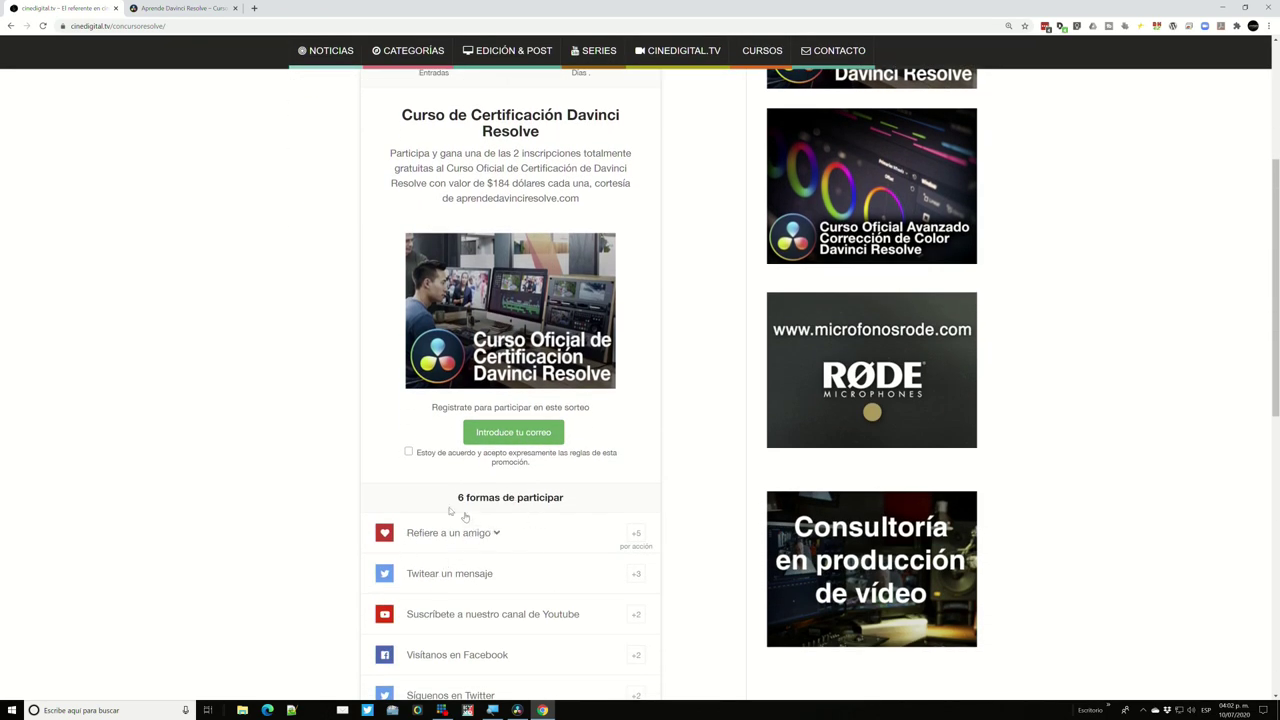
scroll(340, 545, "up", 1)
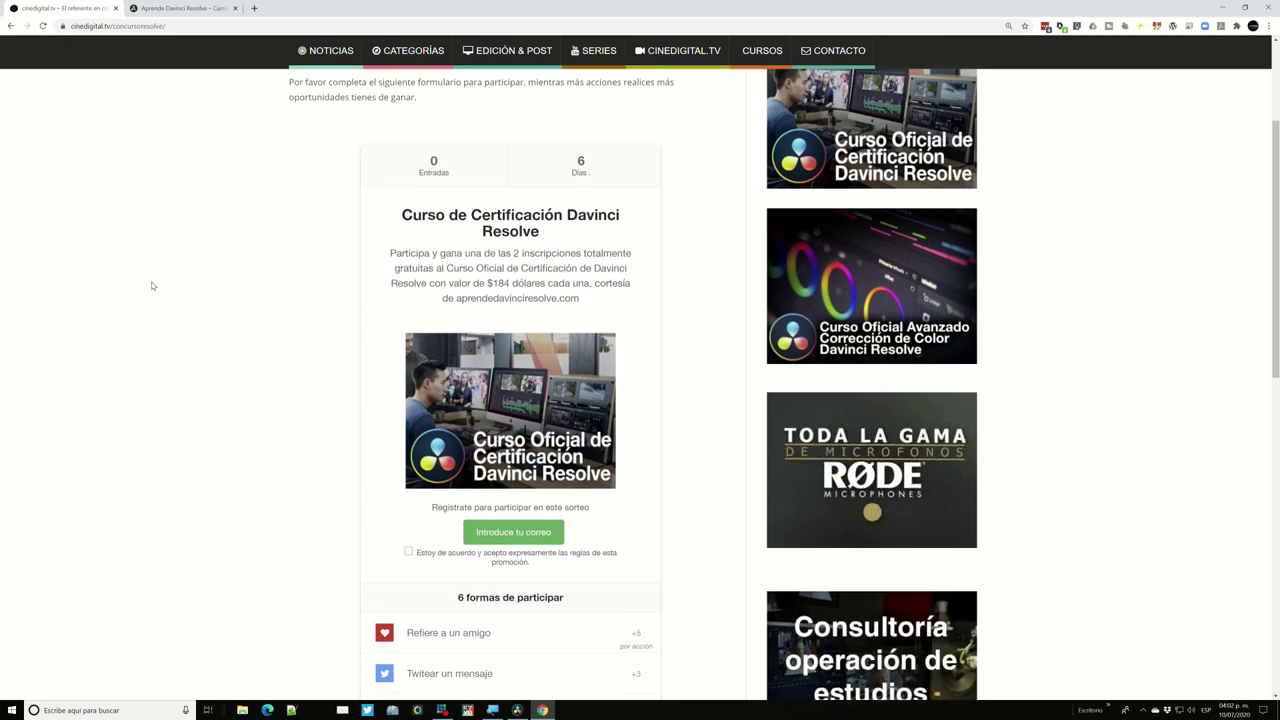
left_click(176, 9)
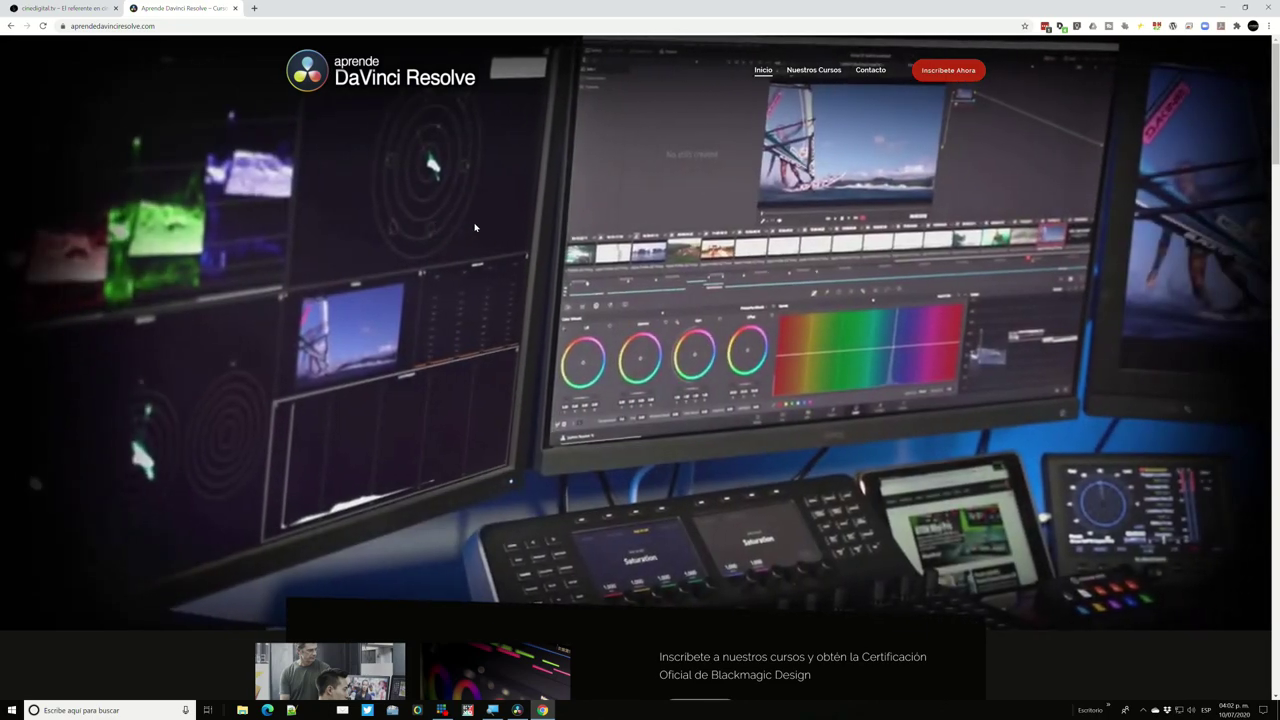
Browse the Aprende DaVinci Resolve course cards, then bring DaVinci Resolve's Edit1 project forward.
scroll(475, 228, "down", 1)
scroll(475, 228, "down", 1)
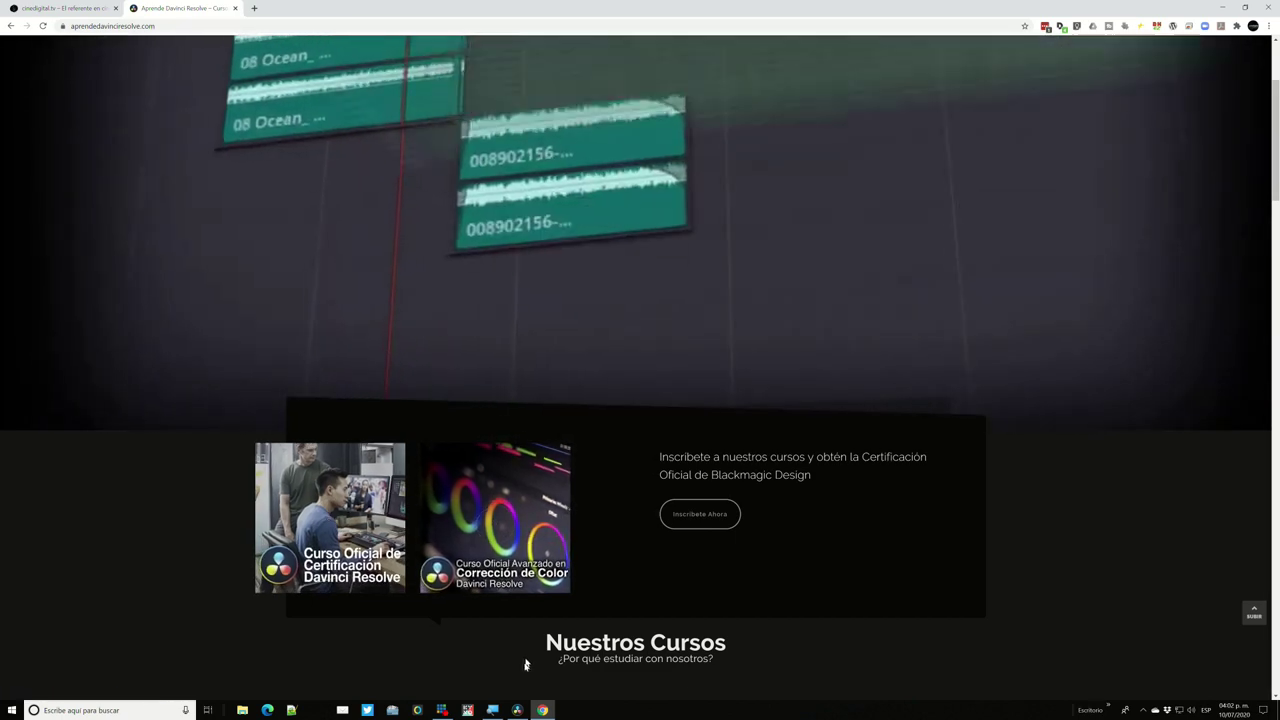
mouse_move(517, 708)
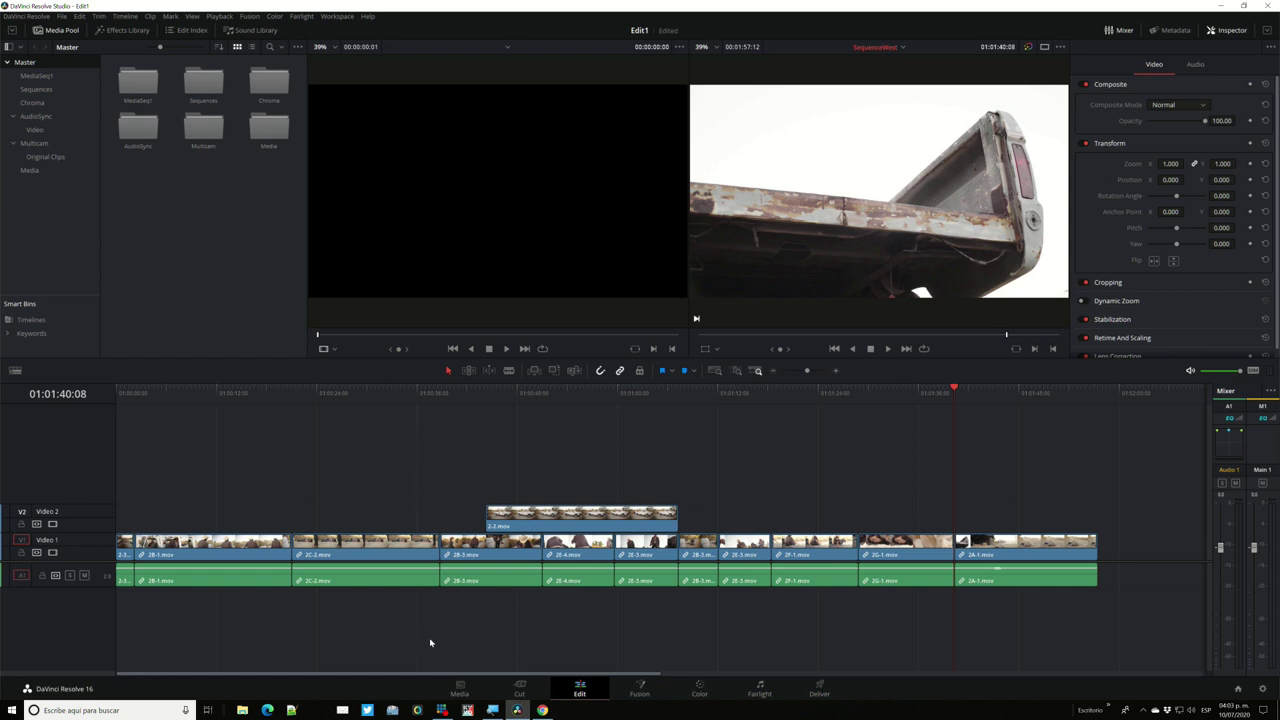
Look at the Cut page, return to Edit, and close the Media Pool to widen the viewers.
left_click(520, 690)
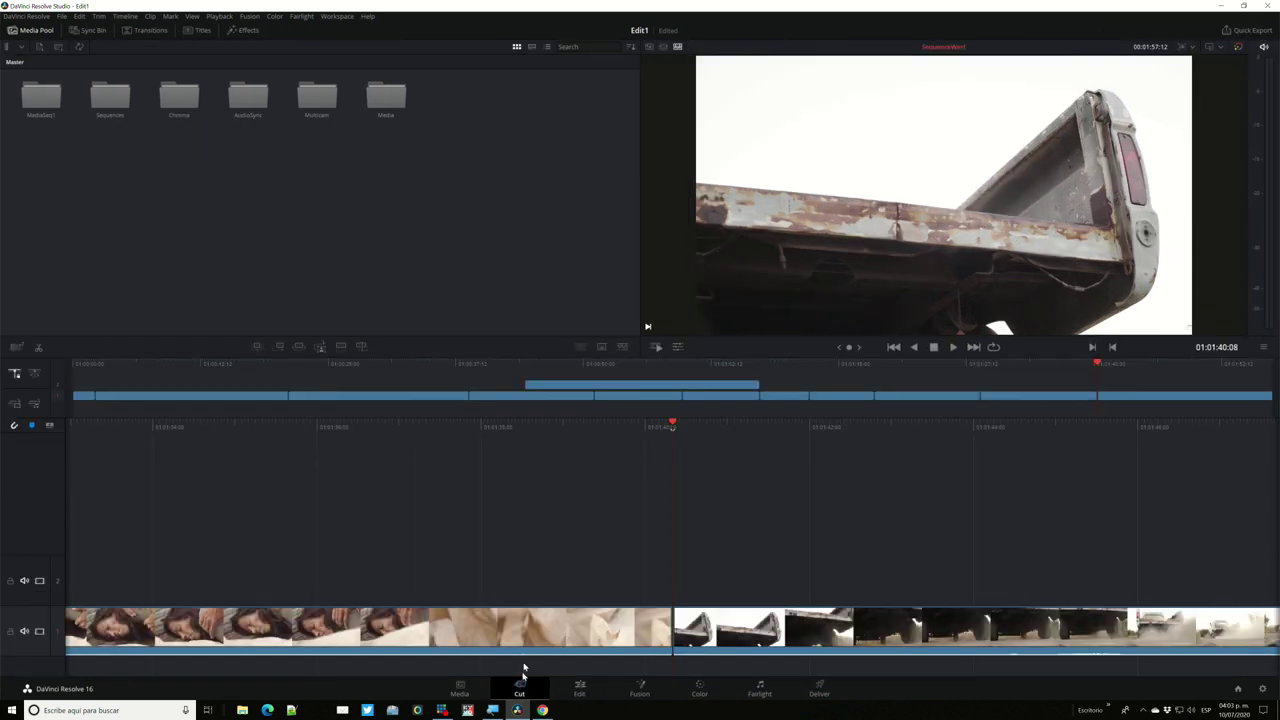
left_click(579, 690)
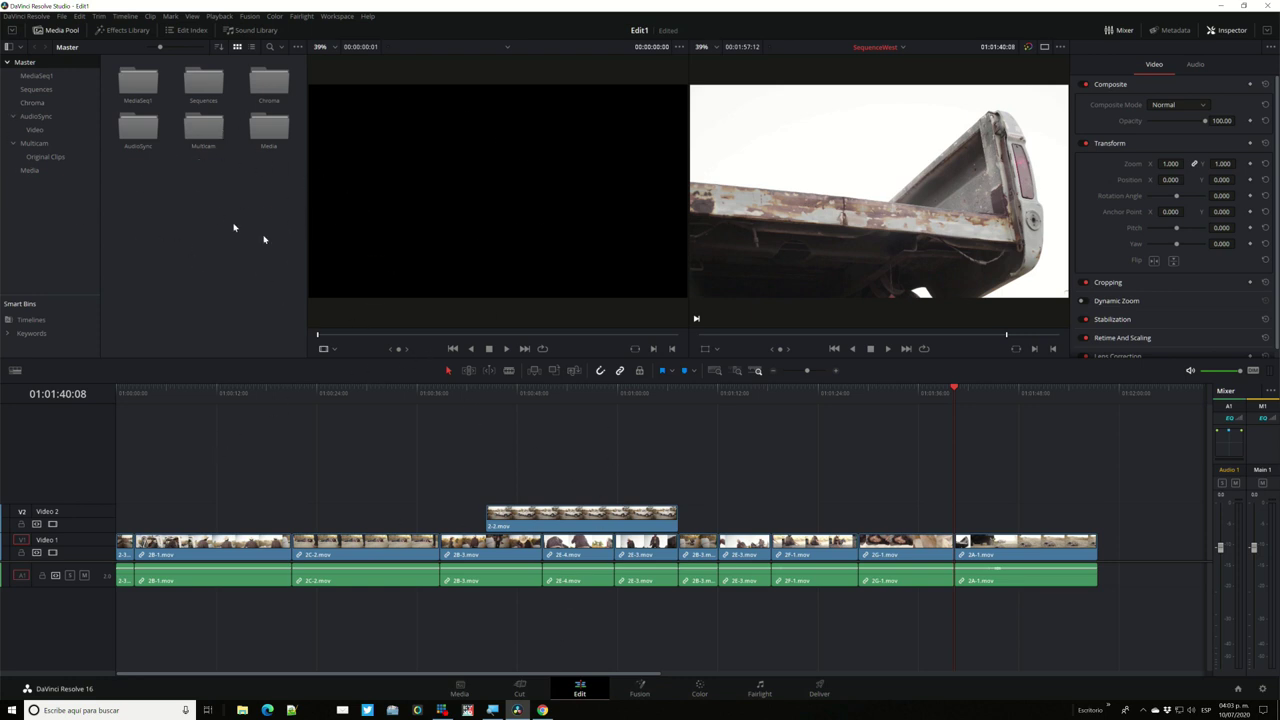
left_click(69, 34)
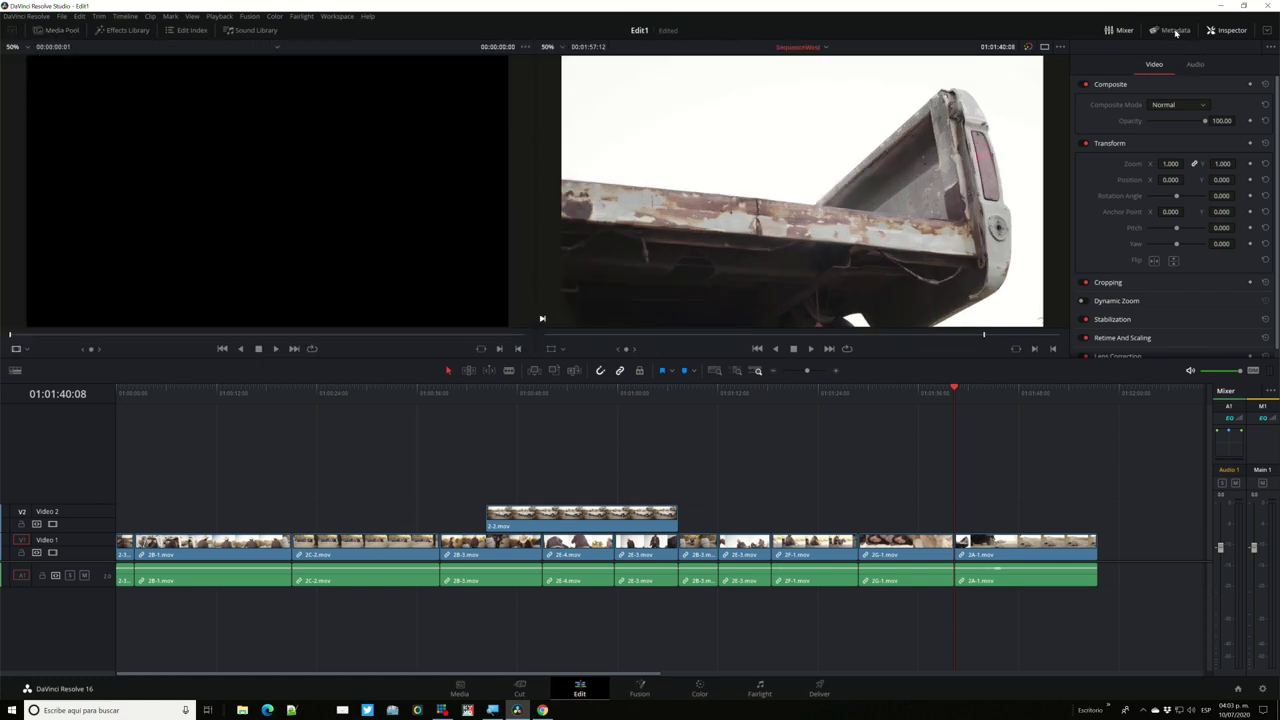
Load 2B-1.mov from Video 1 into the source viewer with its Composite and Transform properties showing.
left_click(1232, 30)
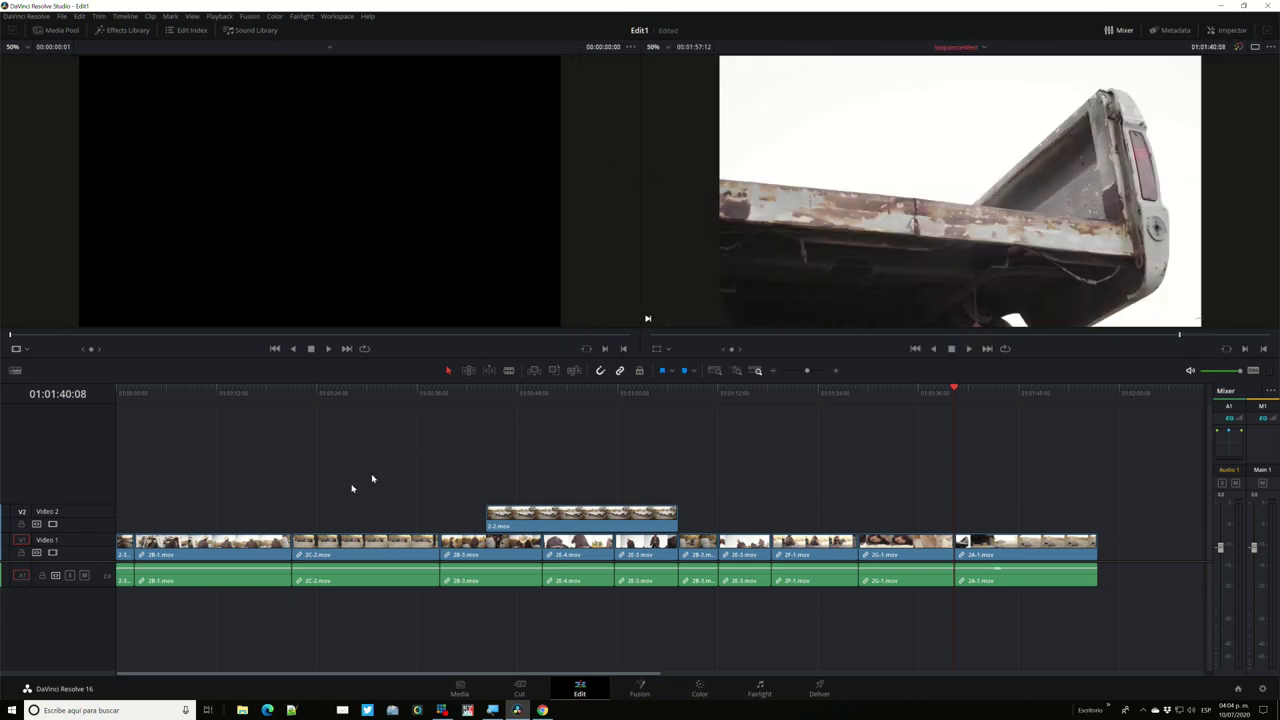
double_click(220, 541)
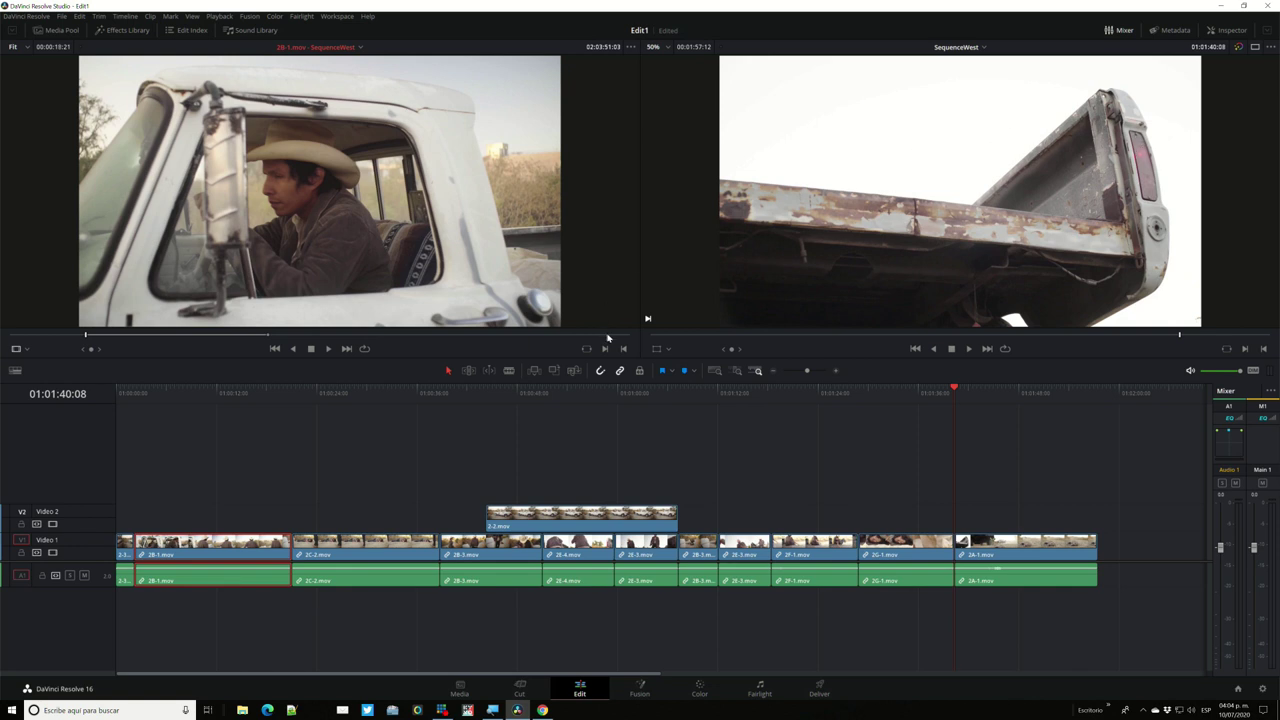
left_click(1230, 31)
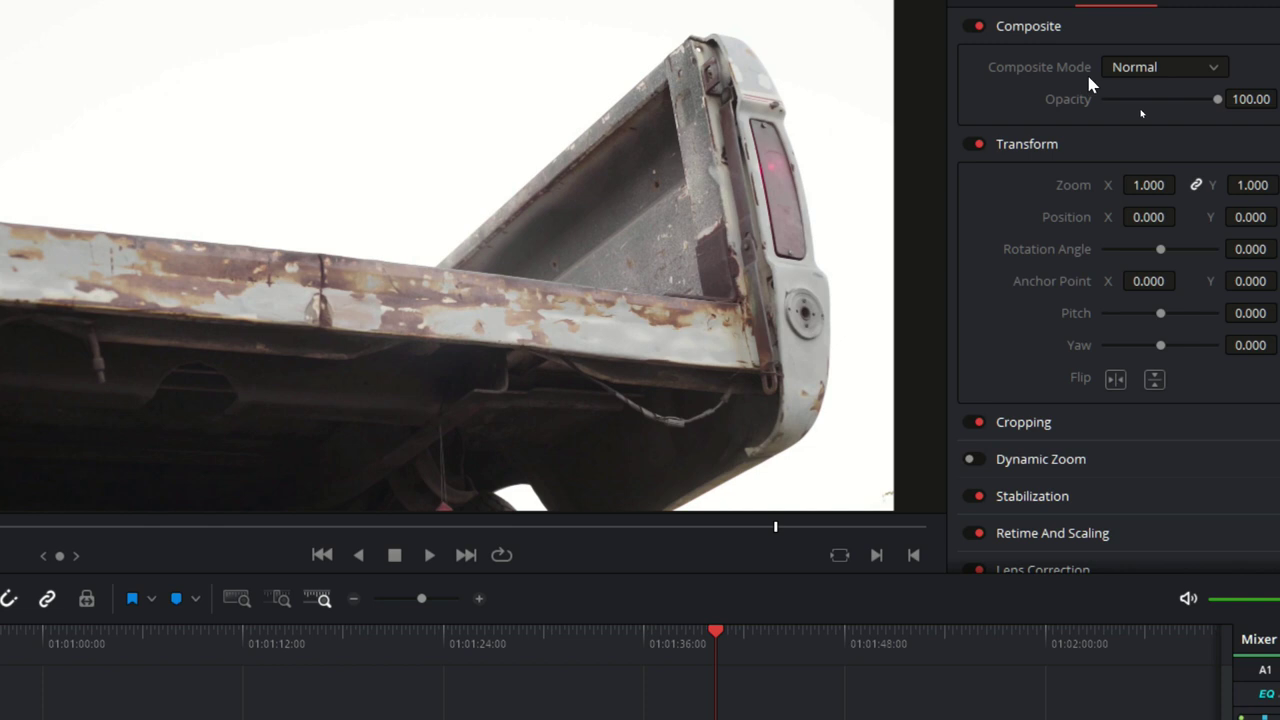
Keep 2B-1.mov's composite mode at Normal and flip the clip horizontally.
left_click(1135, 67)
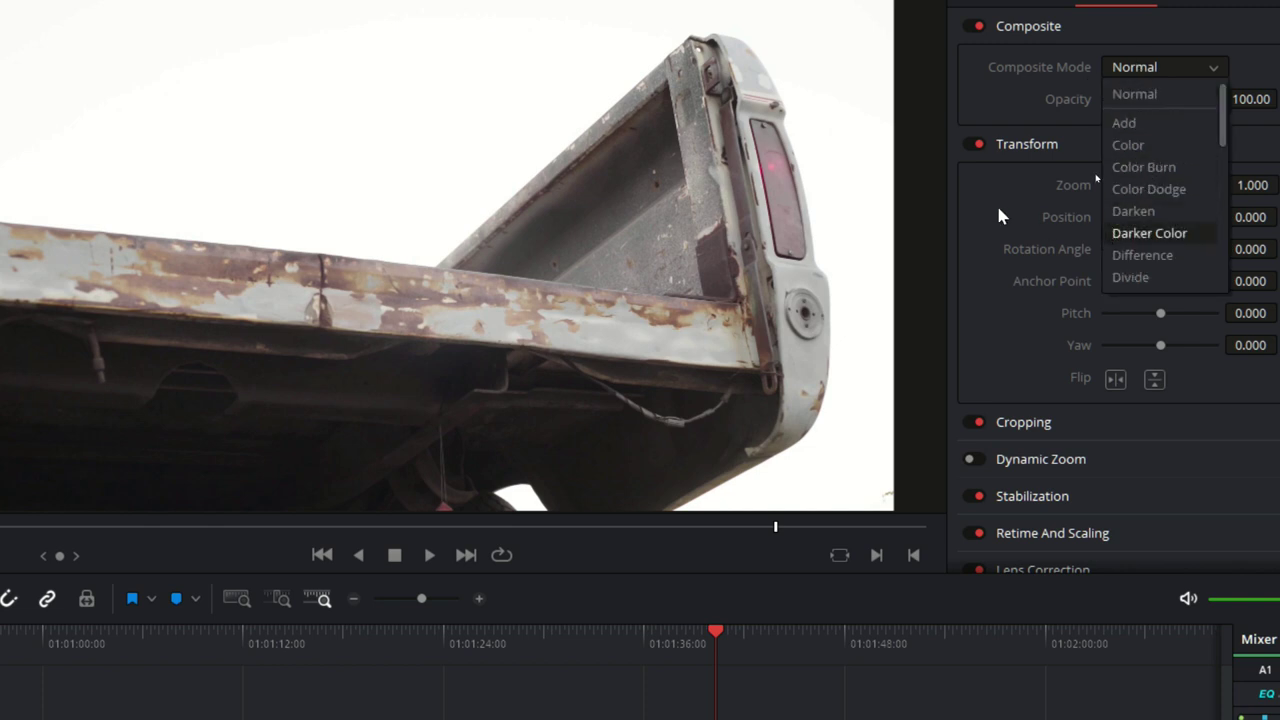
left_click(1094, 237)
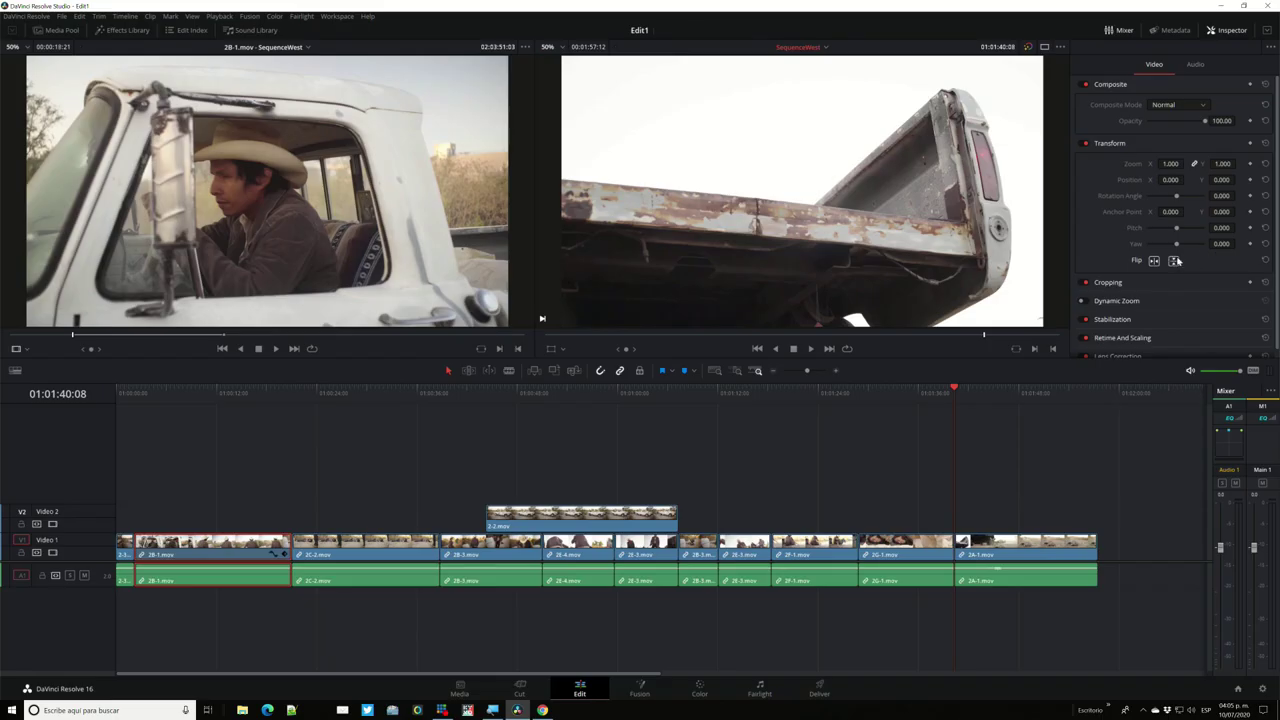
left_click(1156, 264)
left_click(1155, 262)
Turn off 2B-1.mov's horizontal flip and reset the Flip row to default.
left_click(1155, 262)
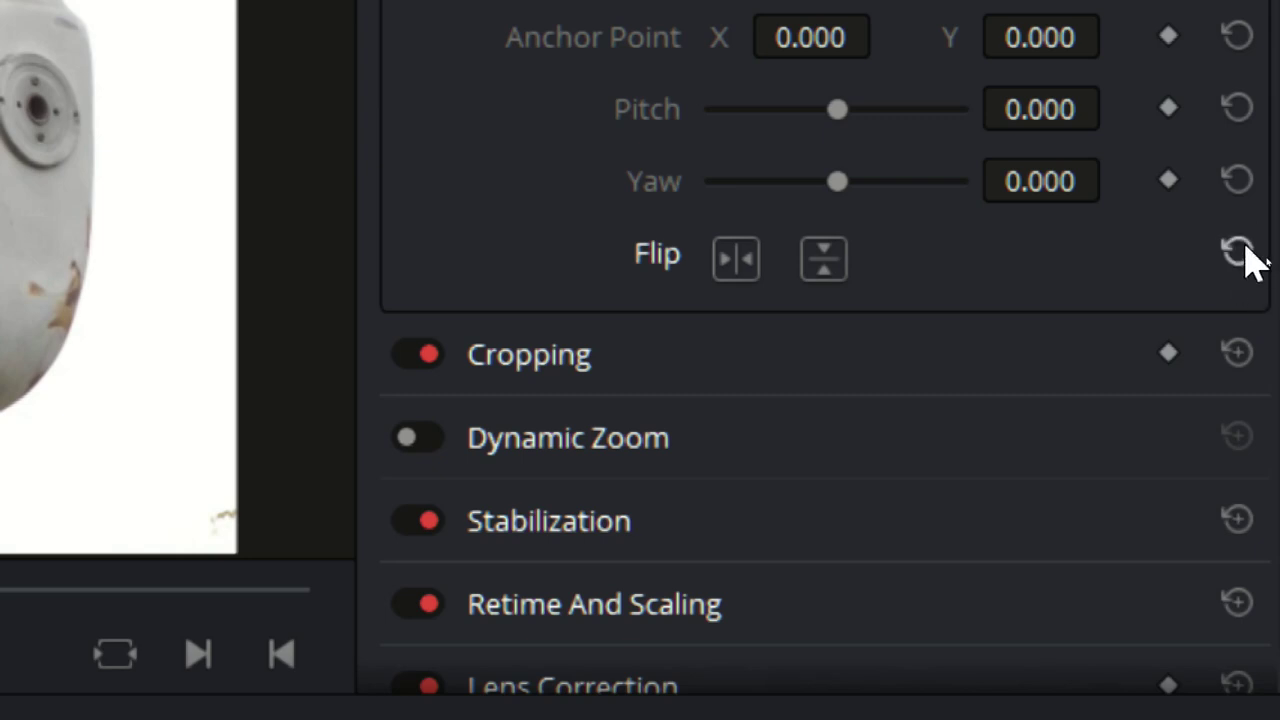
left_click(1240, 252)
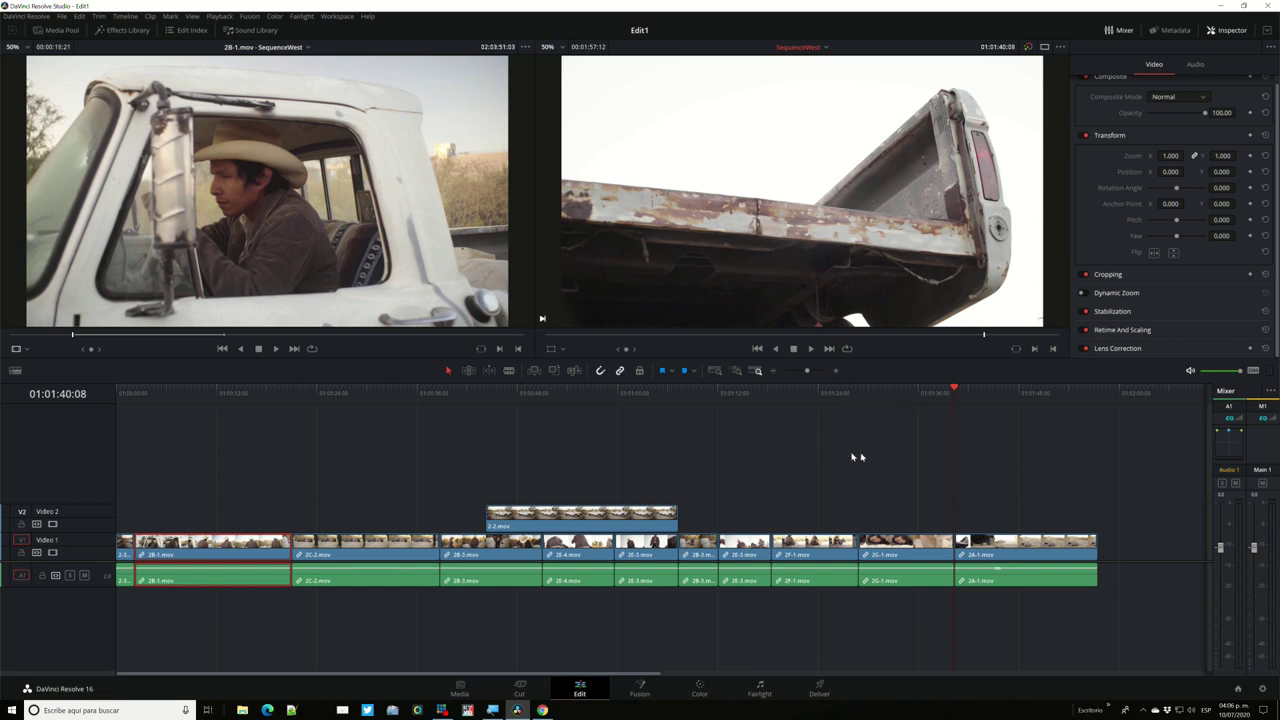
Load the last clip 2A-1.mov into the source viewer and mute audio track A1.
left_click(975, 400)
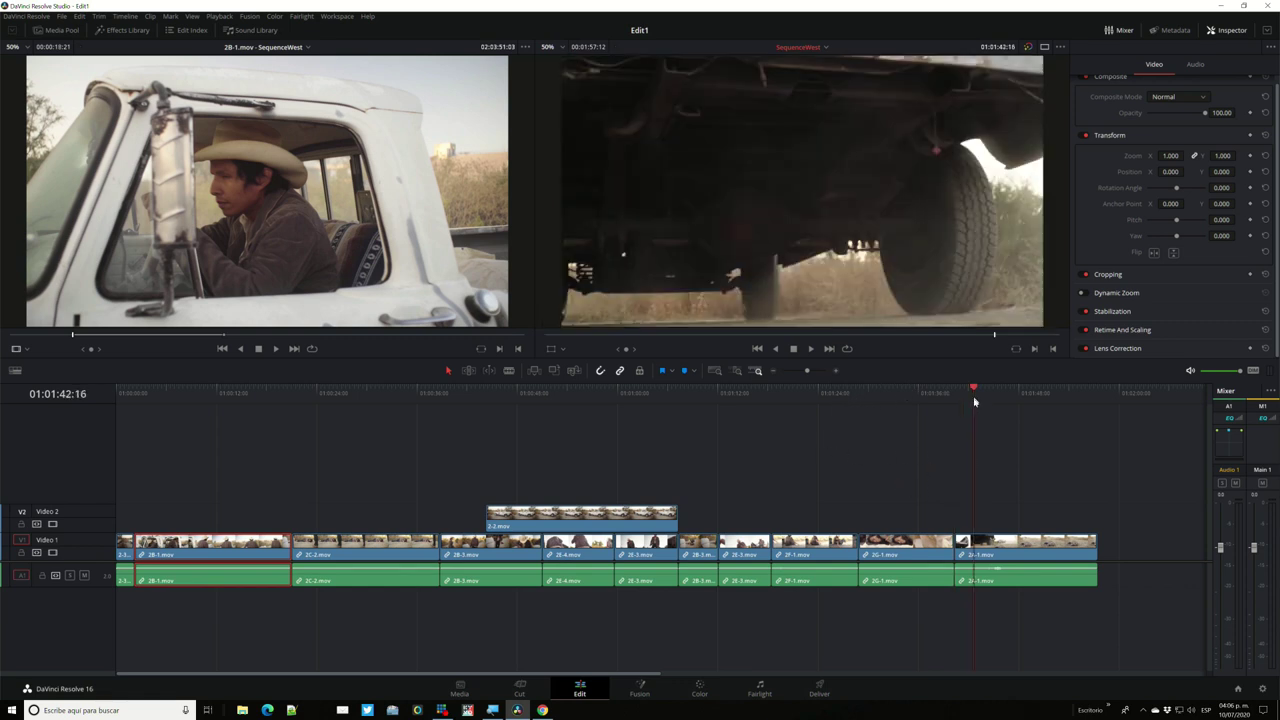
double_click(997, 549)
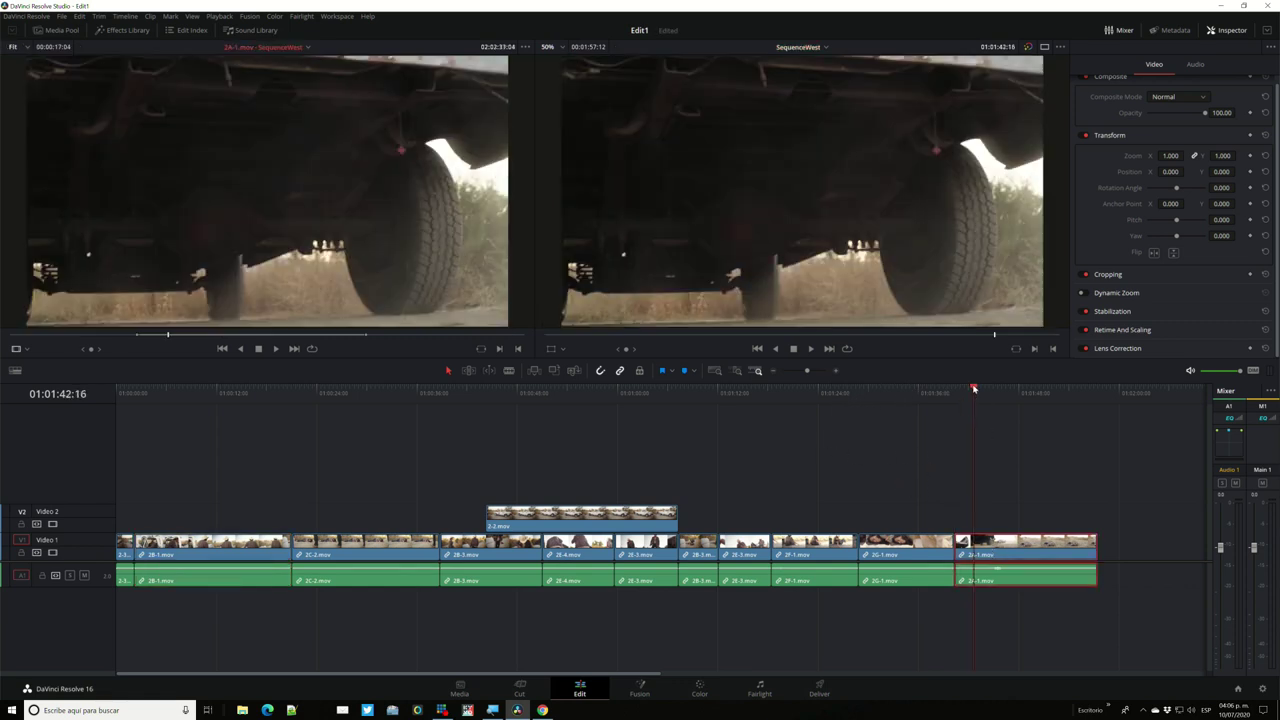
left_click(962, 391)
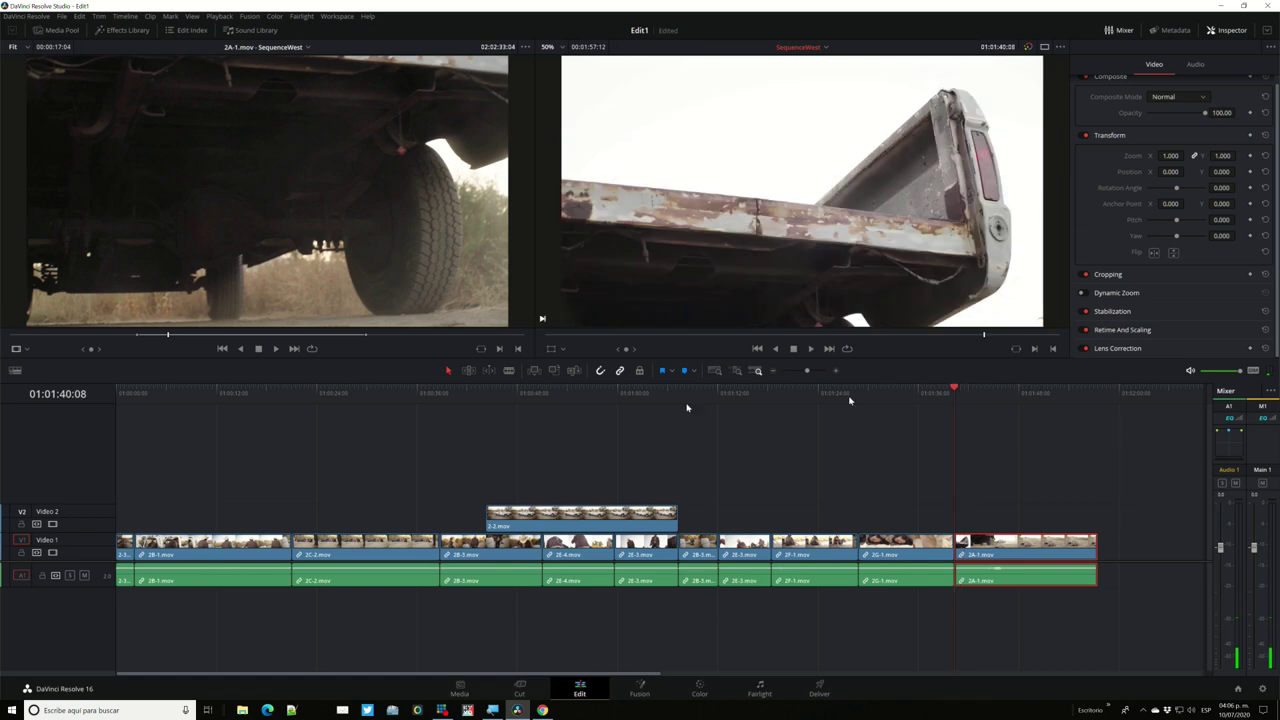
left_click(84, 578)
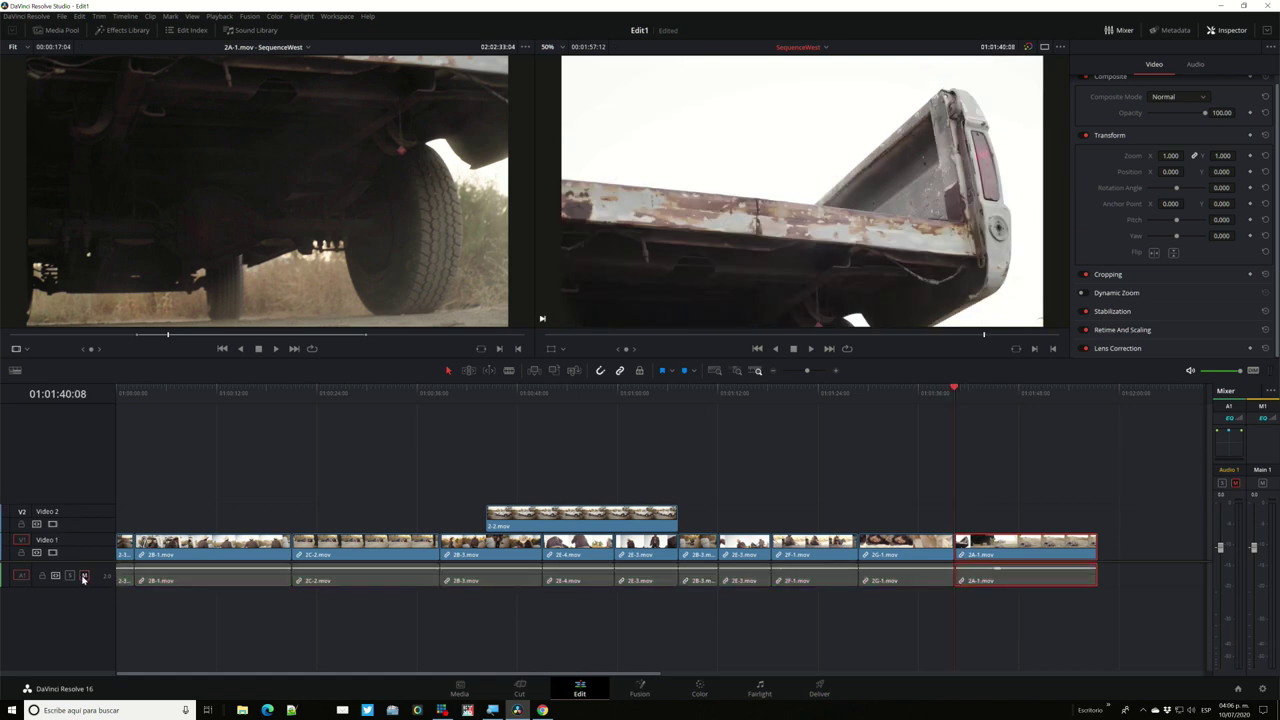
Preview 2A-1.mov, then scrub to the dusty departing truck at 01:01:45:23.
key("space")
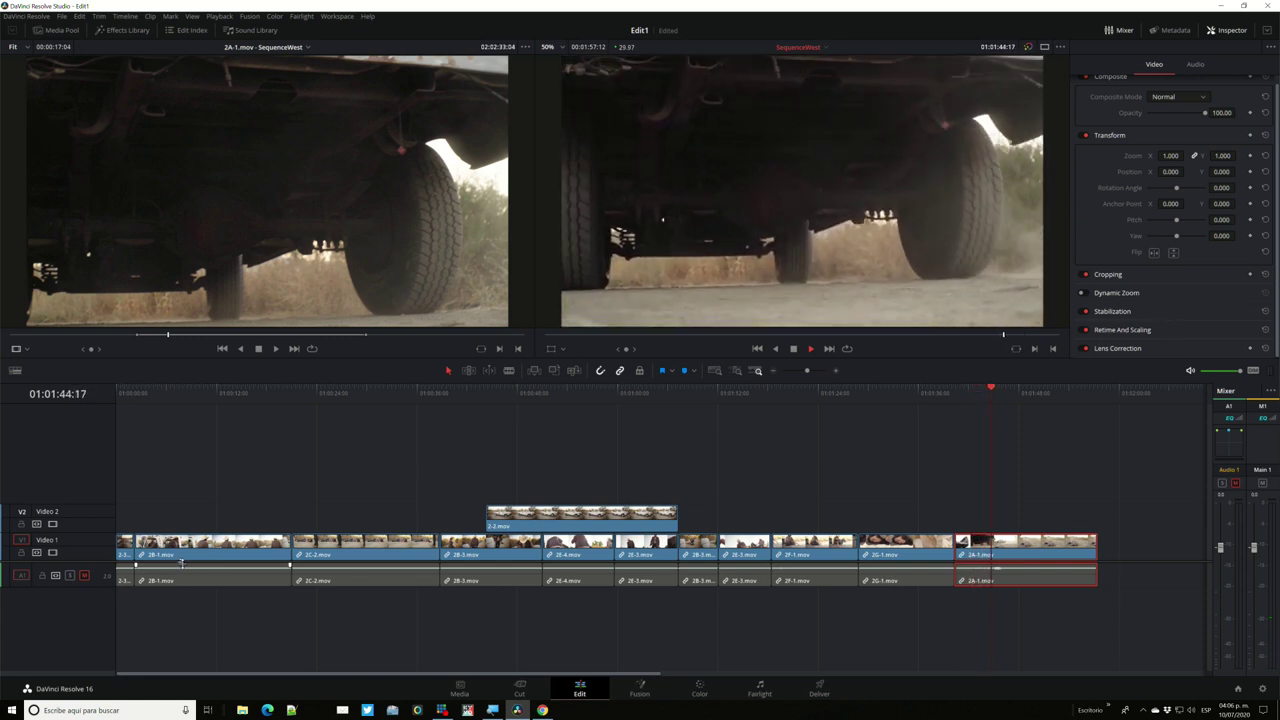
key("space")
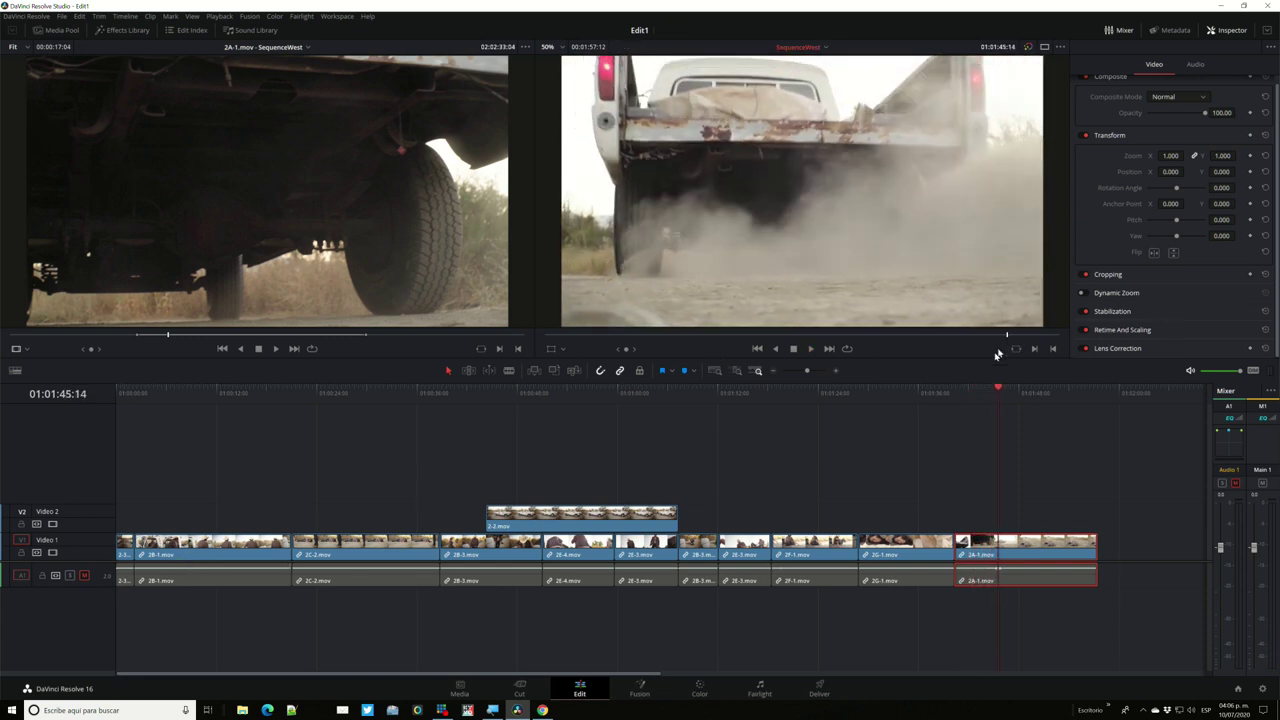
left_click_drag(999, 393, 954, 394)
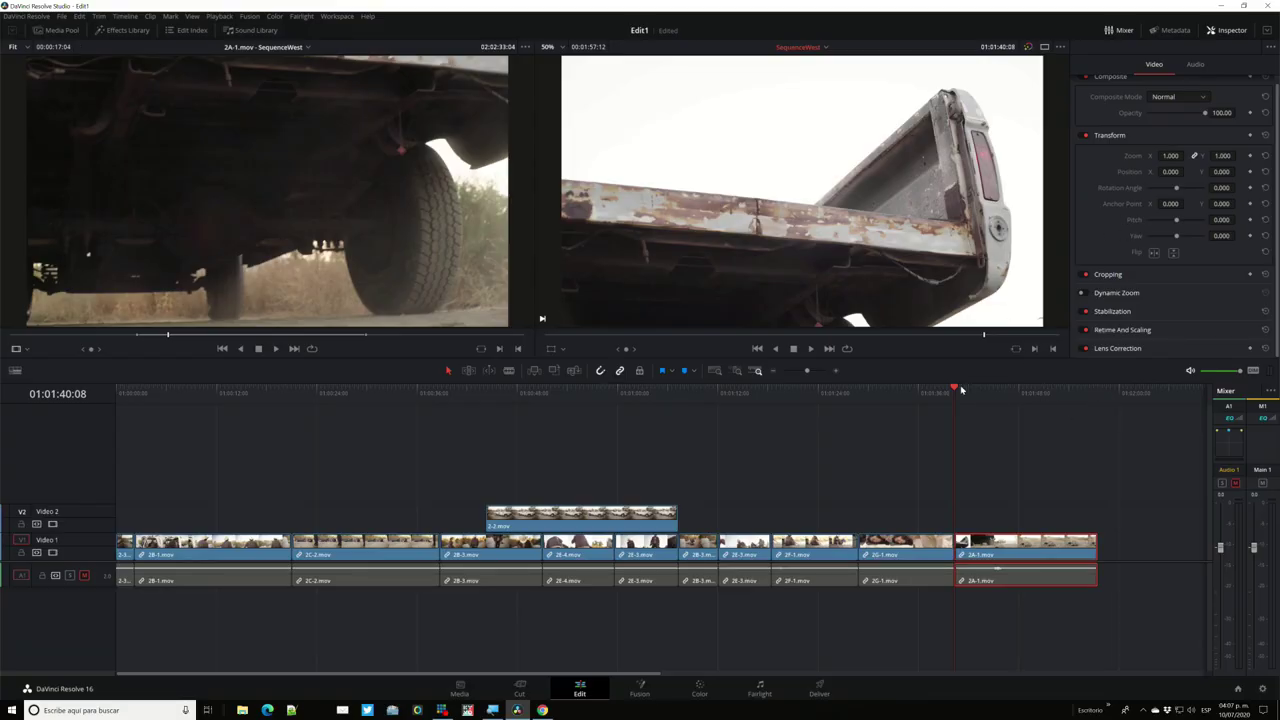
left_click(999, 387)
Keyframe 2A-1.mov's Zoom so it eases from 1.116 down to 1.000.
left_click_drag(999, 386, 1003, 376)
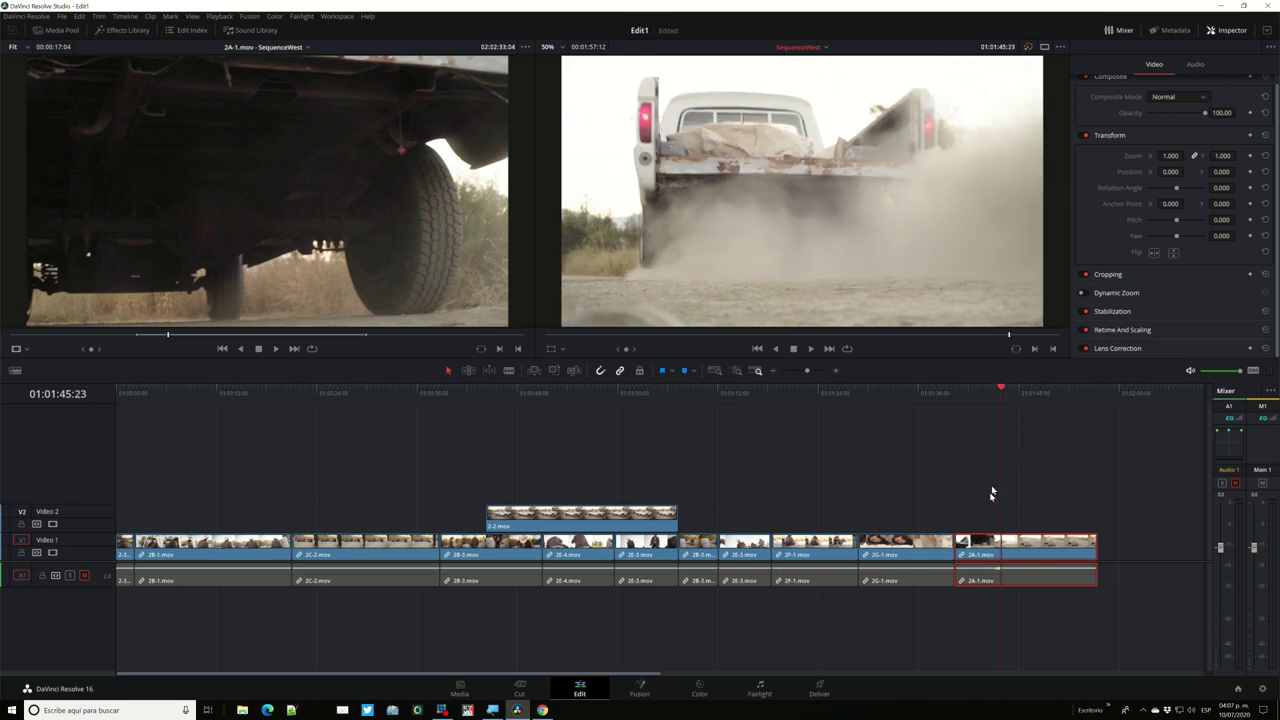
left_click(1250, 157)
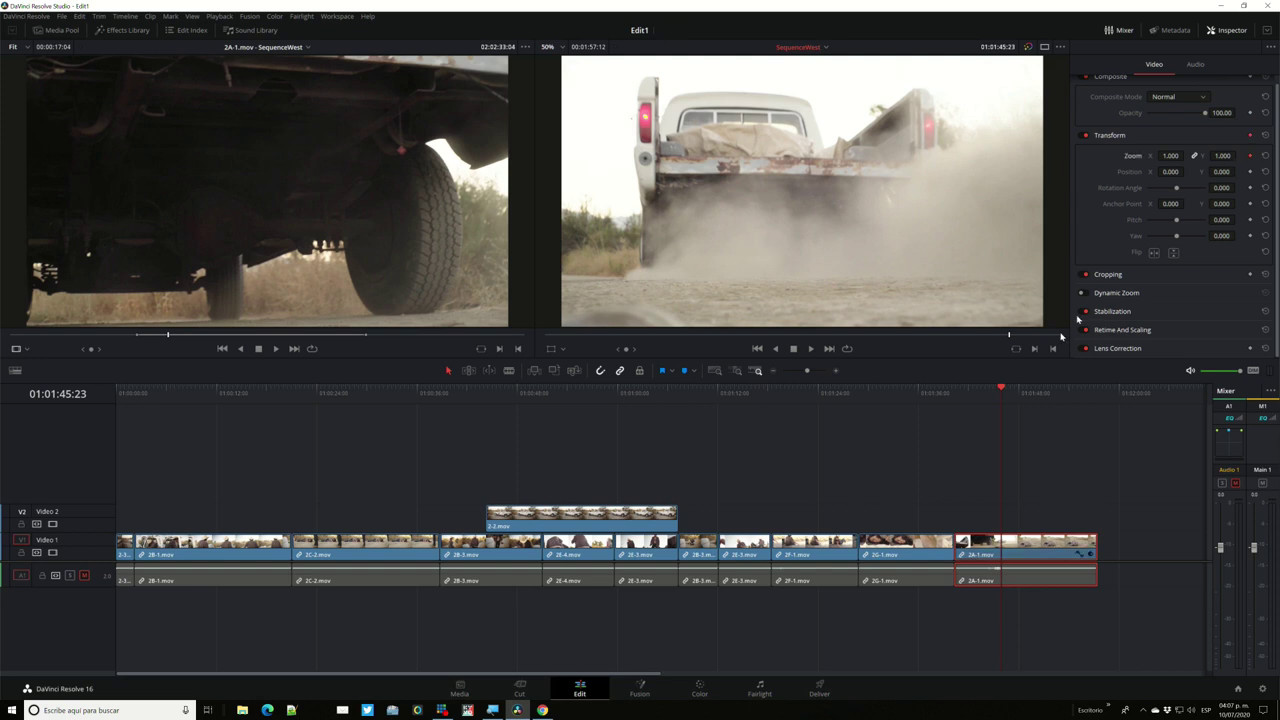
left_click_drag(1003, 394, 959, 395)
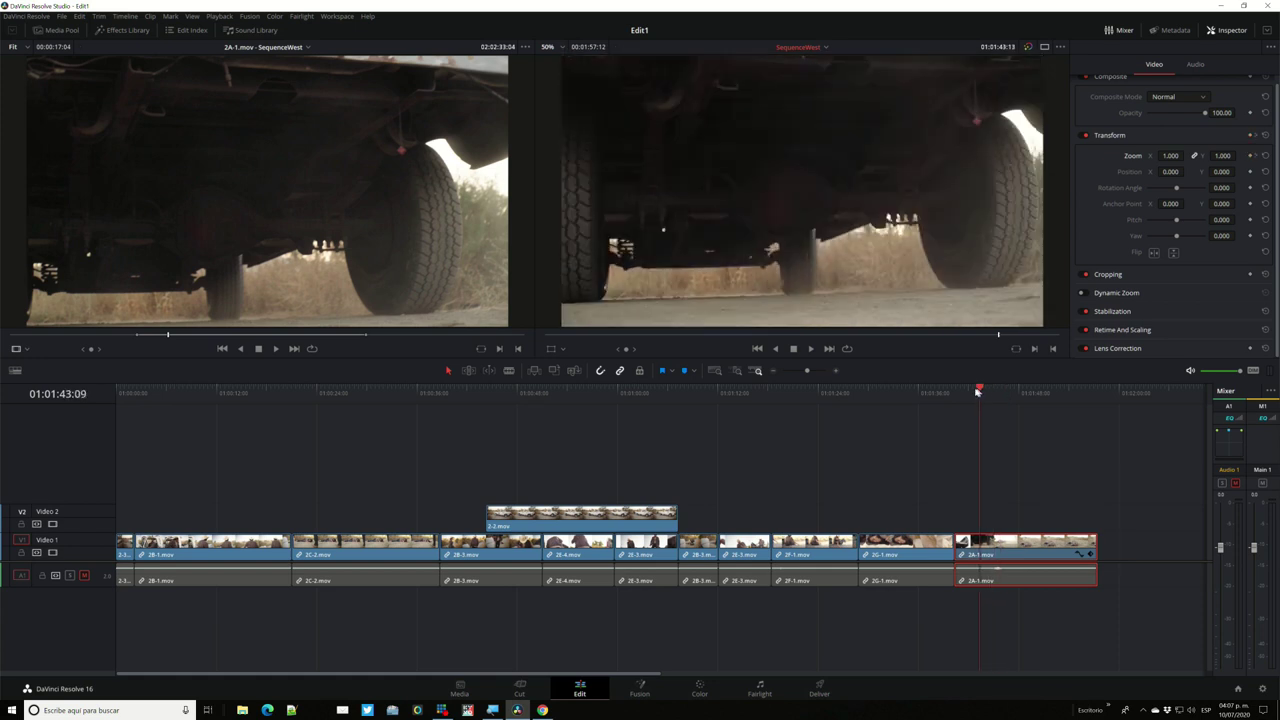
left_click_drag(1172, 156, 1187, 156)
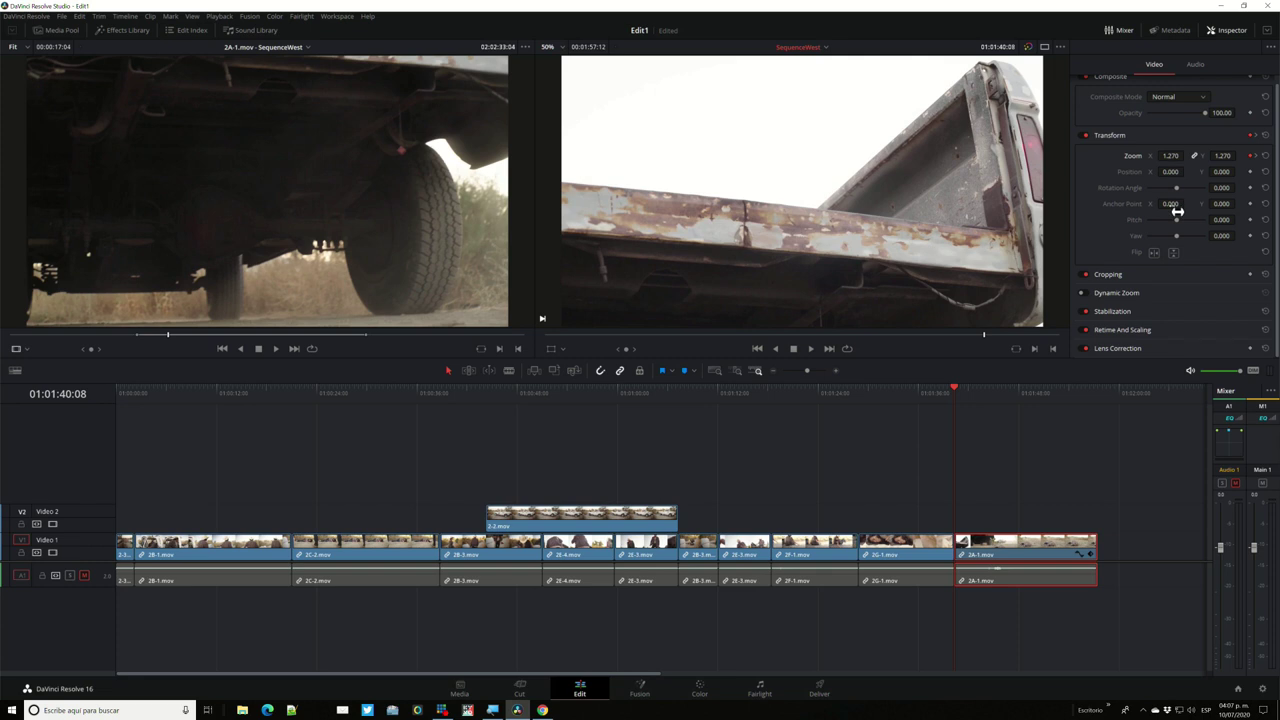
Save the project and play the zoom animation from the clip start twice.
key("ctrl+s")
key("space")
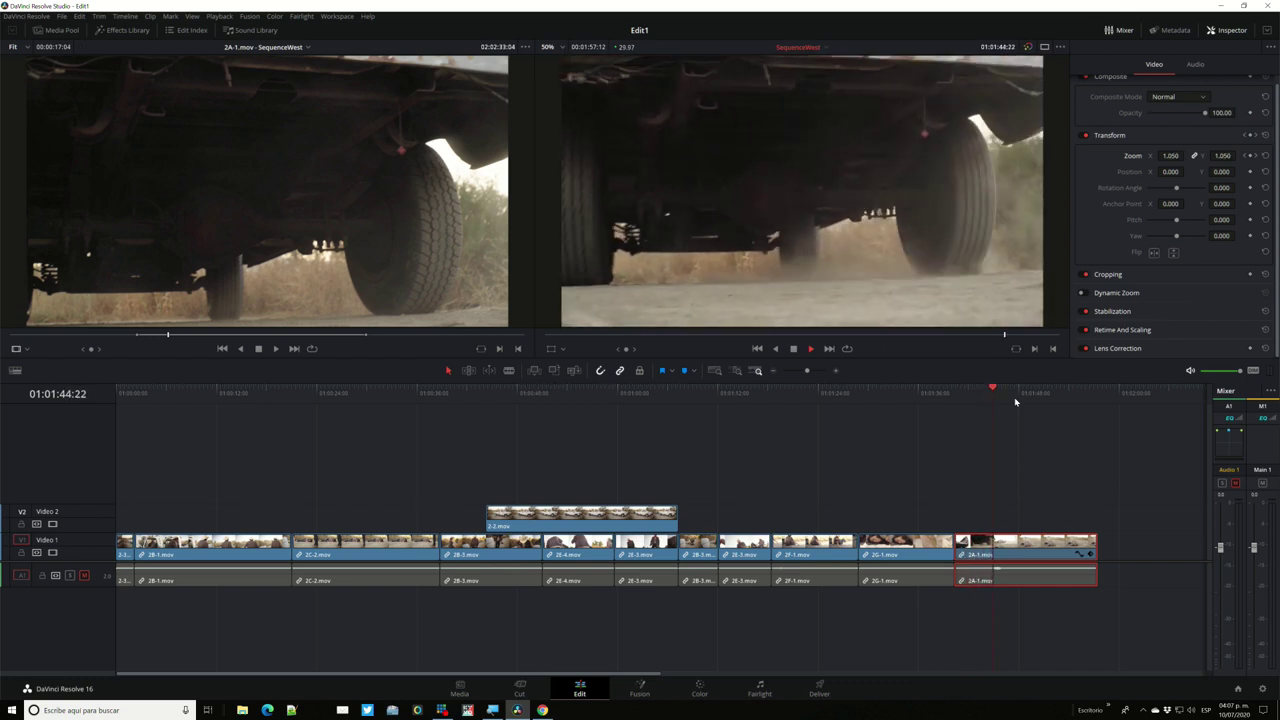
key("space")
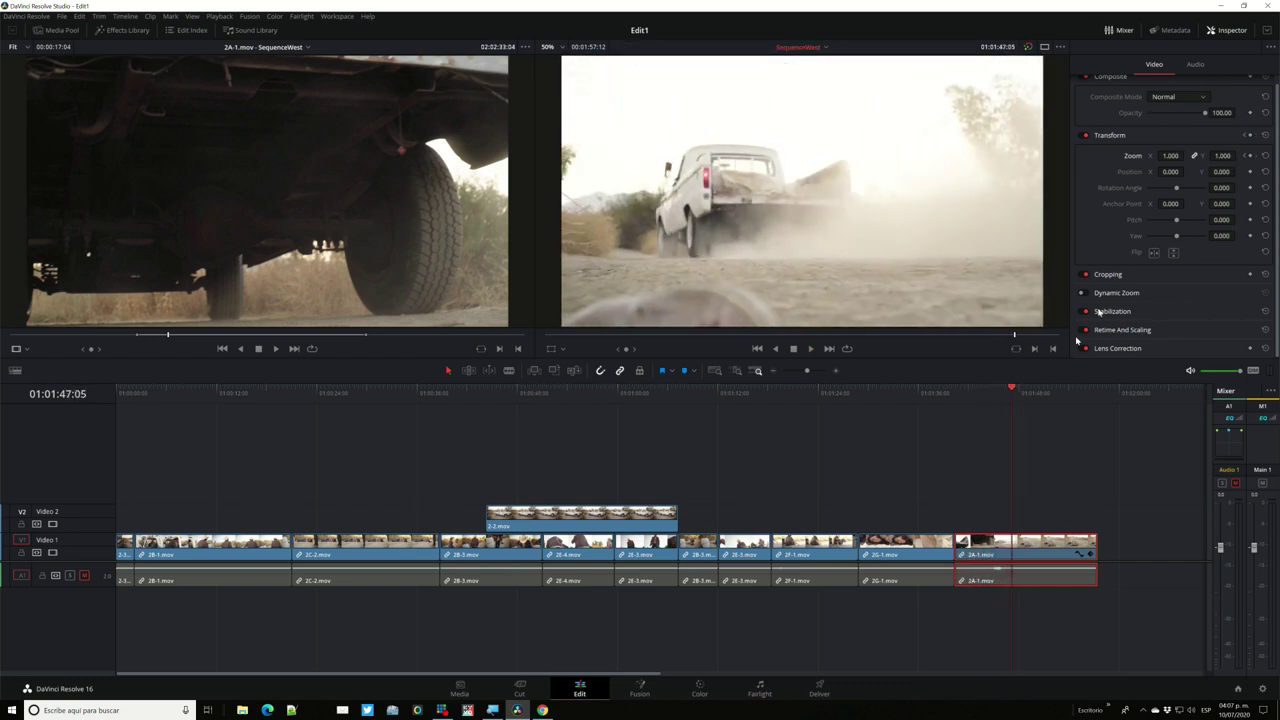
key("space")
key("Up")
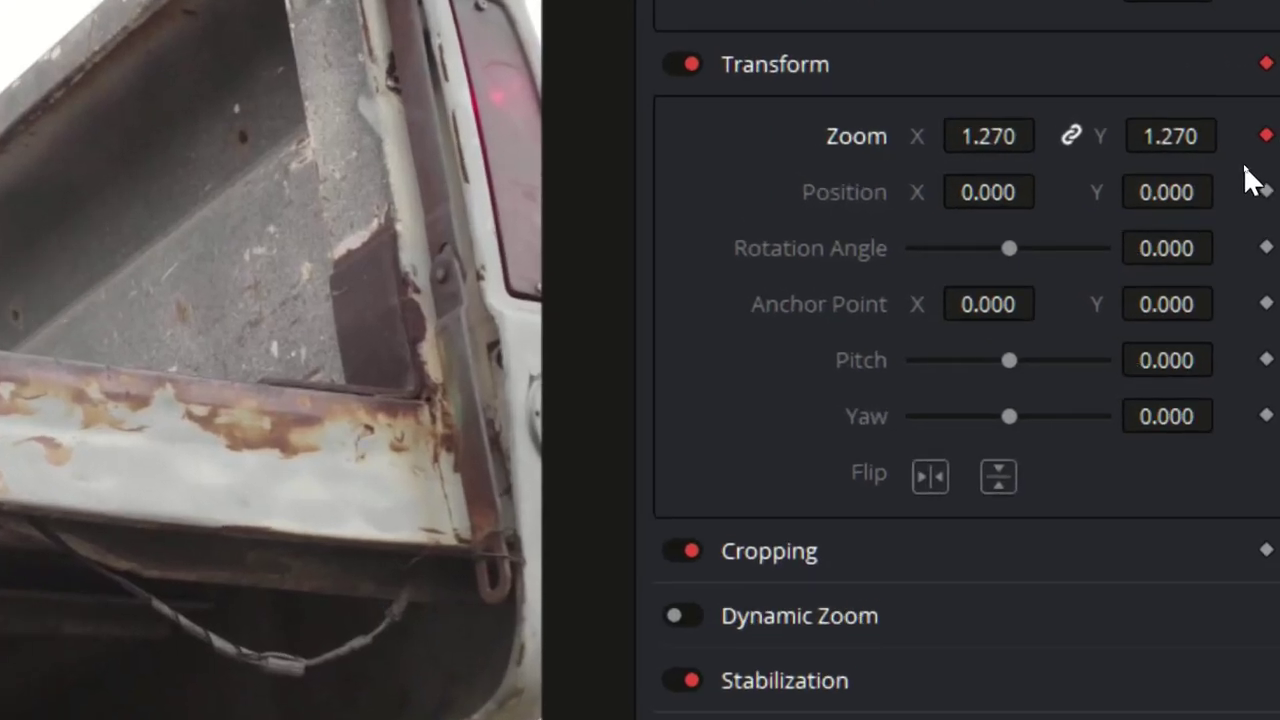
key("space")
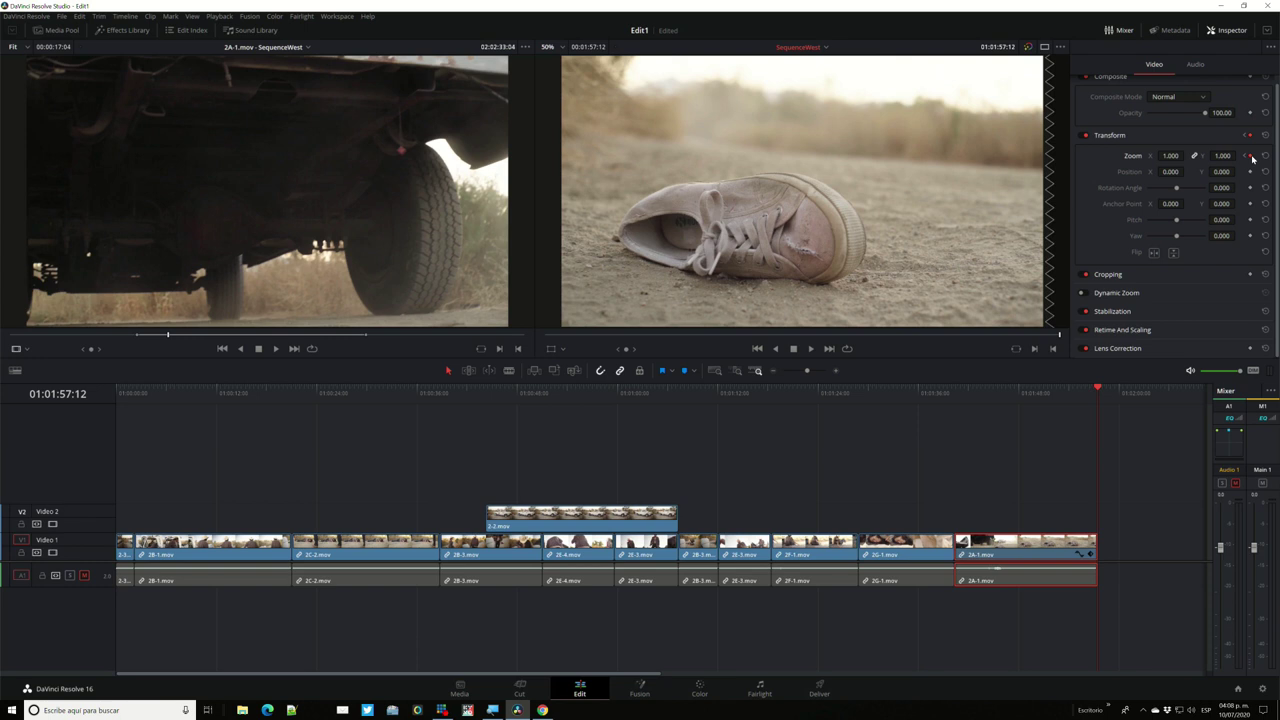
Remove 2A-1's zoom keyframe so zoom stays 1.000, save, and return to the clip start.
left_click(1265, 156)
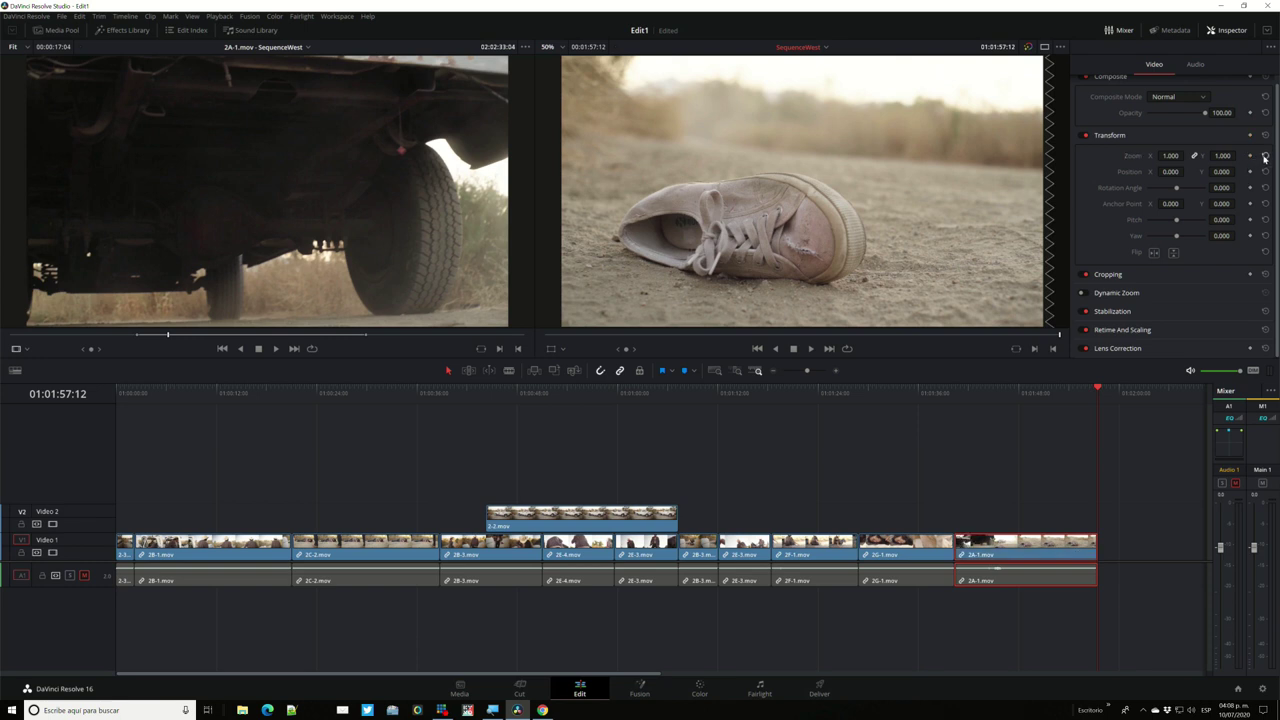
key("ctrl+s")
left_click(952, 396)
left_click(1154, 253)
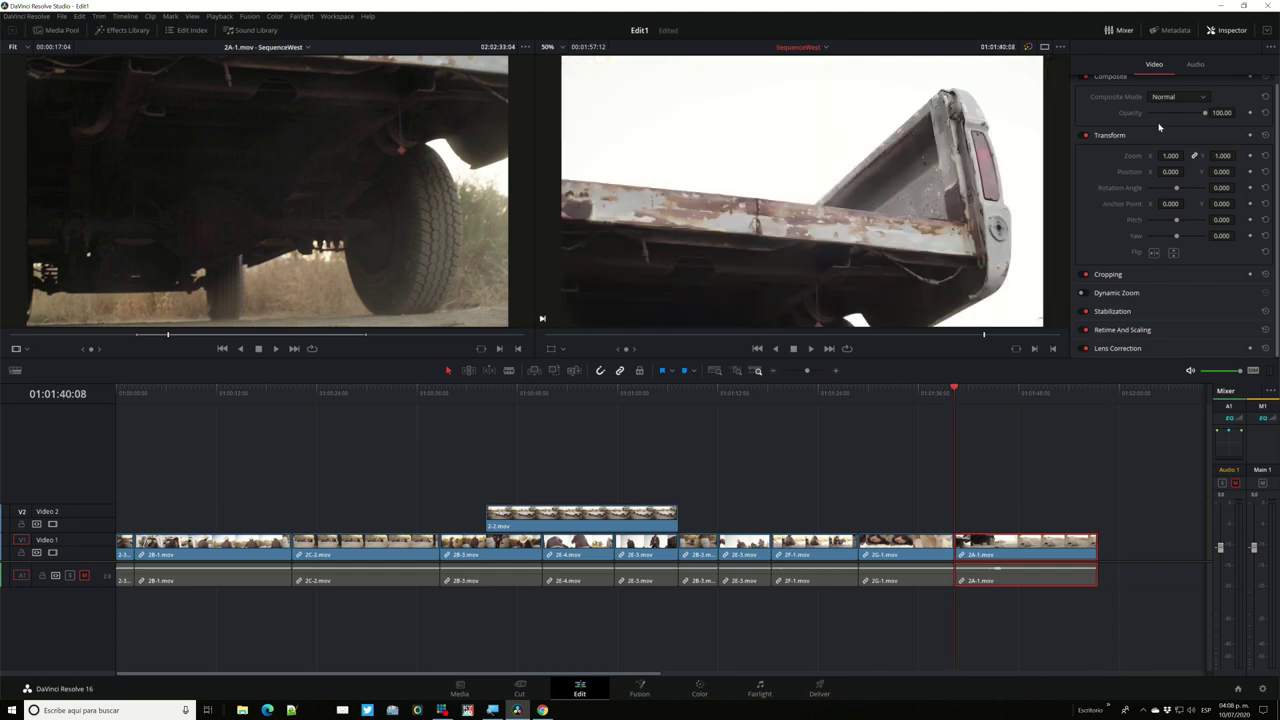
scroll(1201, 170, "up", 1)
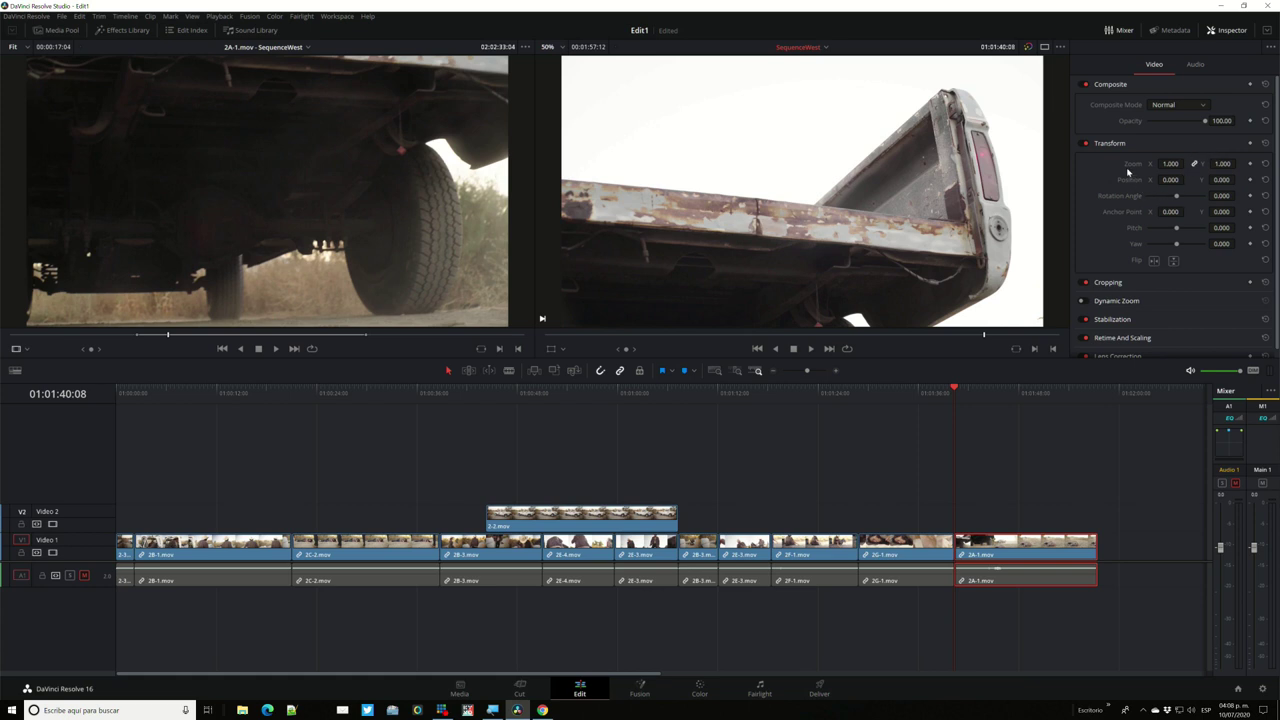
scroll(1126, 224, "down", 1)
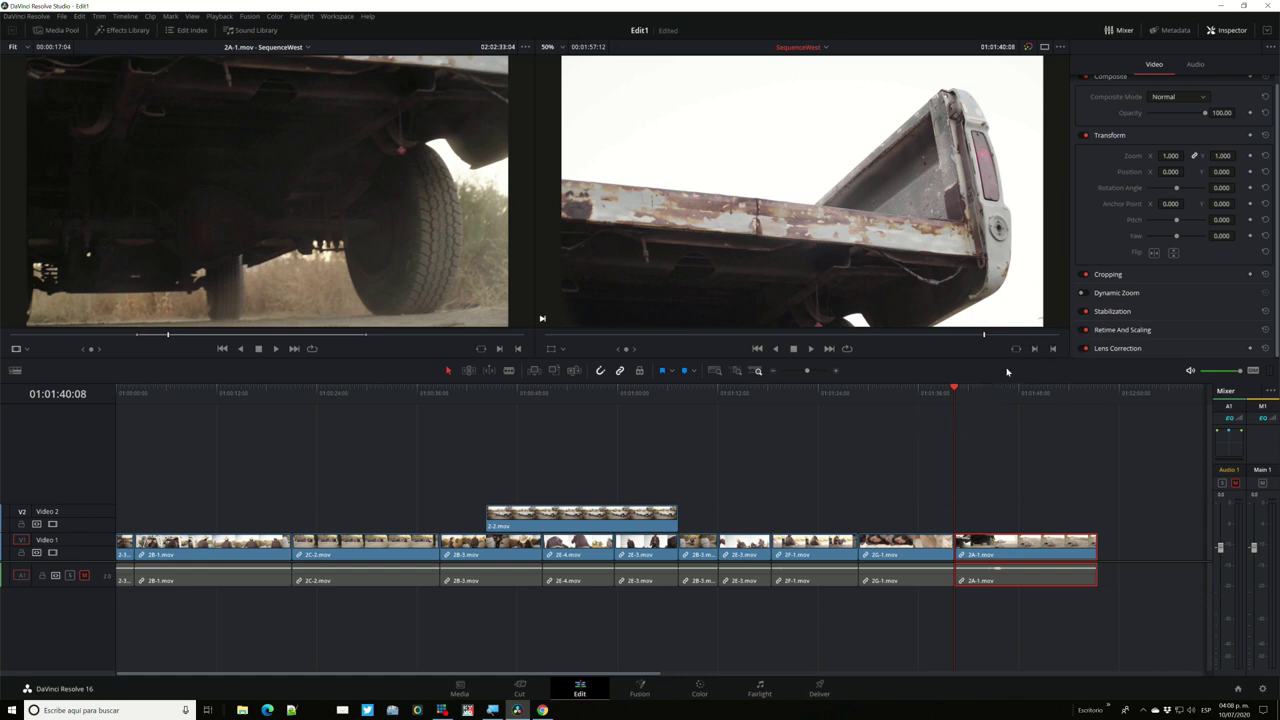
key("space")
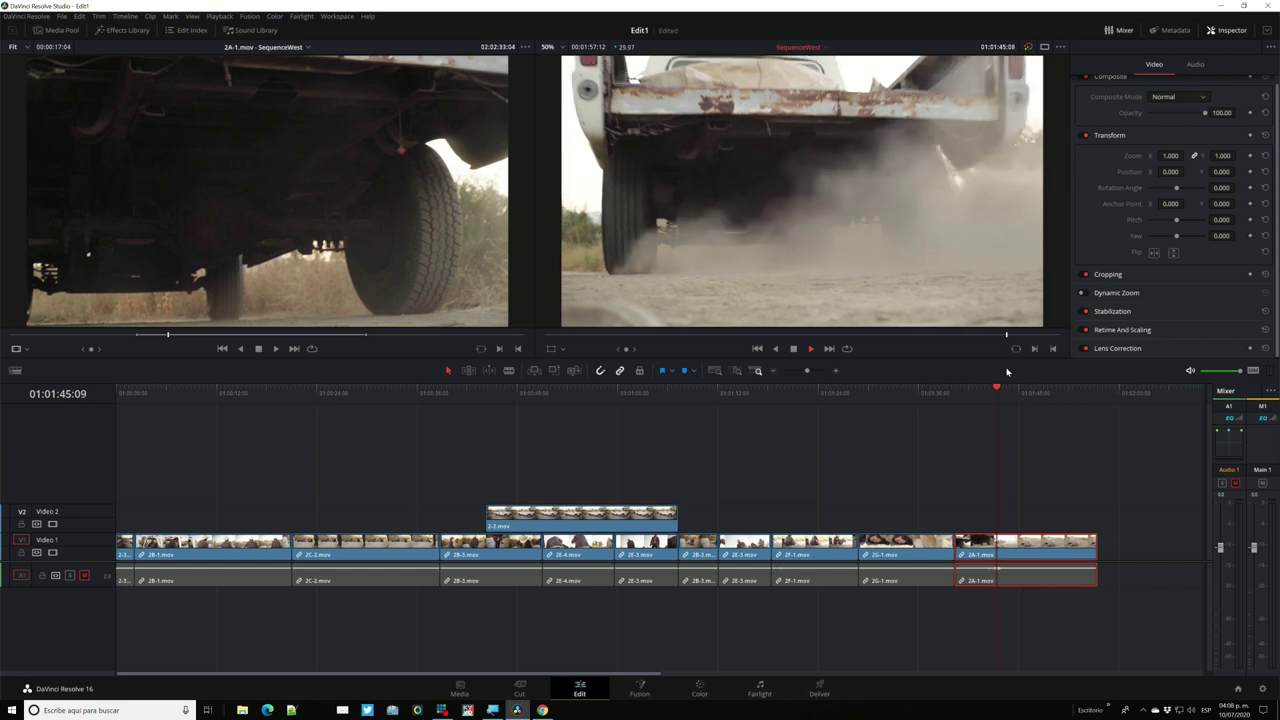
key("space")
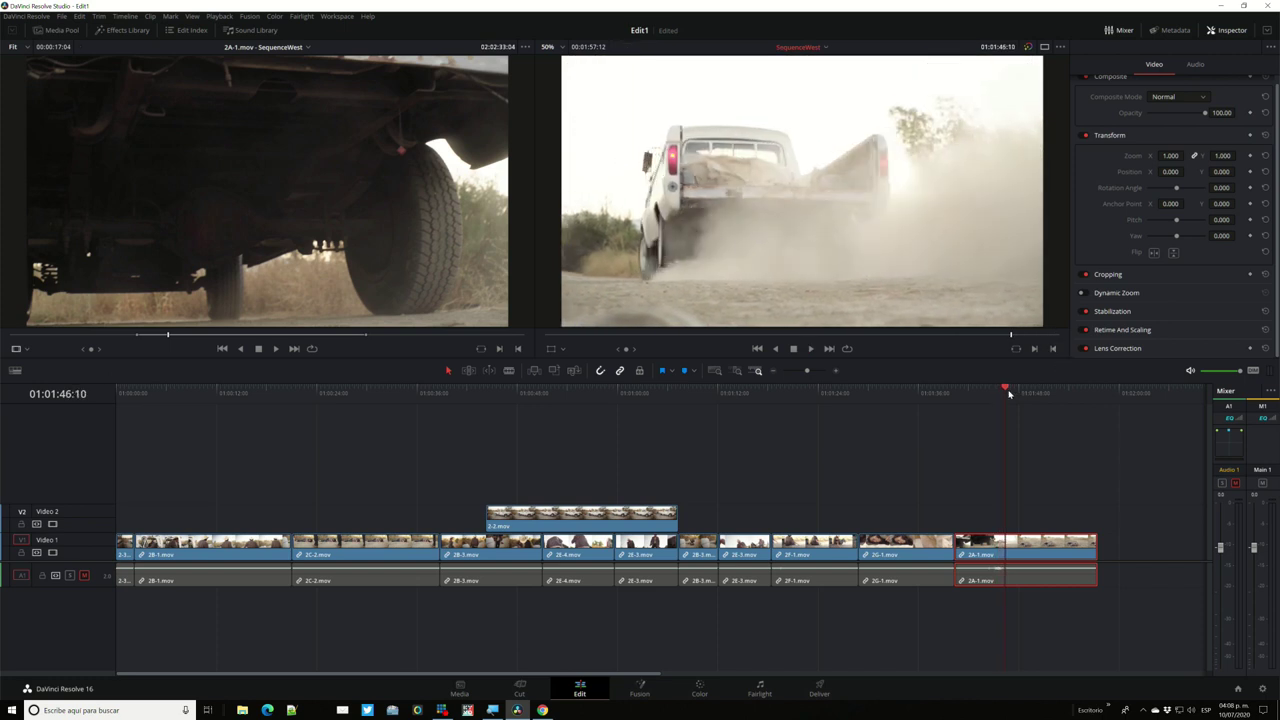
left_click_drag(1008, 393, 953, 393)
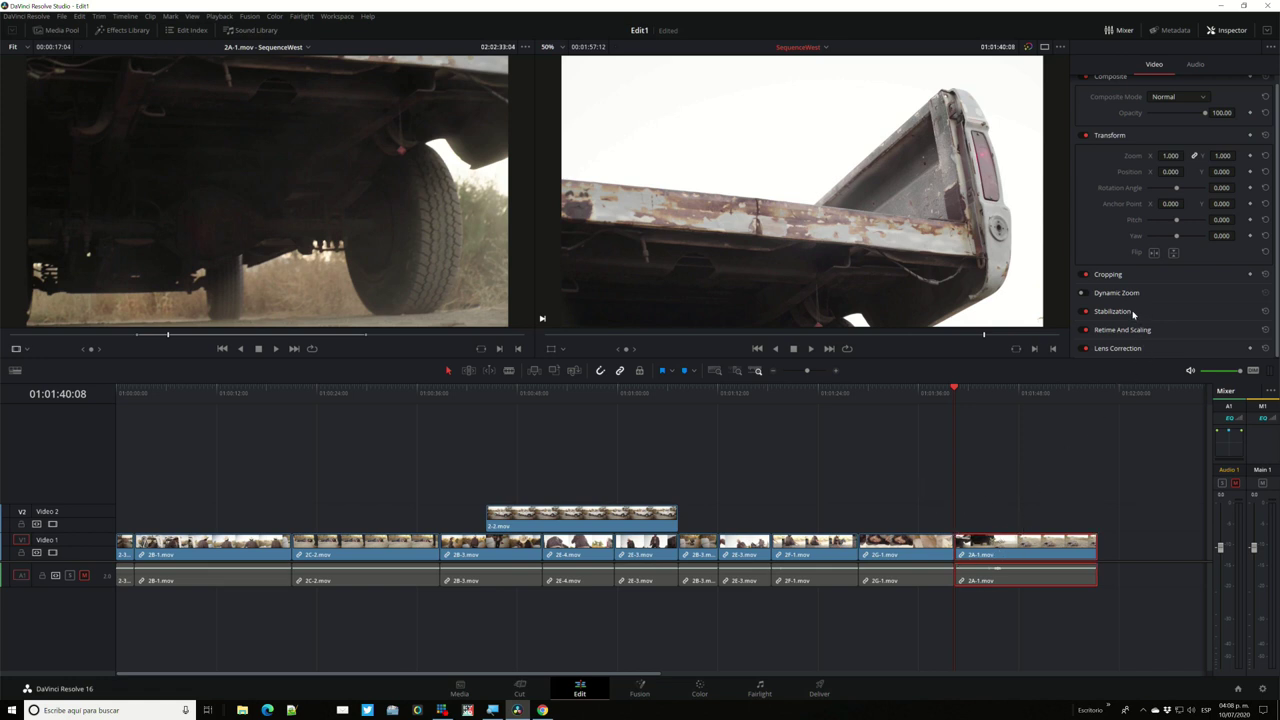
left_click(1112, 311)
Stabilize the 2A-1 clip in Perspective mode with zoom and play the result.
scroll(1133, 314, "down", 3)
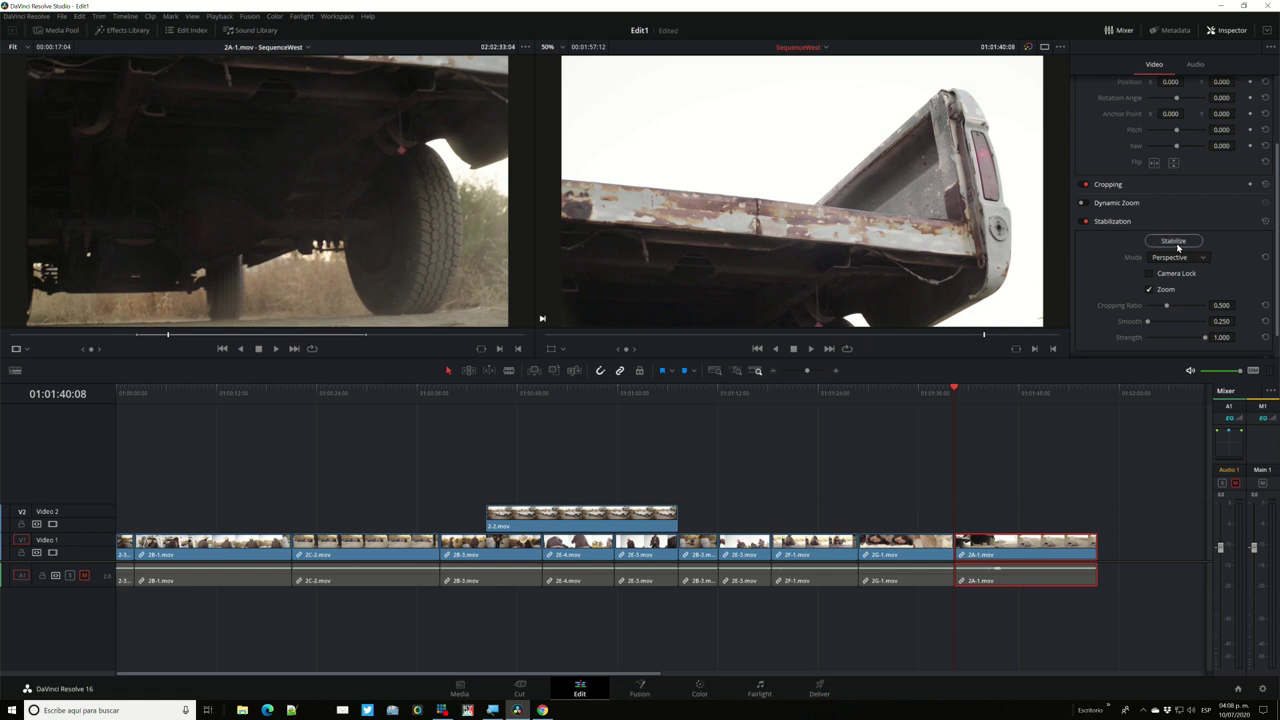
left_click(1177, 244)
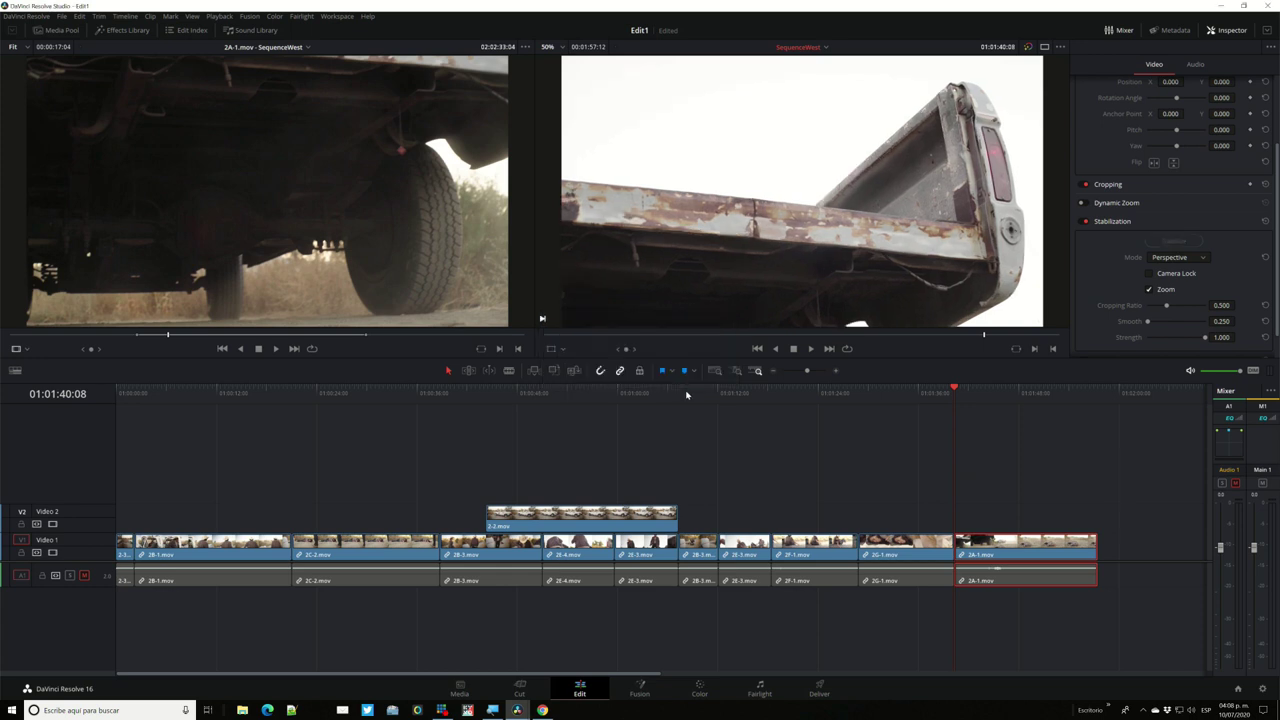
key("space")
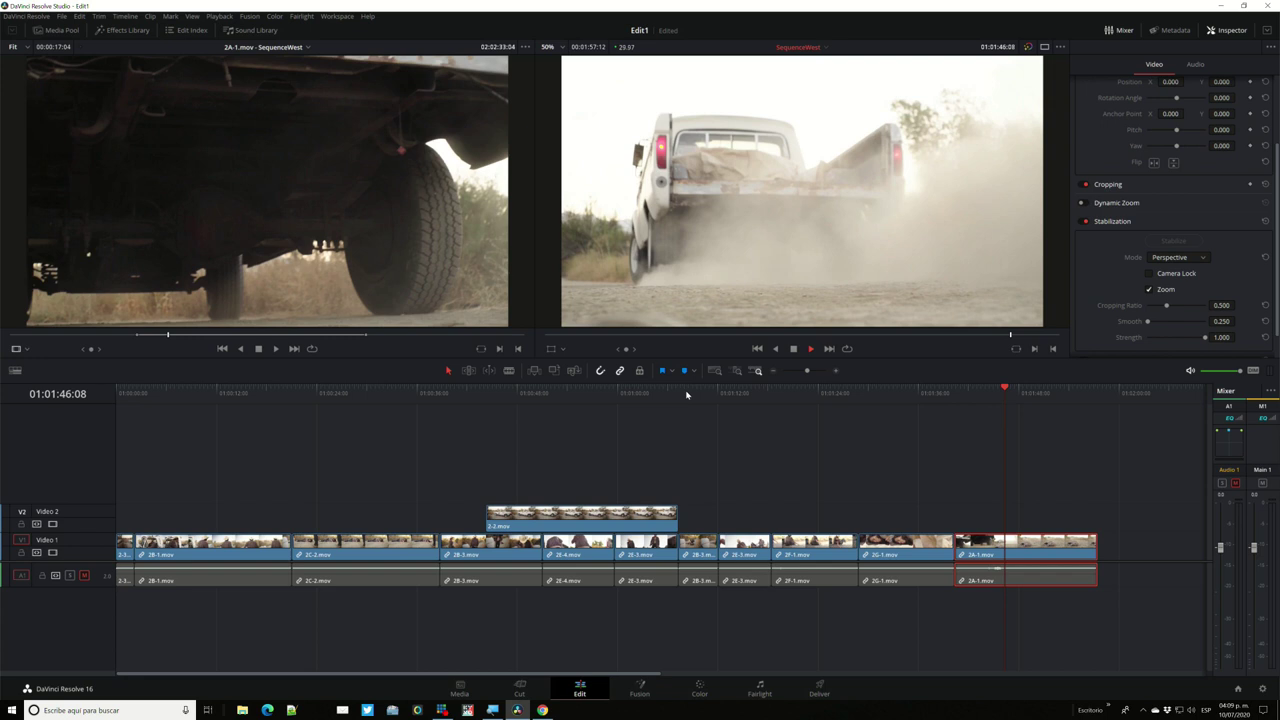
key("space")
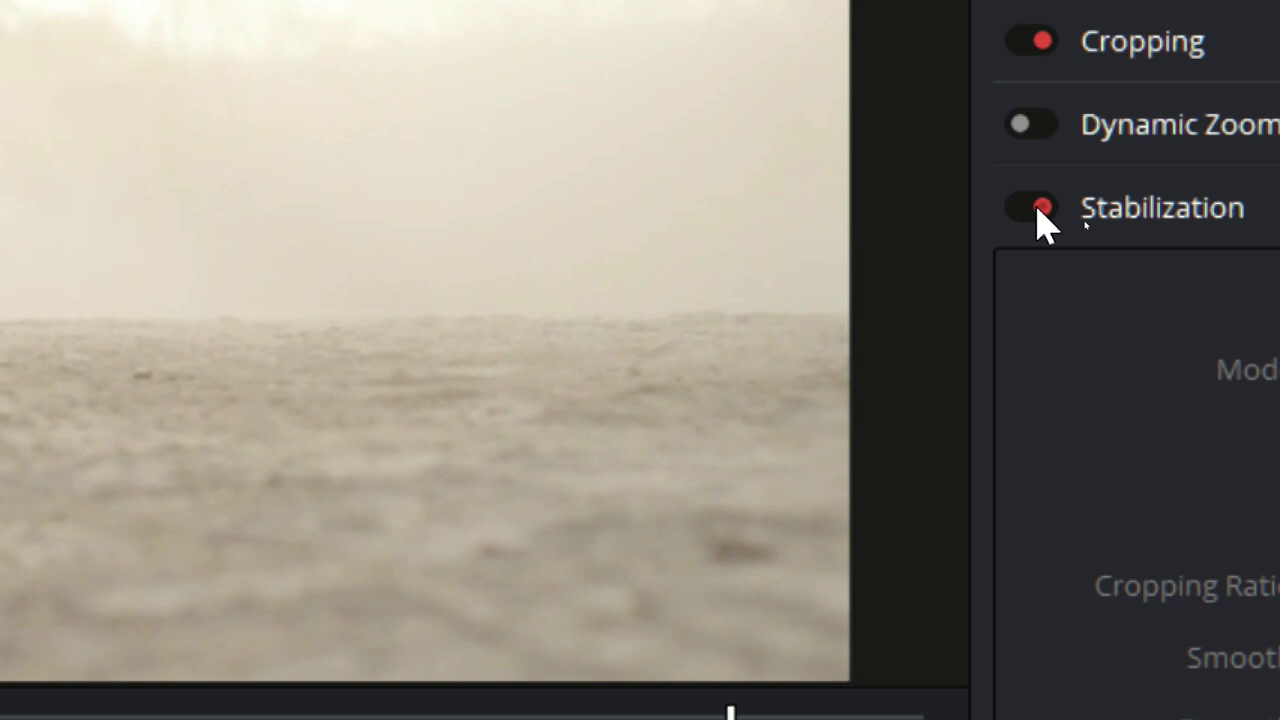
Compare 2A-1 playback with stabilization switched off, then back on.
left_click(1041, 207)
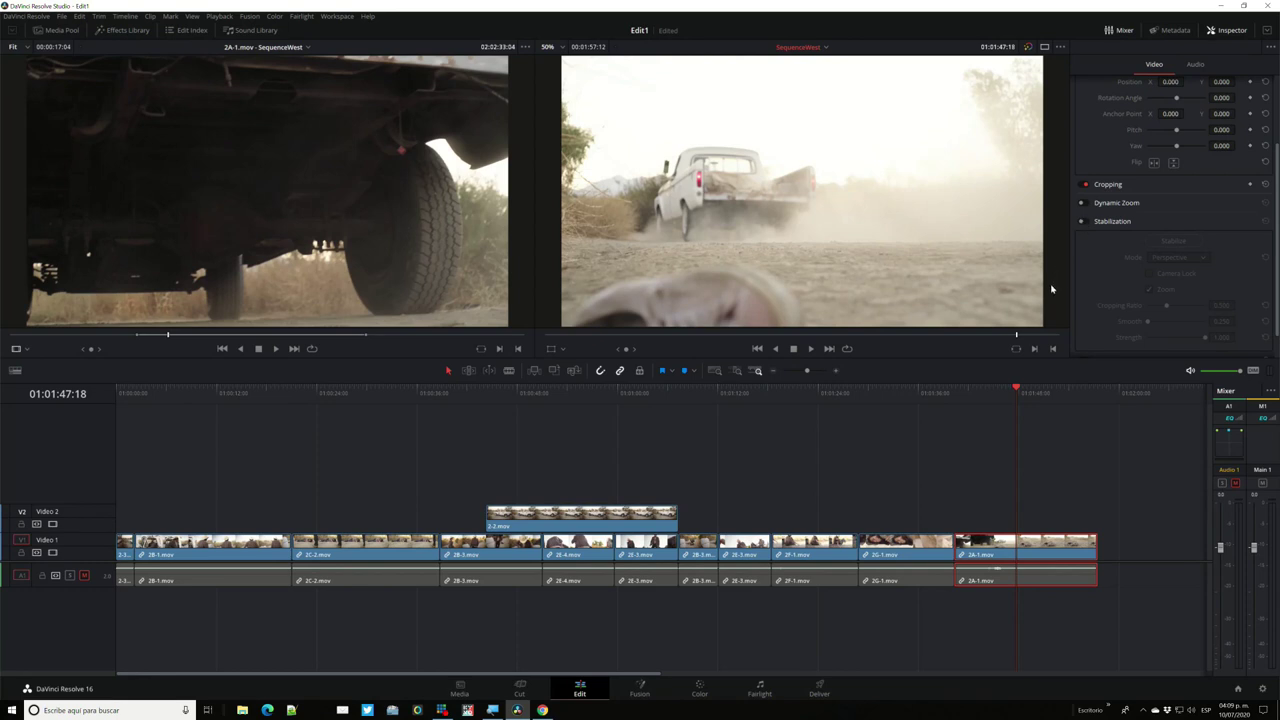
left_click(954, 394)
key("space")
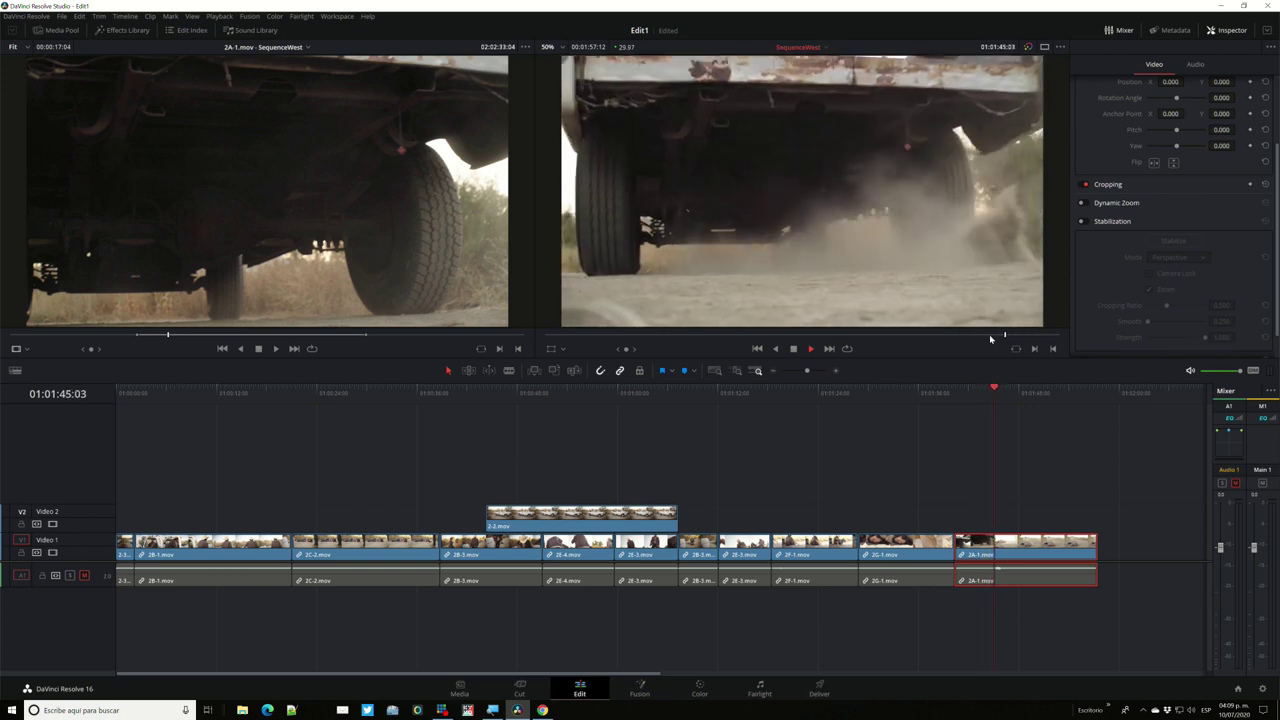
key("space")
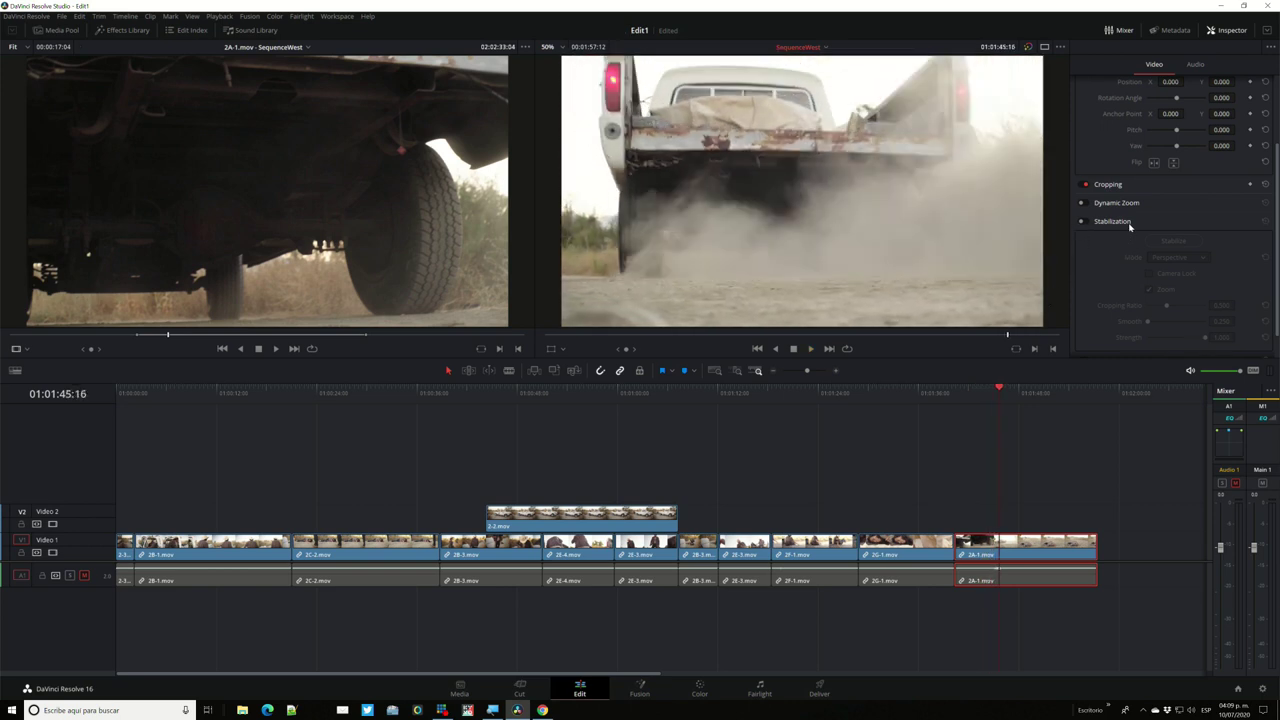
left_click(1085, 222)
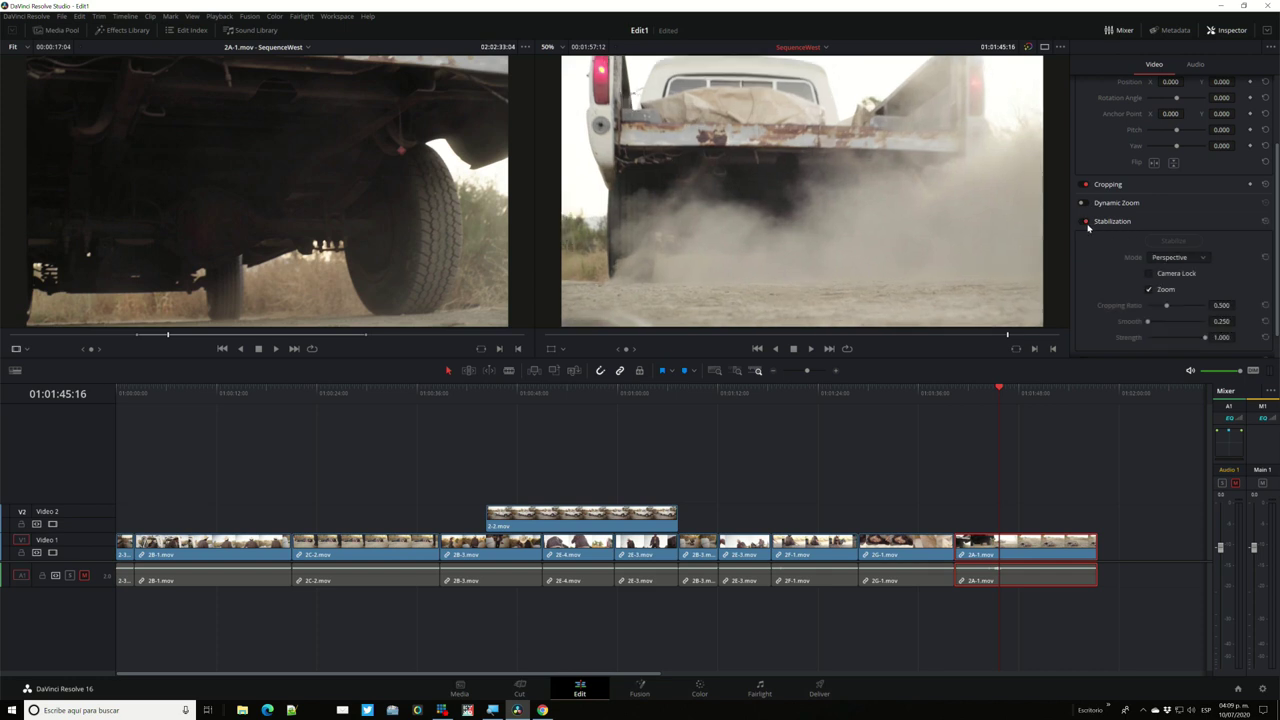
left_click(955, 399)
key("space")
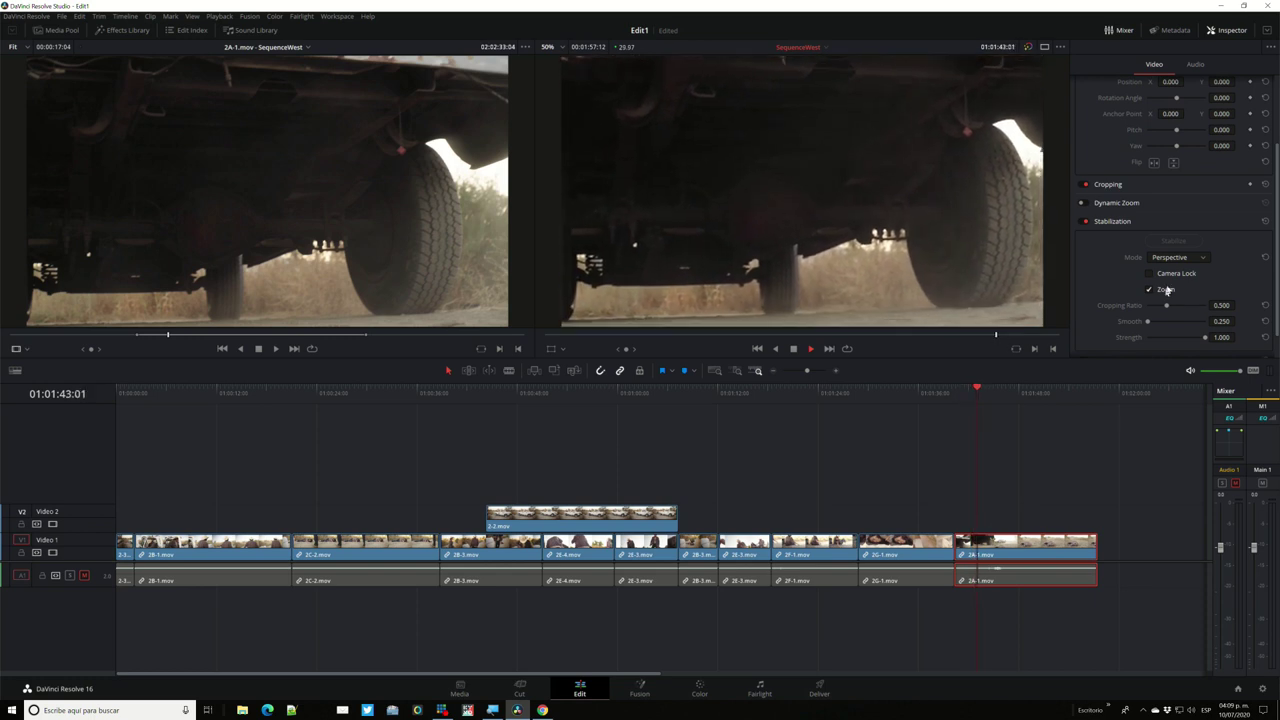
key("space")
scroll(1172, 236, "down", 1)
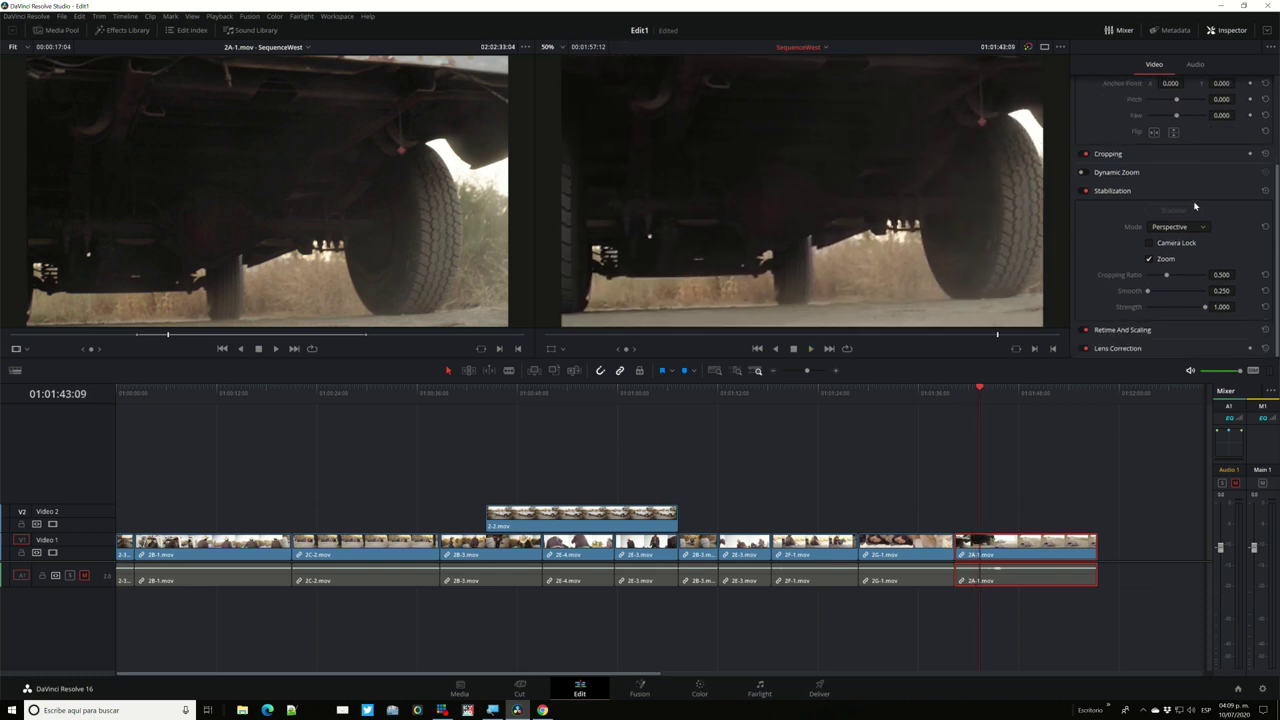
scroll(1194, 205, "up", 1)
Collapse Stabilization and expand the Dynamic Zoom settings for 2A-1.mov in the Inspector.
left_click(1168, 222)
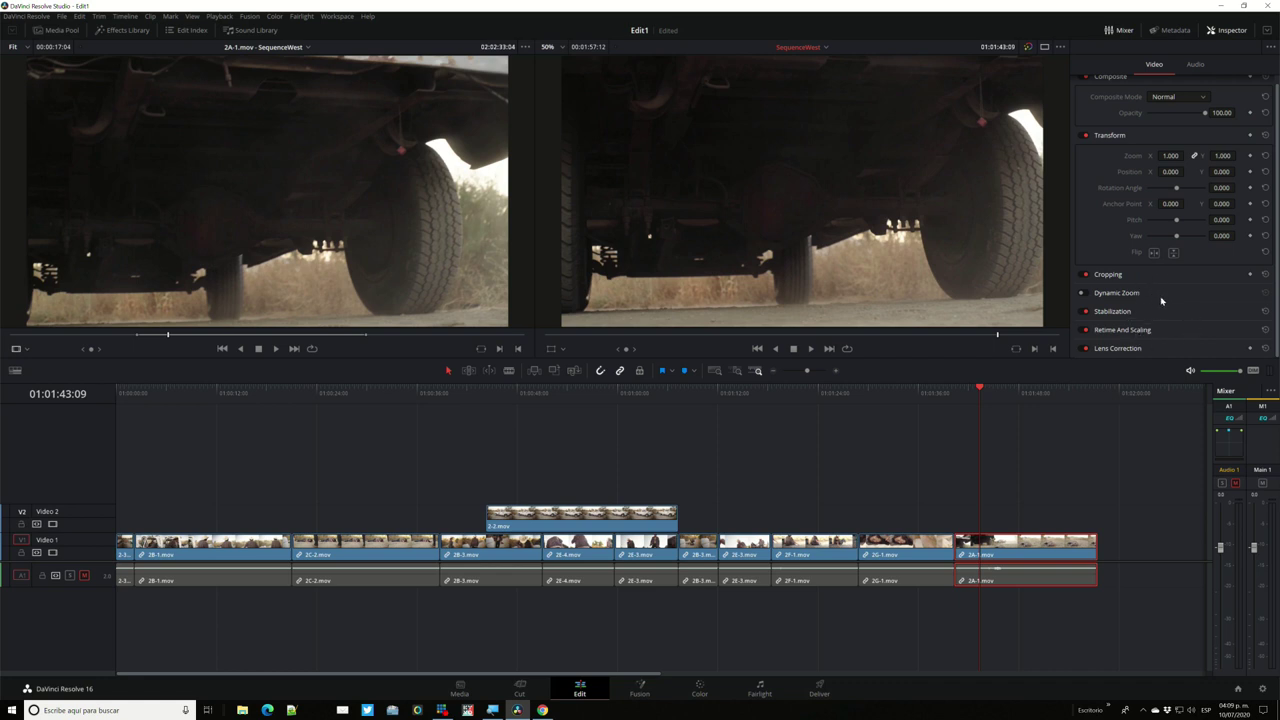
left_click(1160, 293)
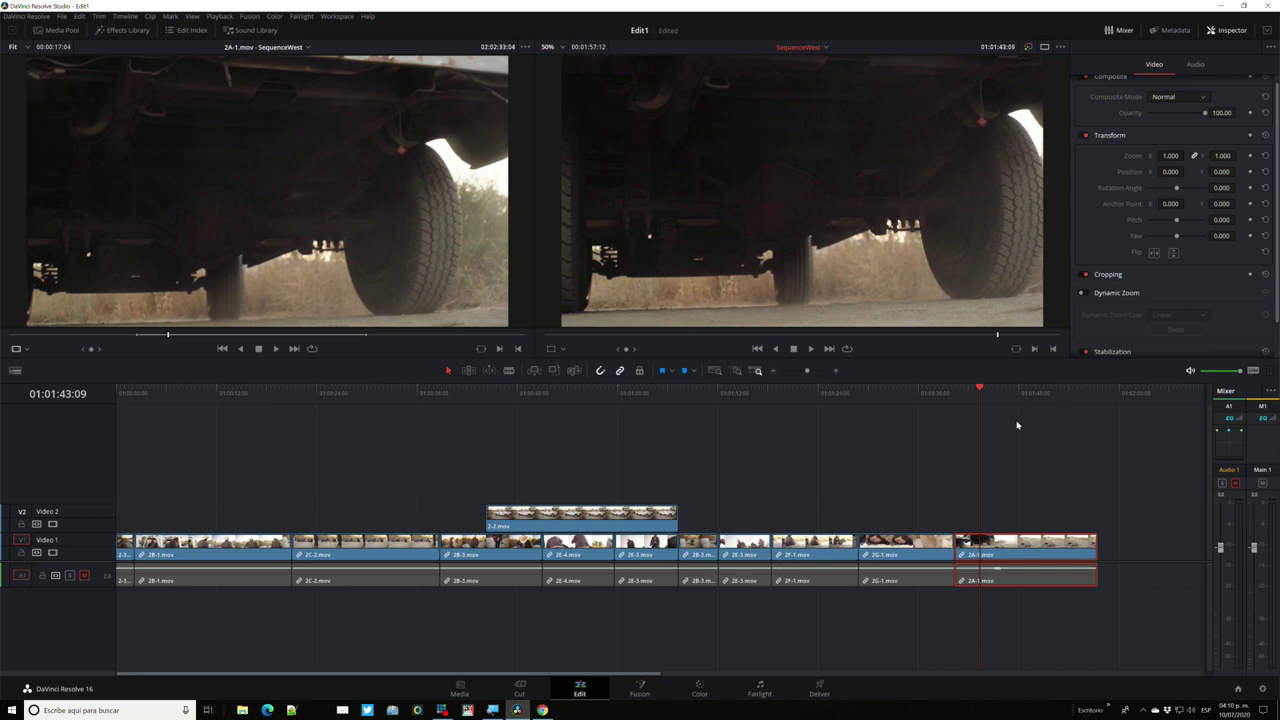
scroll(1114, 286, "down", 2)
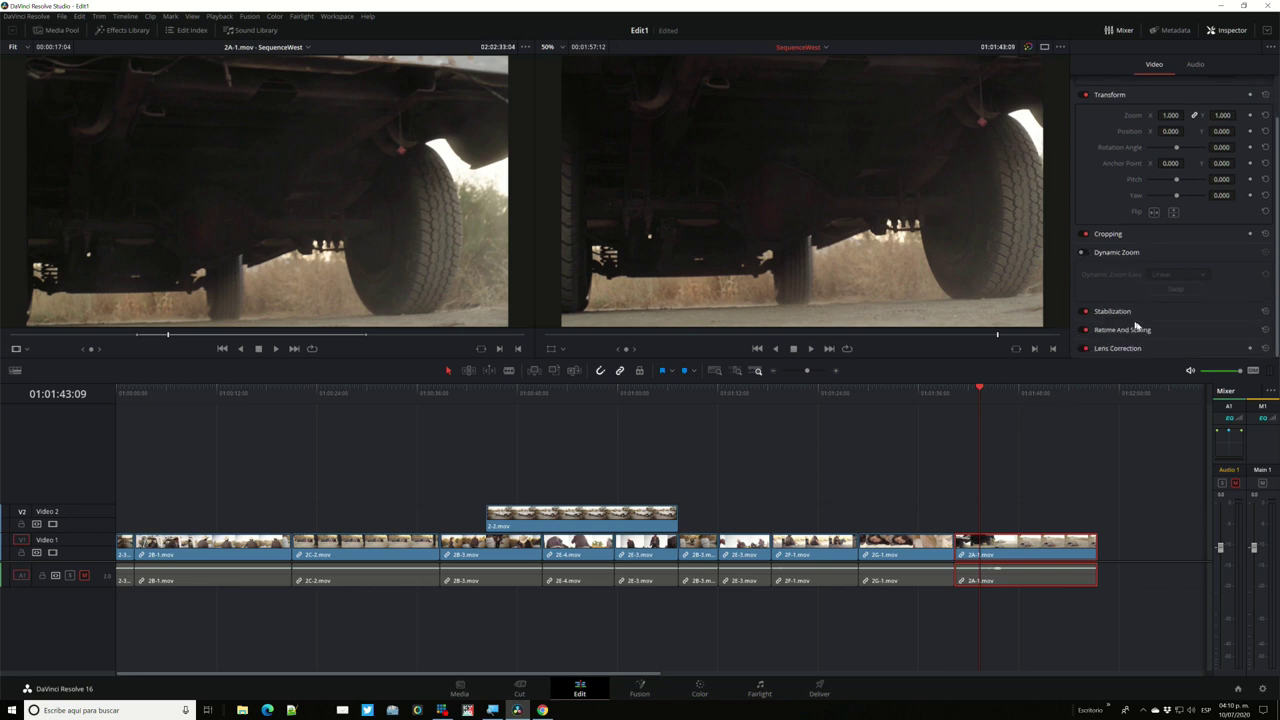
left_click(1171, 335)
scroll(1171, 335, "down", 2)
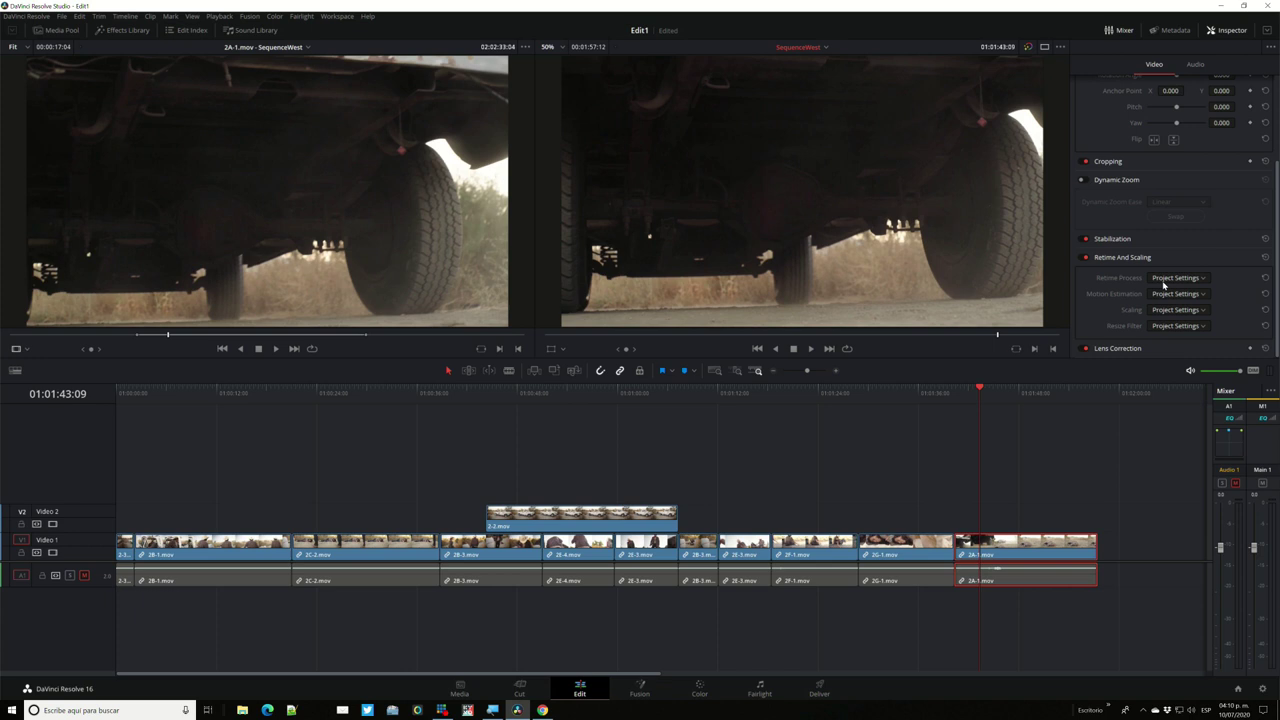
left_click(1165, 285)
left_click(1213, 287)
left_click(1175, 326)
left_click(1224, 326)
left_click(1203, 311)
left_click(1240, 298)
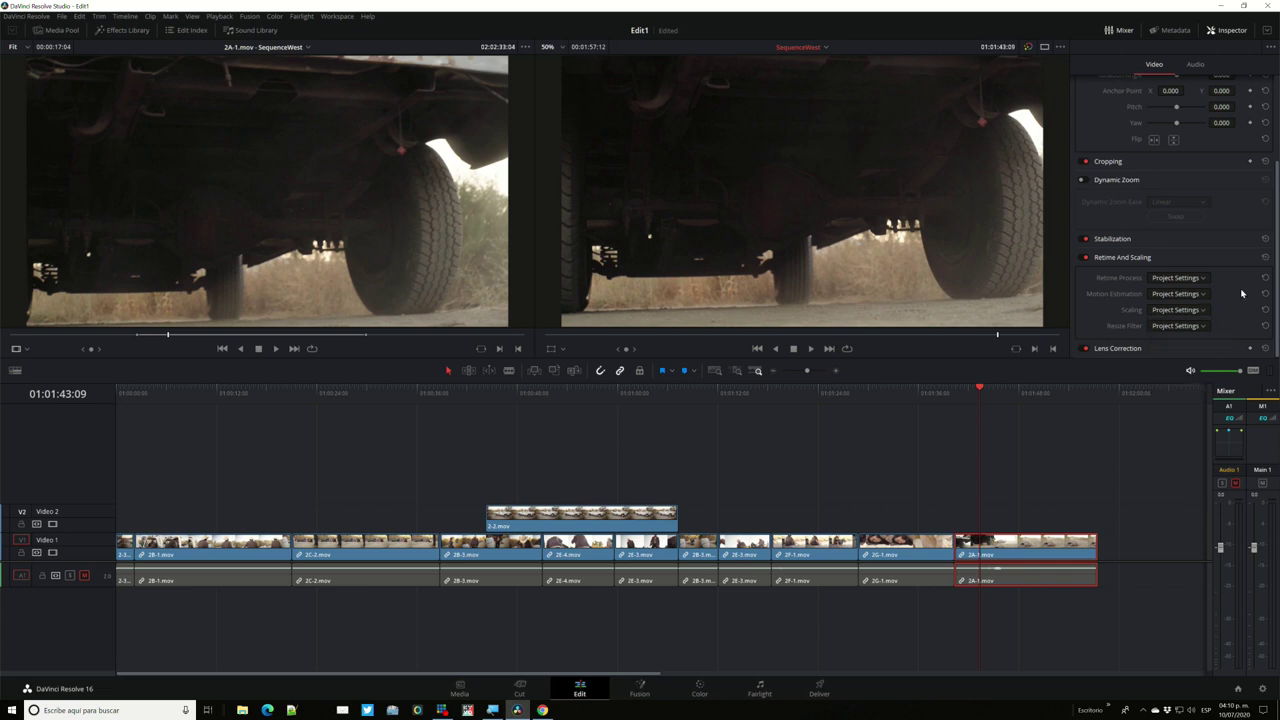
left_click(1179, 257)
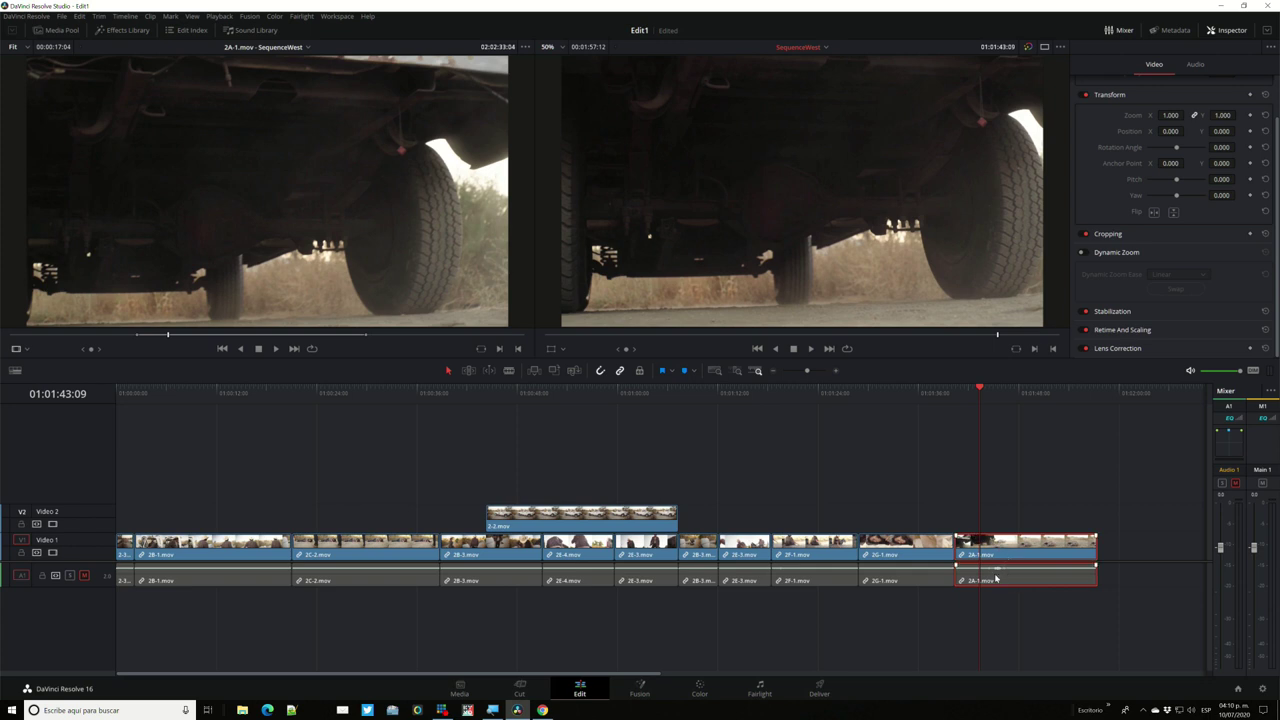
left_click(1195, 66)
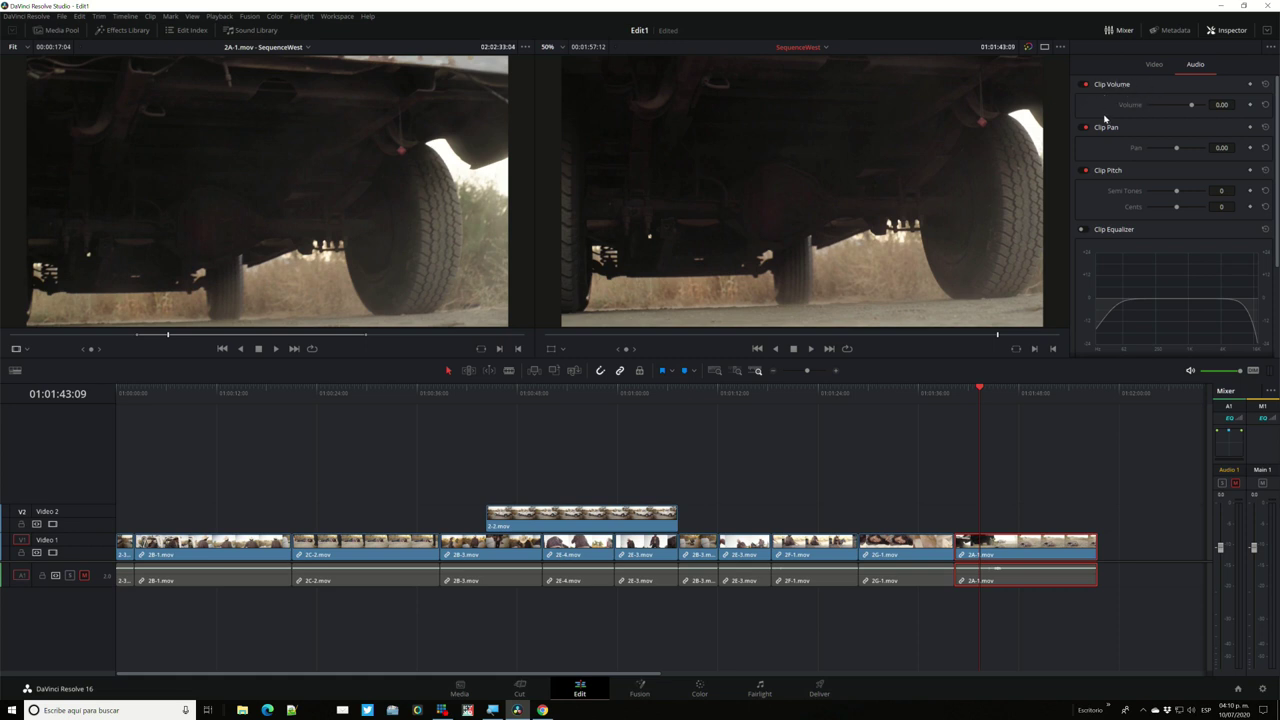
scroll(1125, 240, "down", 3)
scroll(1153, 235, "up", 3)
left_click(1154, 64)
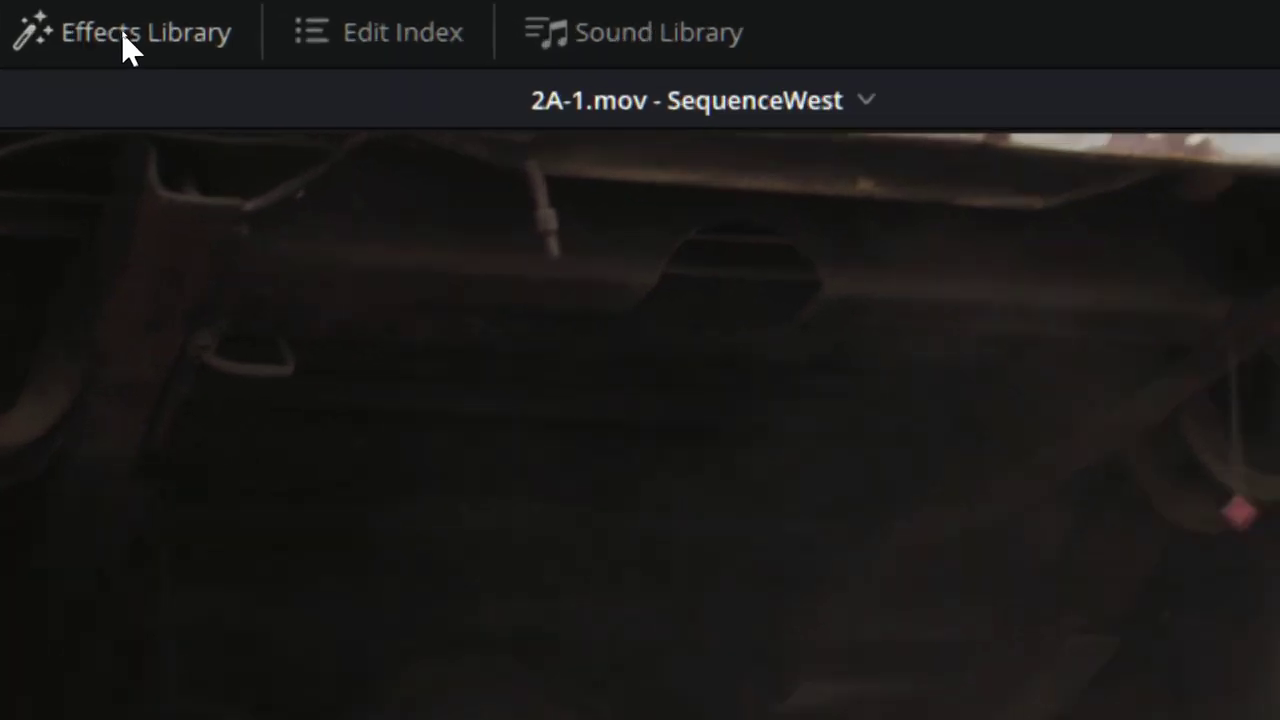
left_click(122, 32)
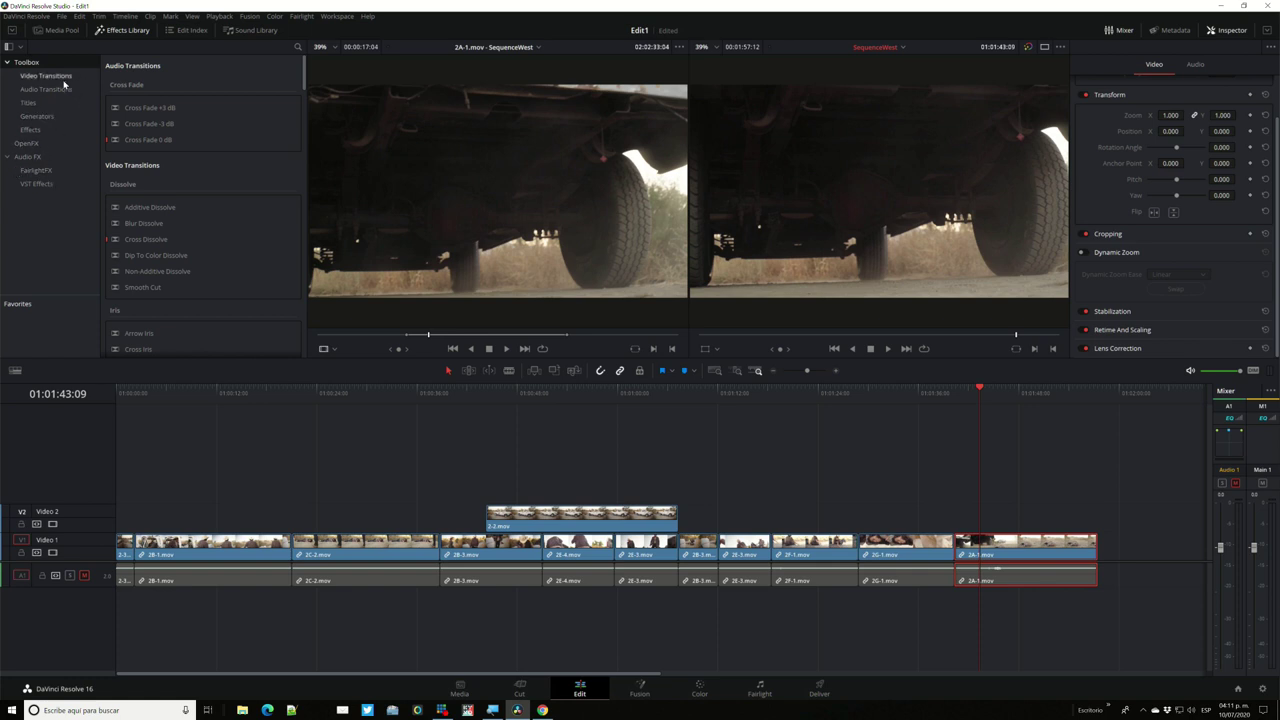
Browse the Effects toolbox's OpenFX filters to find the ResolveFX Blur group.
left_click(41, 131)
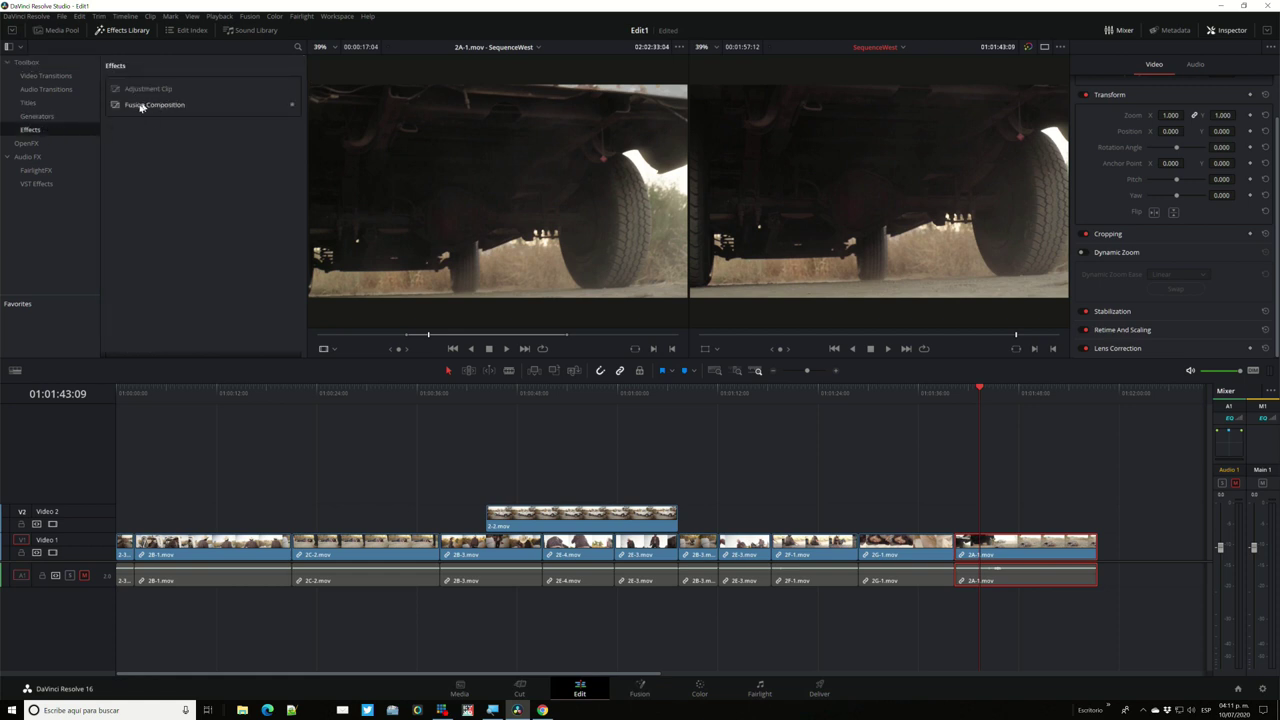
left_click(36, 144)
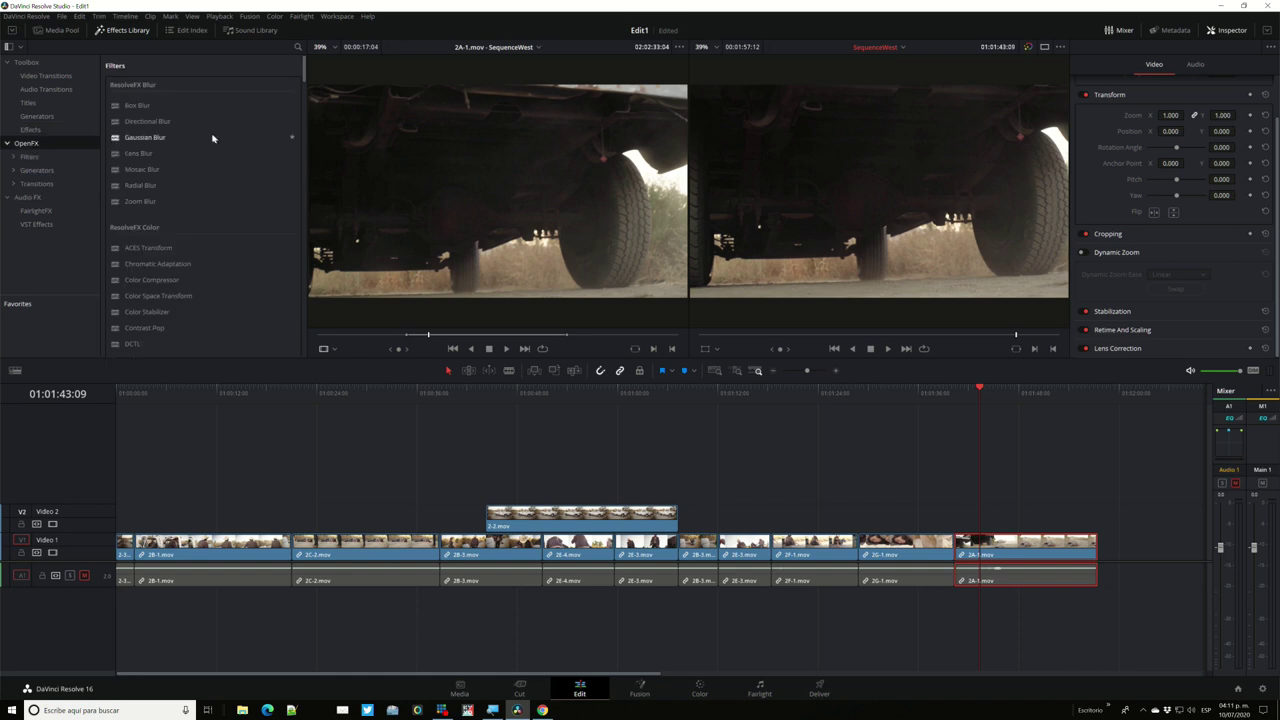
scroll(212, 137, "down", 3)
scroll(212, 137, "down", 3)
scroll(212, 137, "down", 3)
scroll(212, 137, "down", 3)
scroll(212, 137, "up", 4)
scroll(212, 137, "up", 4)
scroll(212, 137, "up", 4)
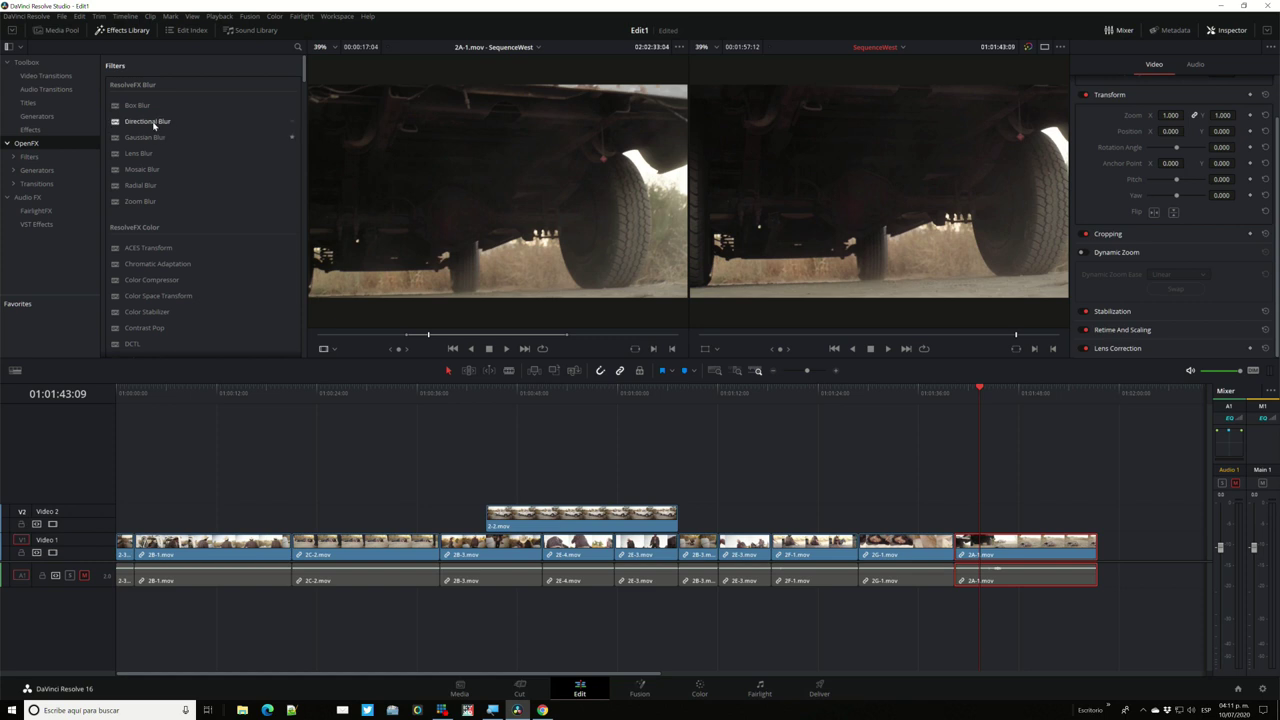
Drop Gaussian Blur onto the 2A-1 clip in the timeline and view its settings.
left_click_drag(138, 141, 1000, 538)
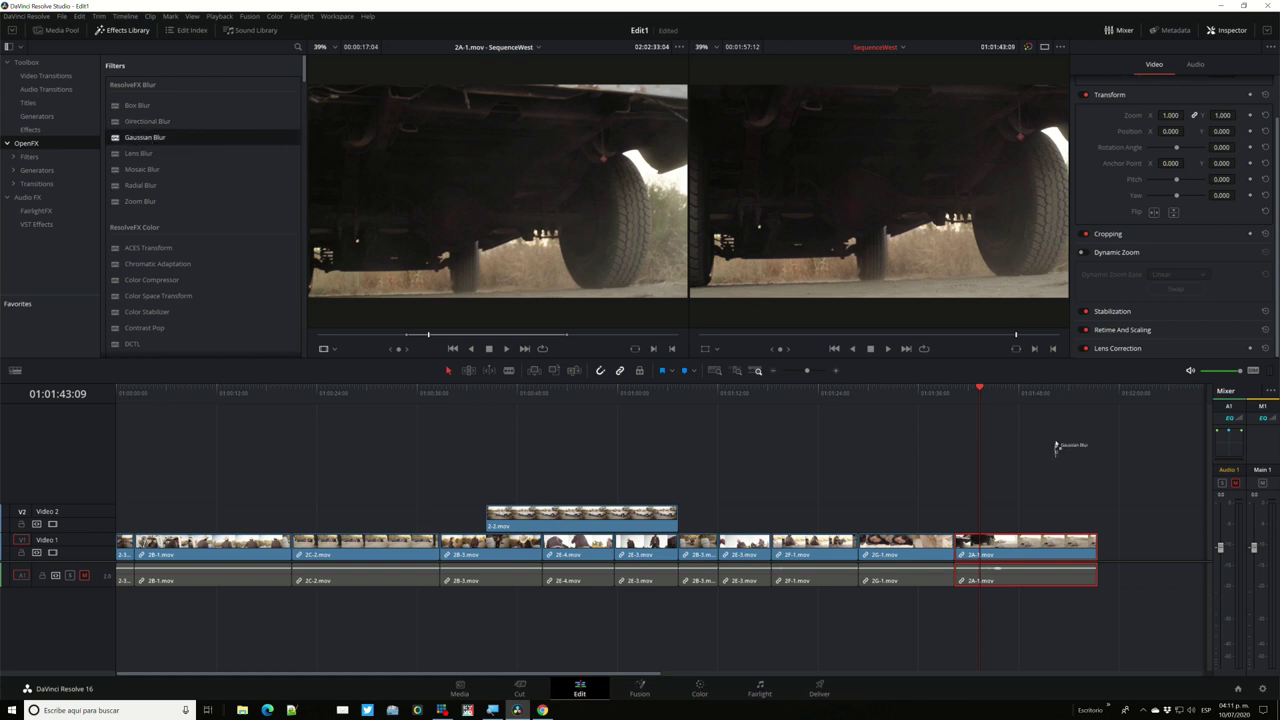
left_click_drag(1000, 538, 1002, 540)
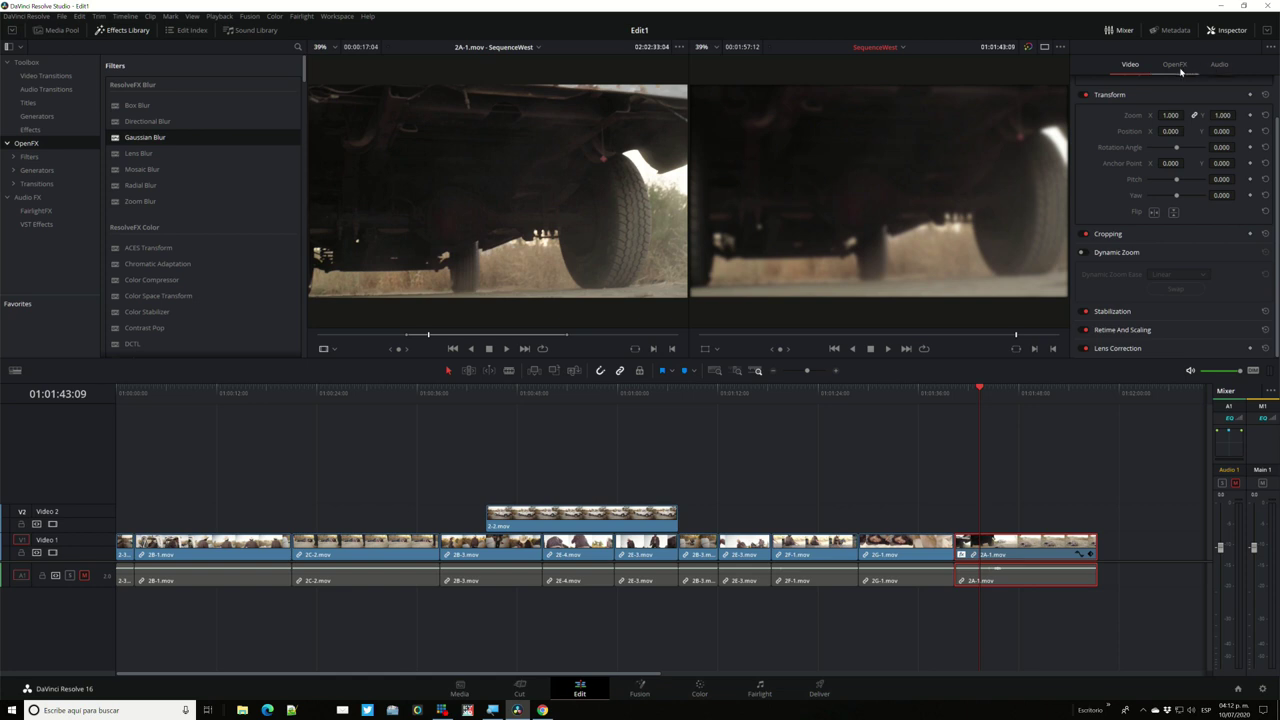
left_click(1177, 66)
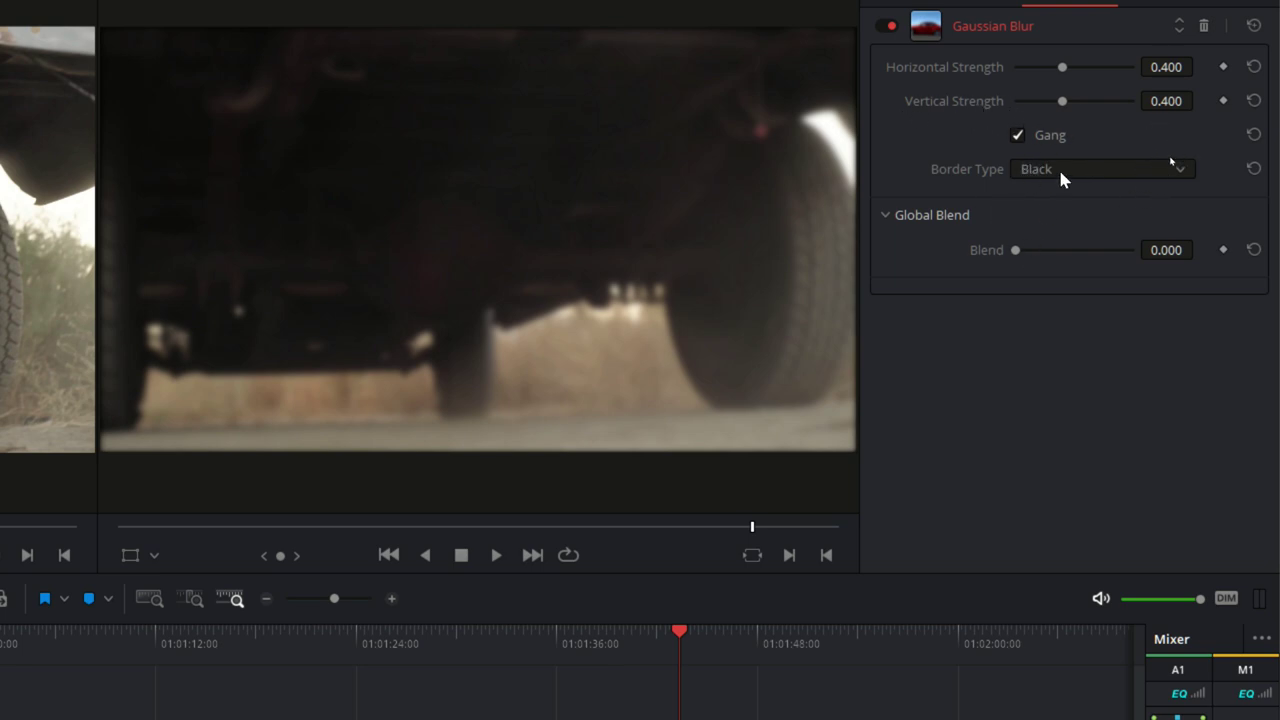
Raise the blur strength to 0.873 on both axes, trying Reflect then Black borders.
left_click_drag(1066, 101, 1118, 101)
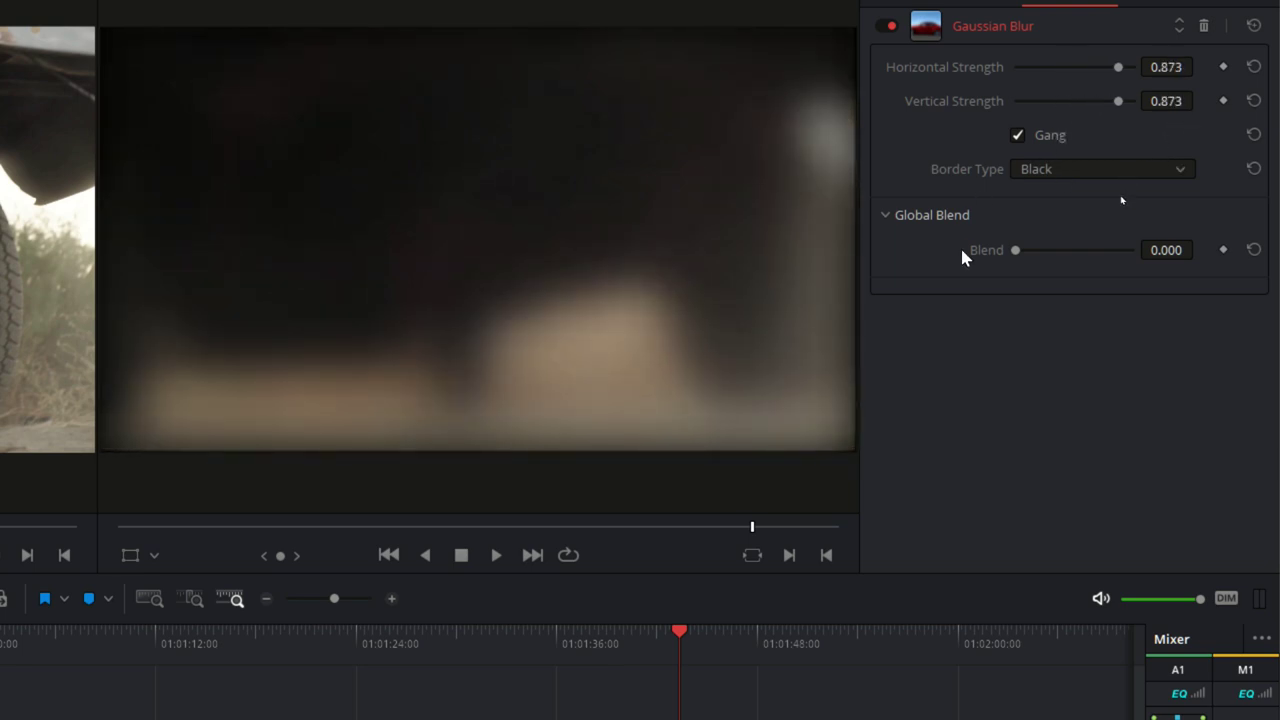
left_click(1059, 175)
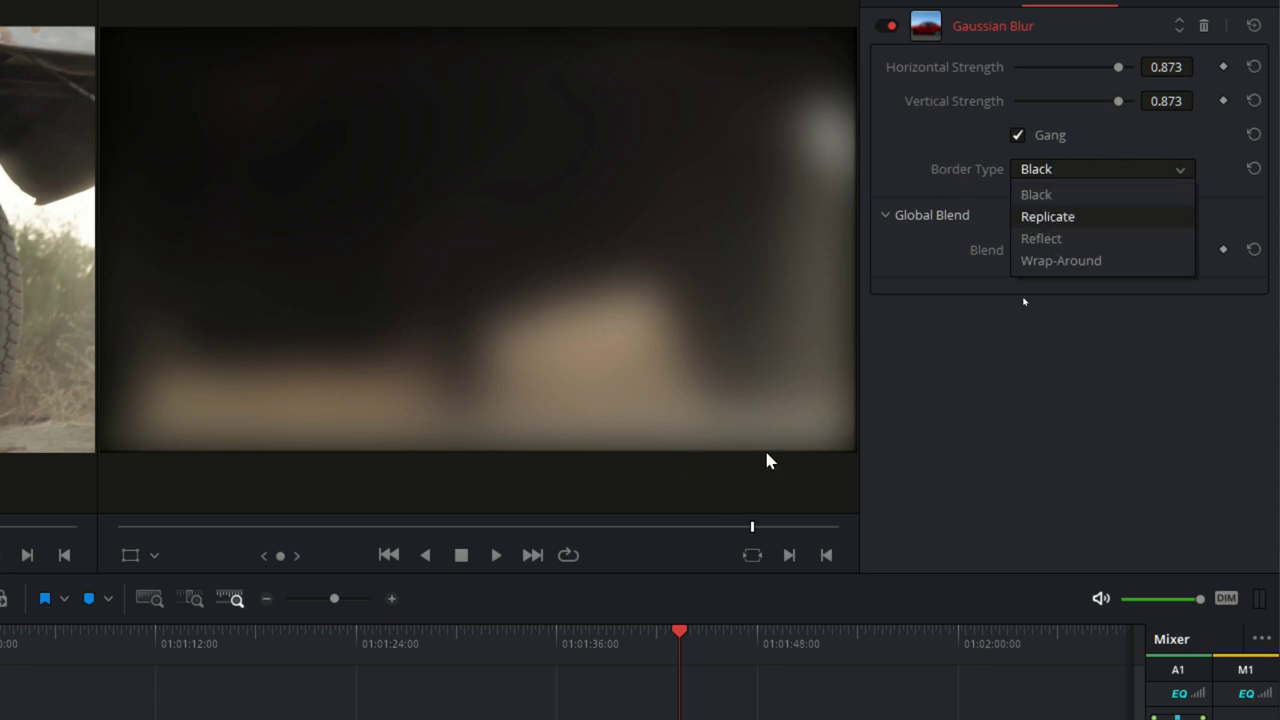
left_click(1058, 240)
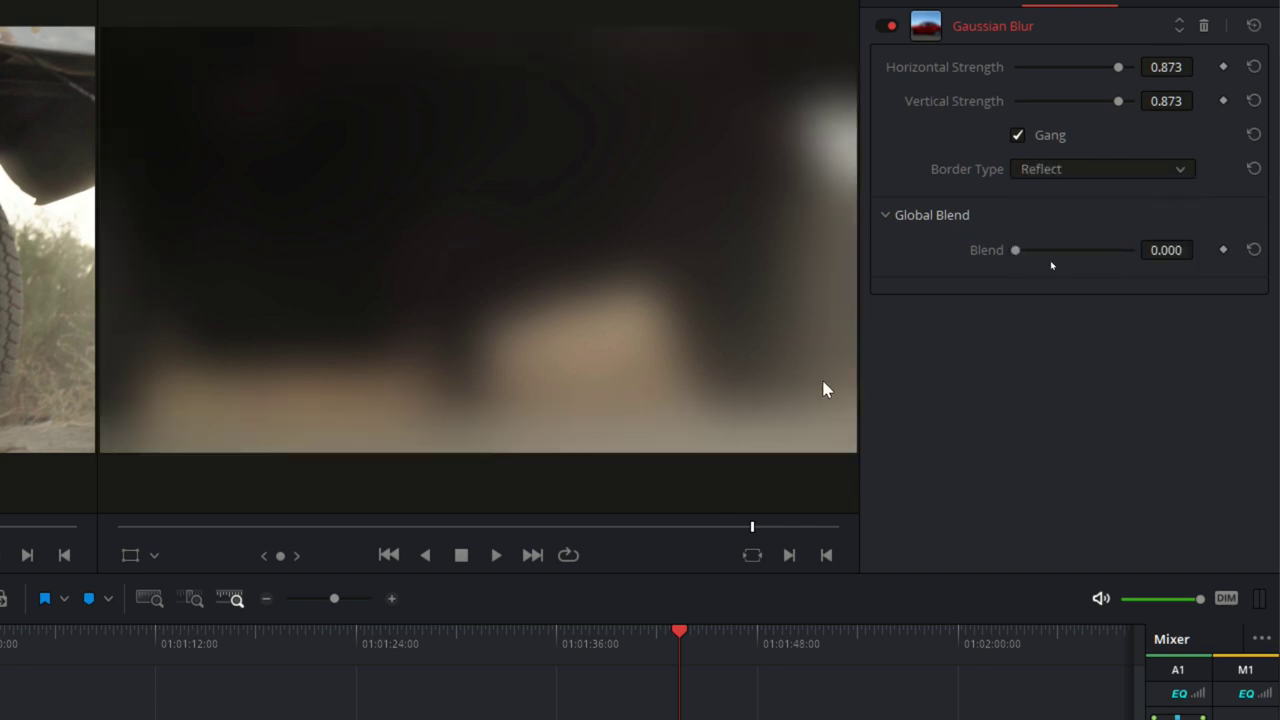
left_click(1100, 168)
left_click(1076, 192)
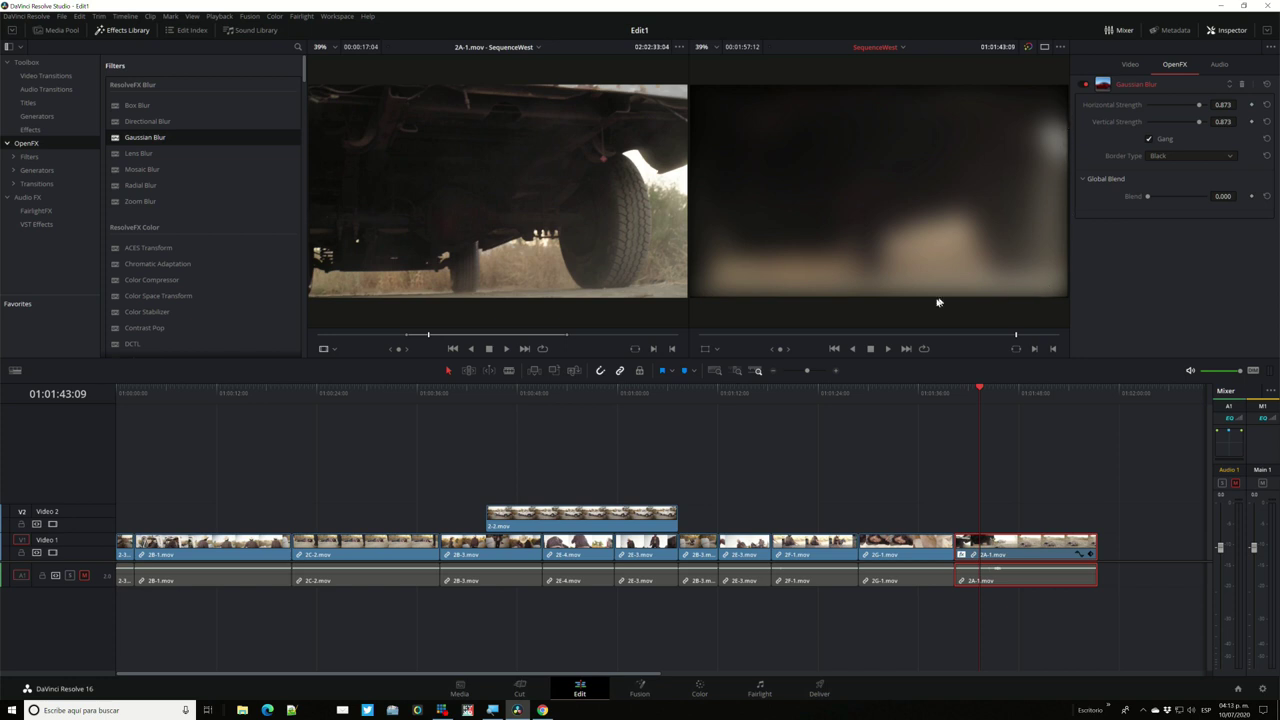
Cycle border type through Reflect and Wrap-Around to Replicate, then set Global Blend to 0.610.
left_click(1190, 158)
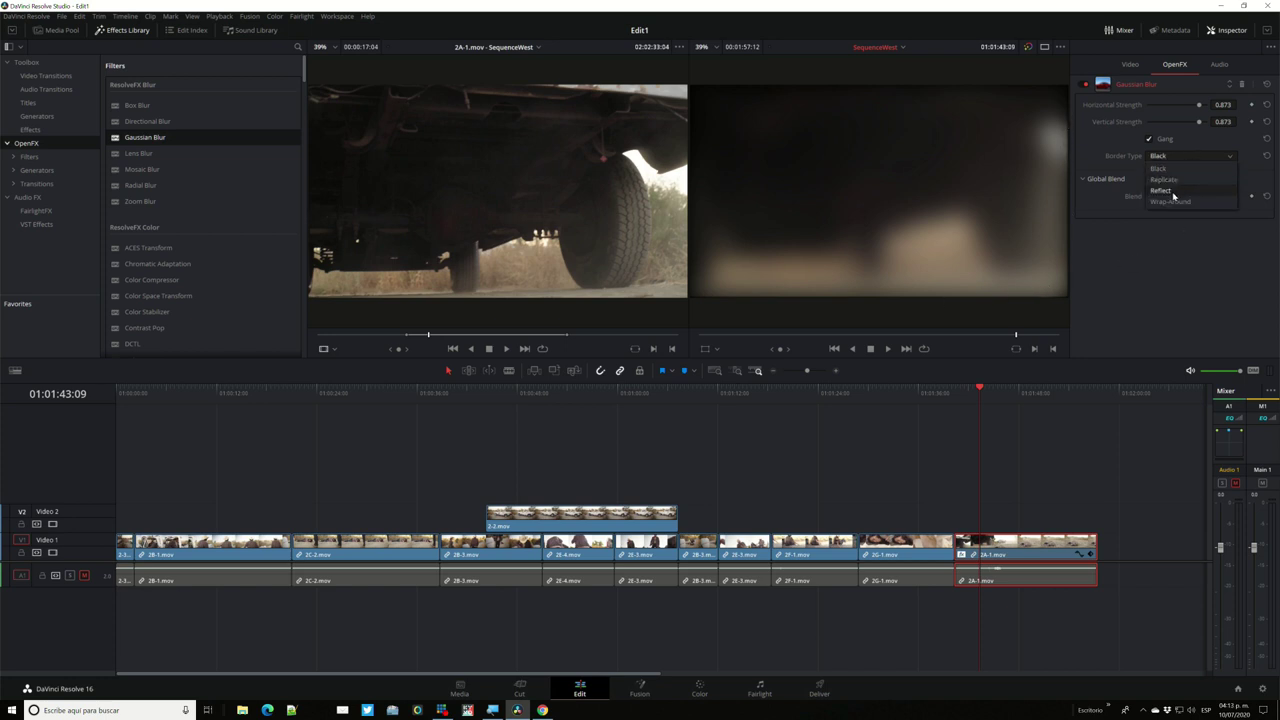
left_click(1162, 190)
left_click(1195, 157)
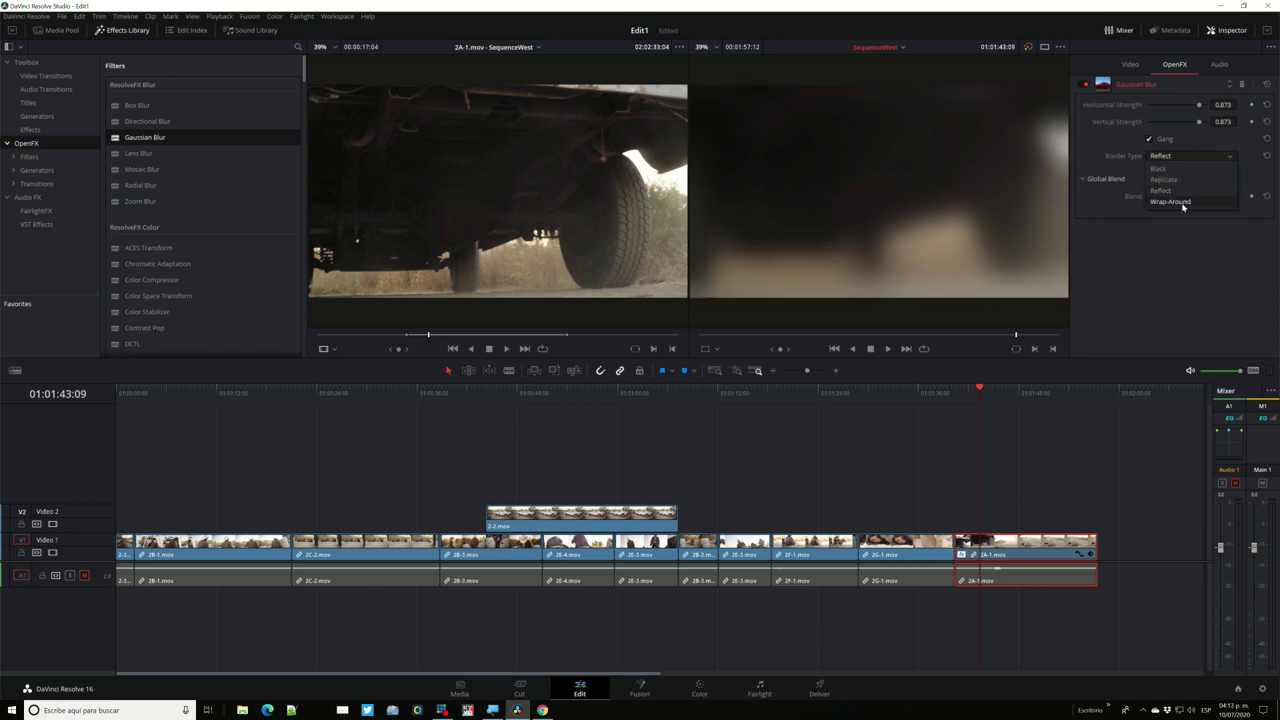
left_click(1170, 201)
left_click(1190, 156)
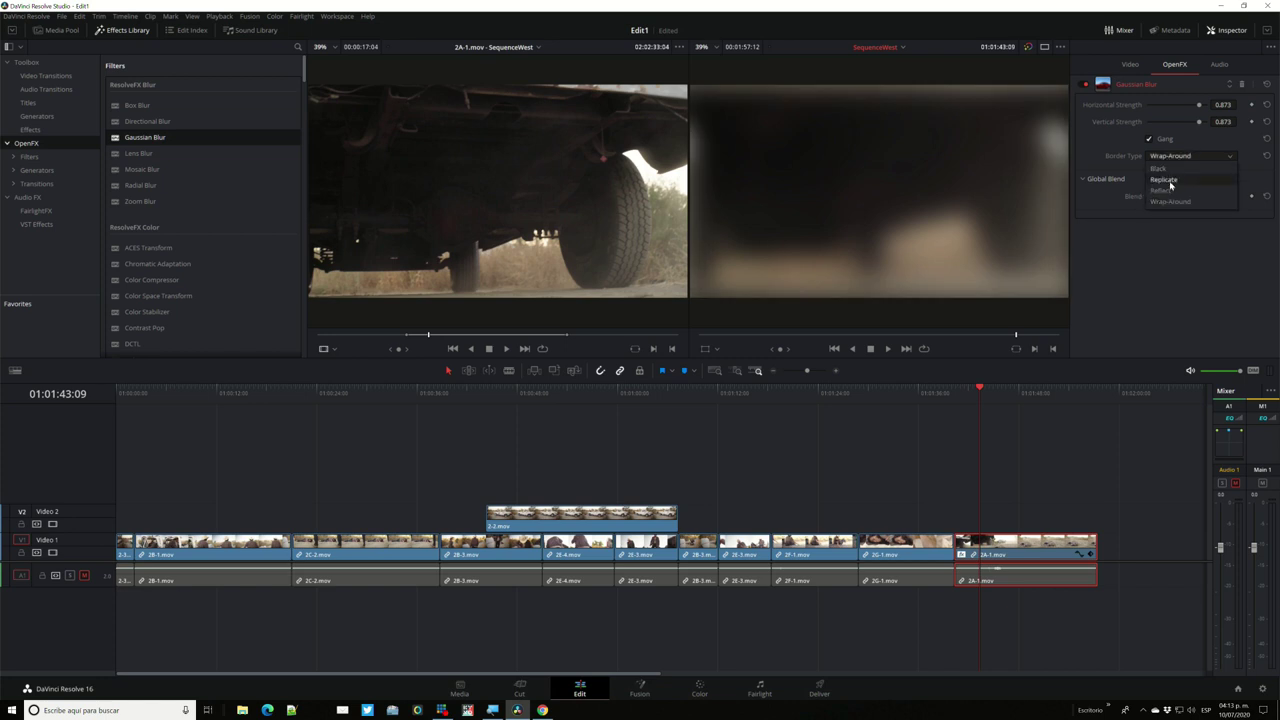
left_click(1169, 180)
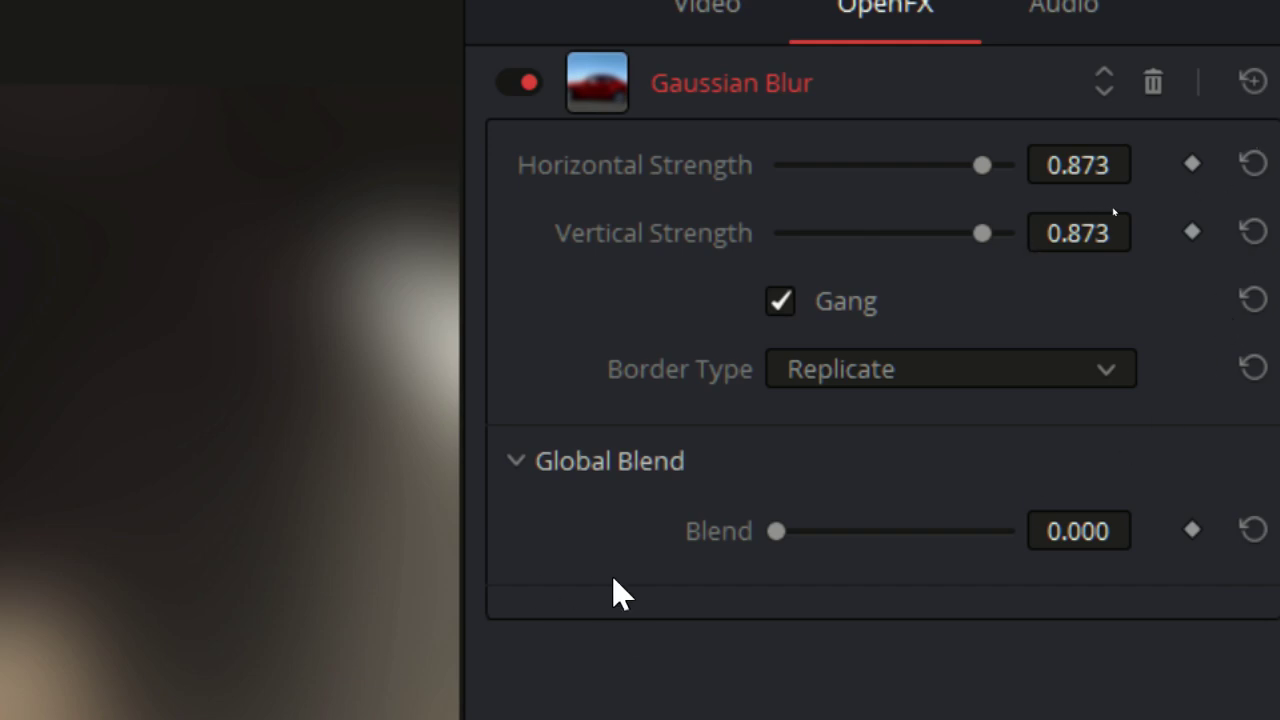
left_click_drag(777, 532, 922, 533)
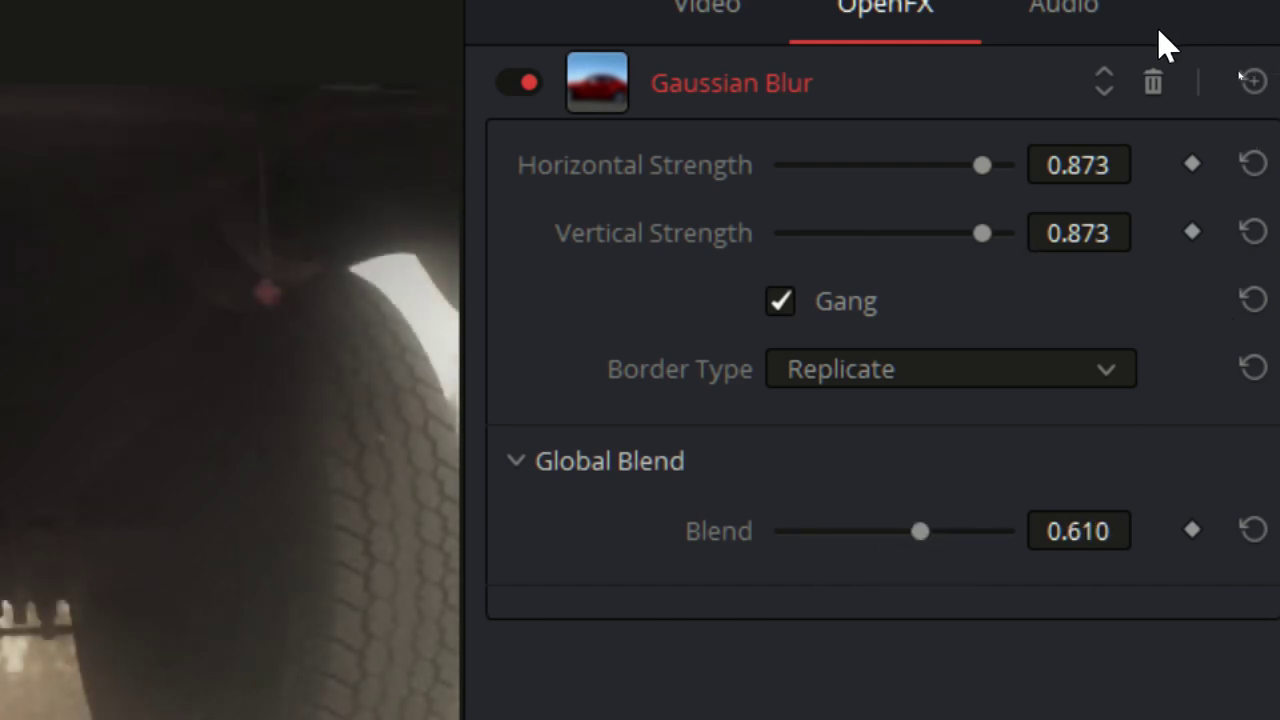
Reset Gaussian Blur, compare it off and on, save with Ctrl+S, then delete it from 2A-1.
left_click(1254, 80)
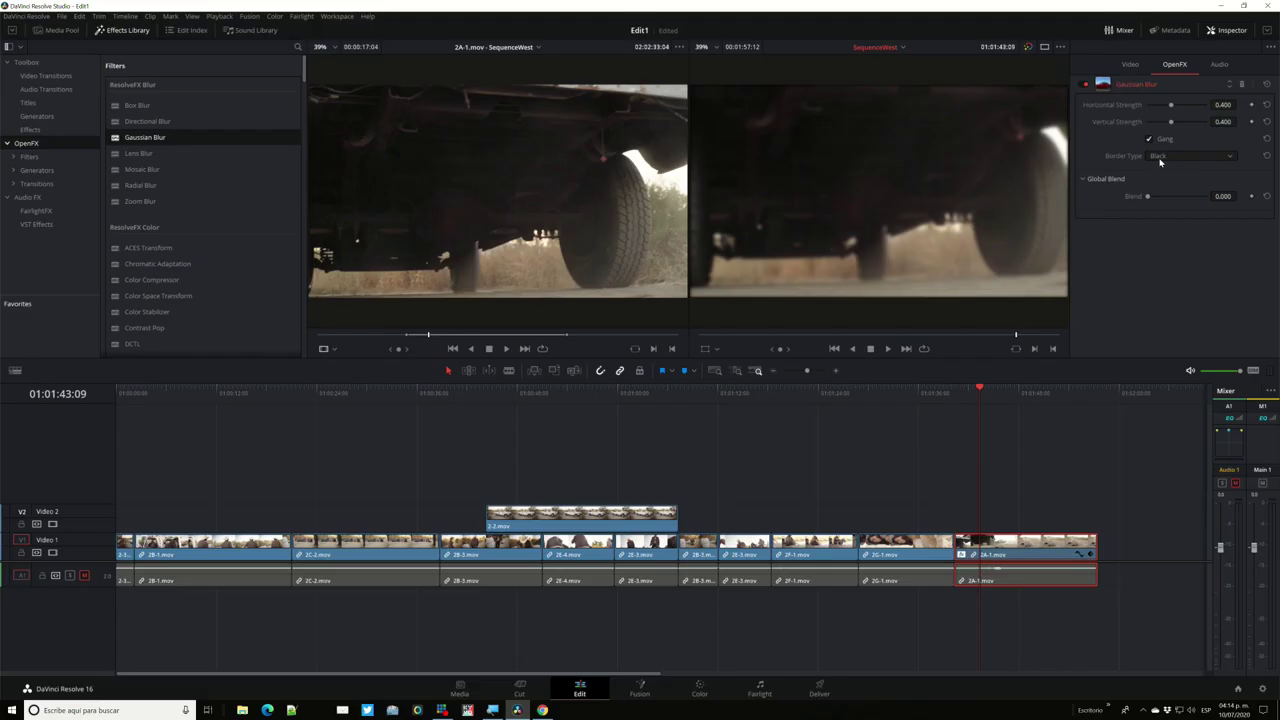
left_click(1085, 85)
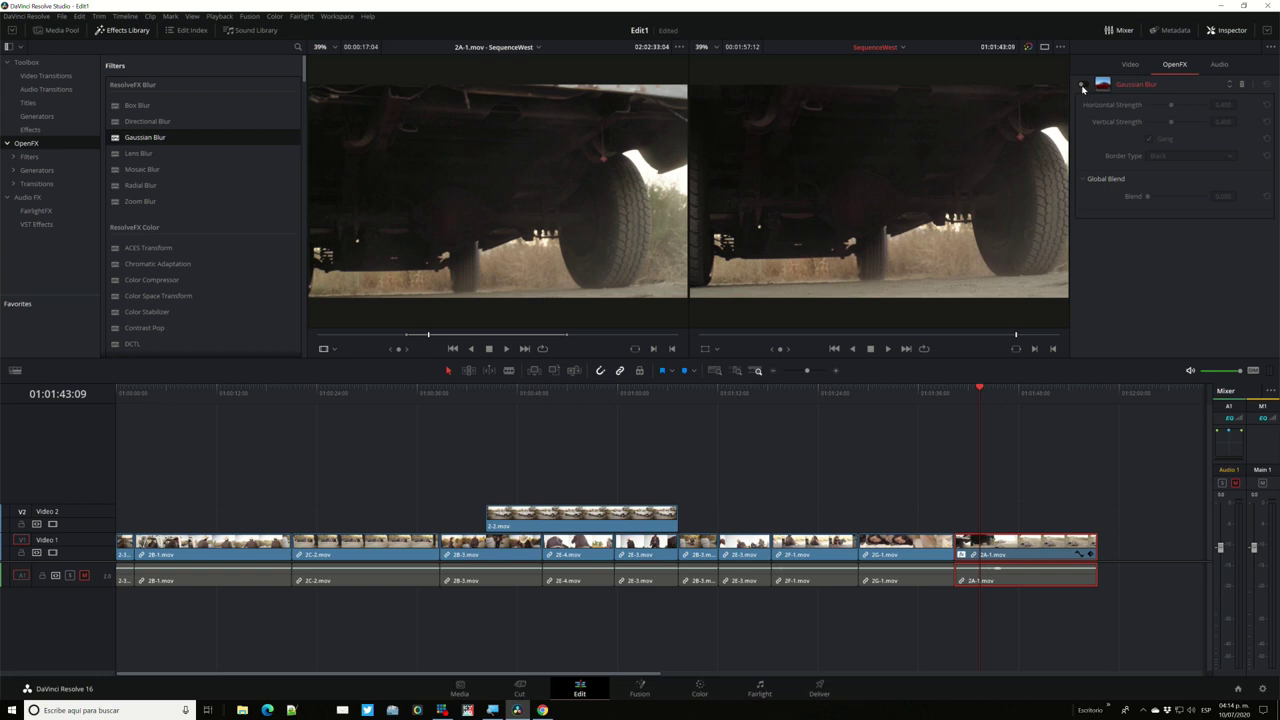
left_click(1083, 86)
left_click(1083, 86)
left_click(1082, 86)
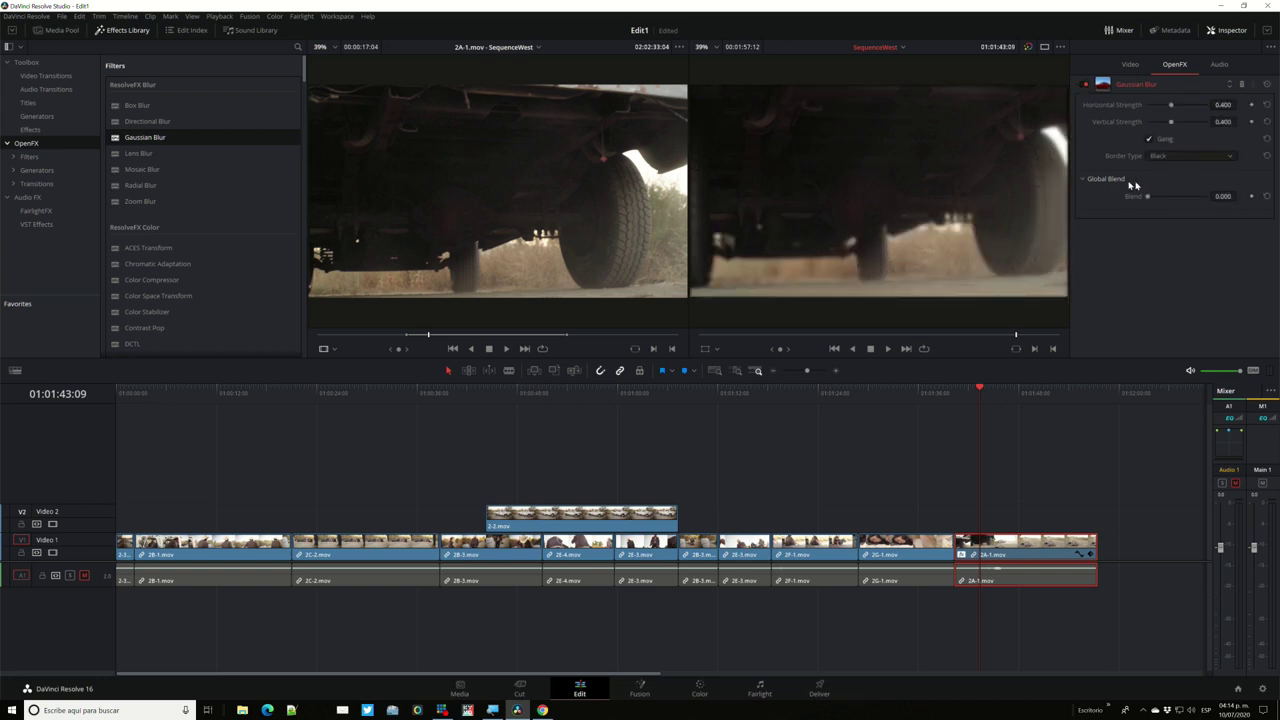
key("ctrl+s")
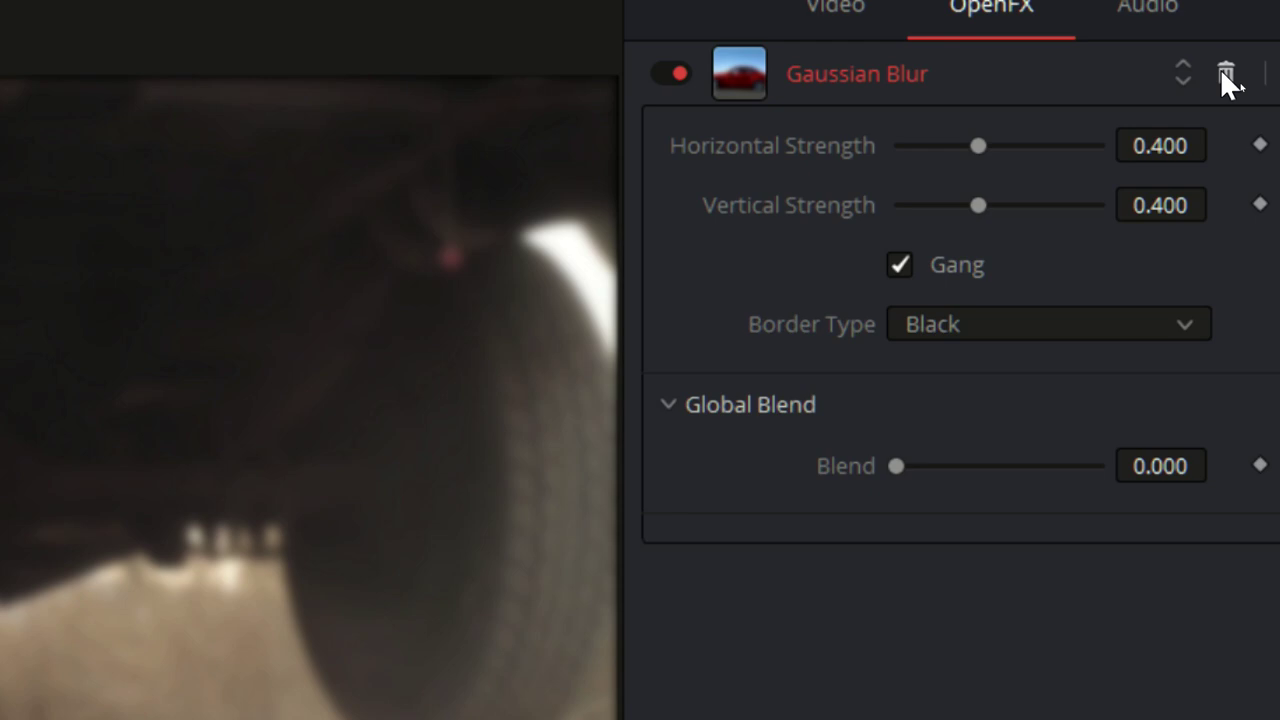
left_click(1224, 74)
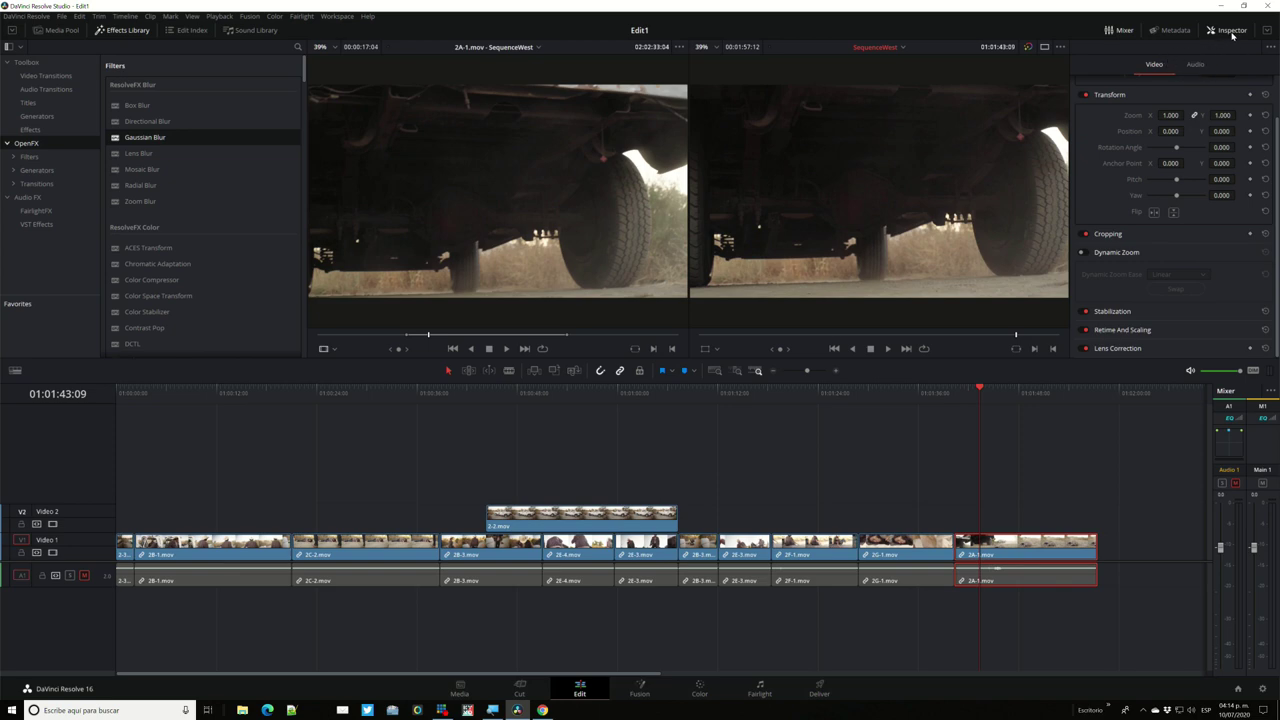
Toggle the Inspector and Effects Library panels off and on, then show the Media Pool bins.
left_click(1232, 33)
left_click(1232, 33)
left_click(1232, 33)
left_click(1232, 33)
left_click(1222, 33)
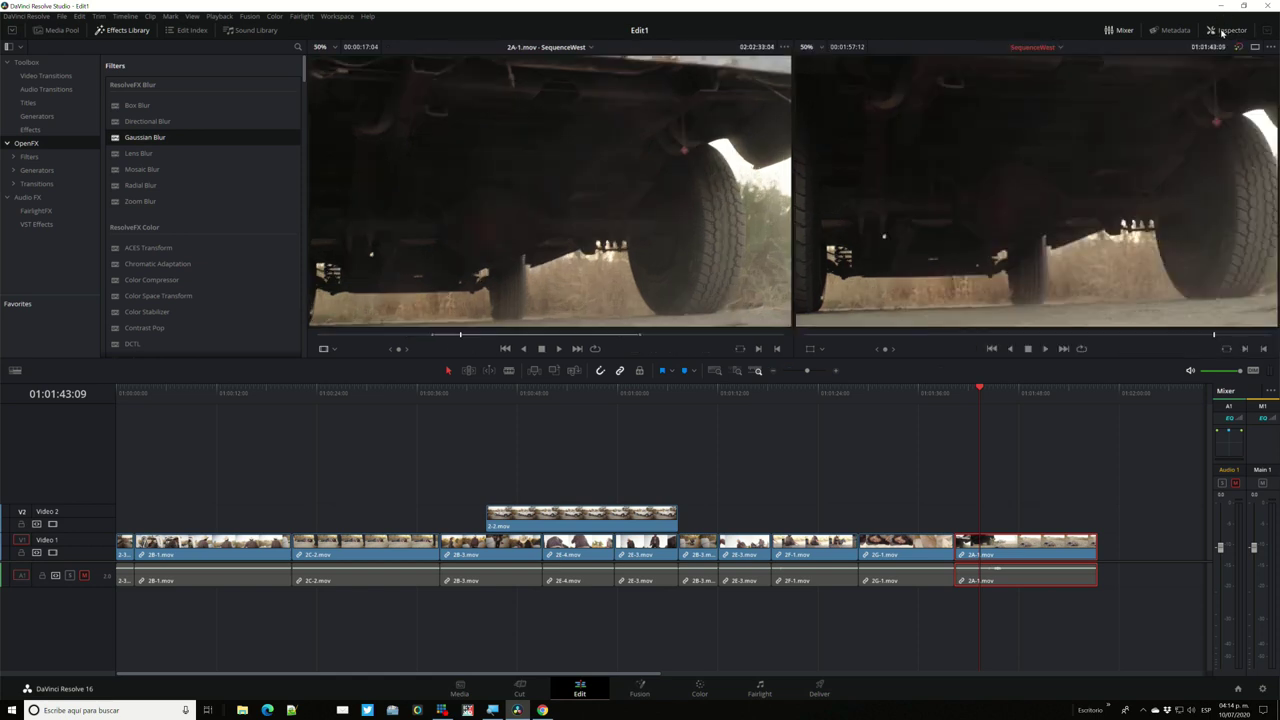
left_click(1222, 33)
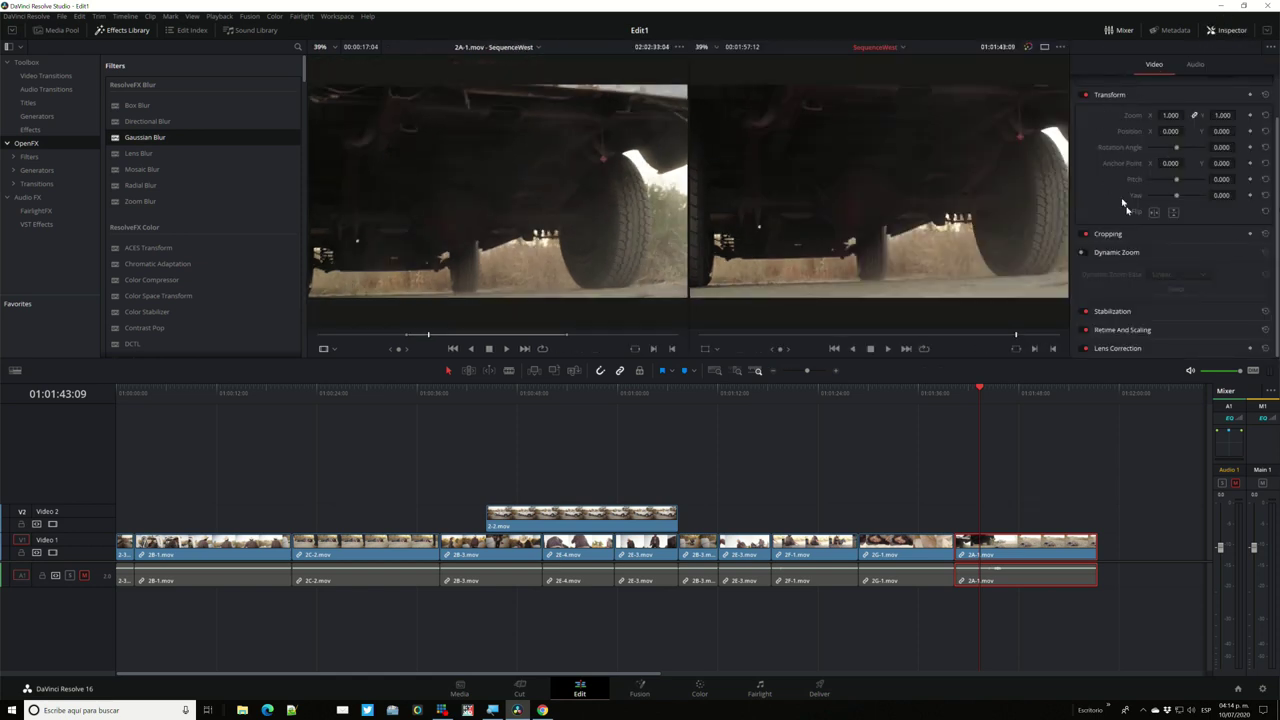
left_click(127, 35)
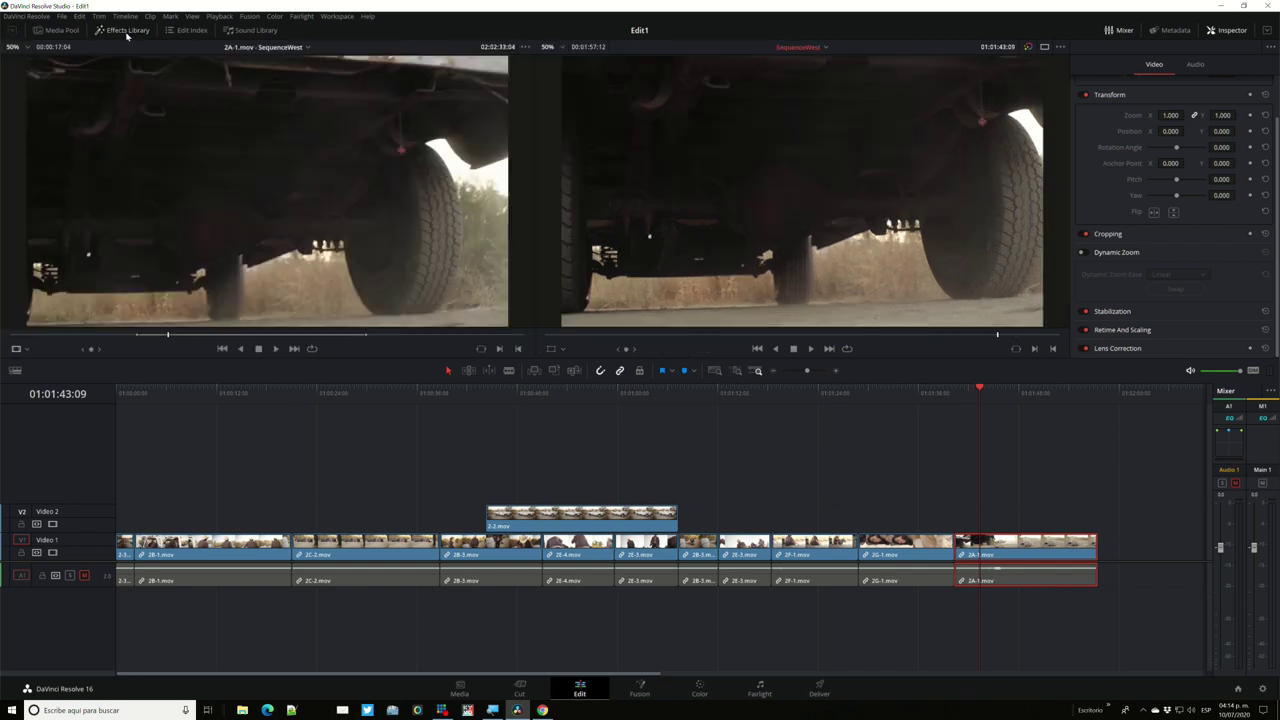
left_click(127, 35)
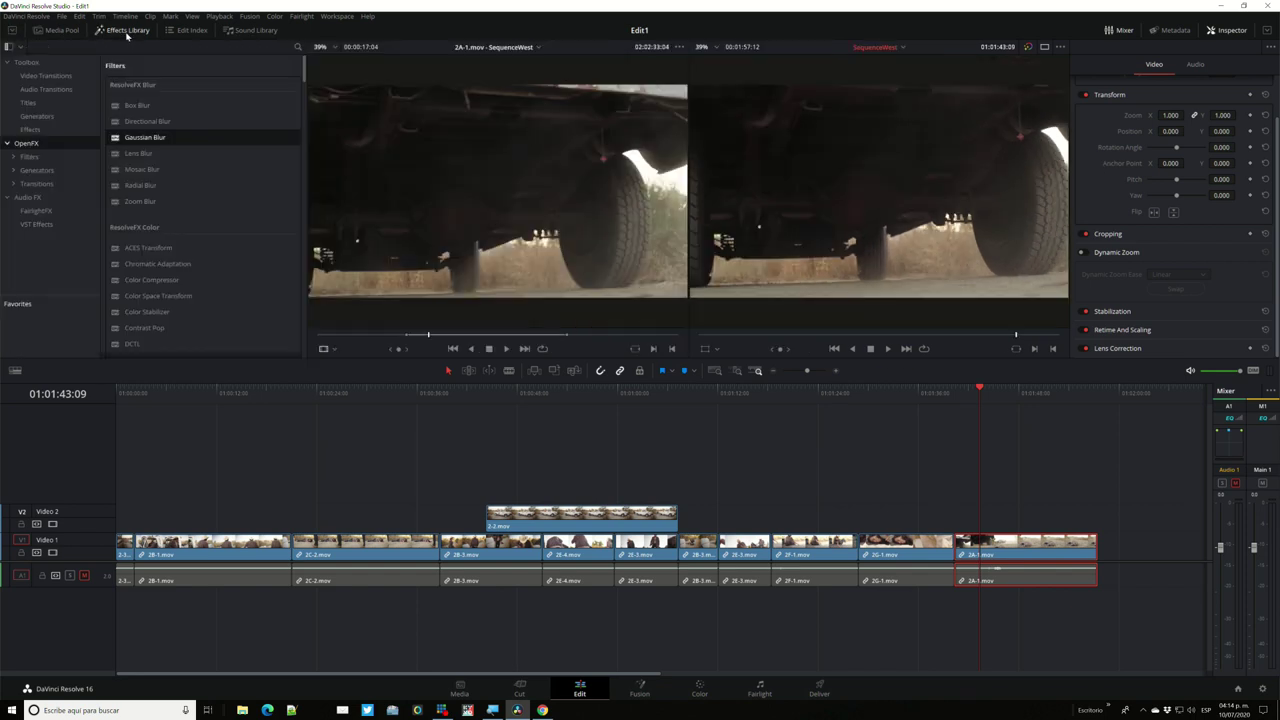
left_click(62, 33)
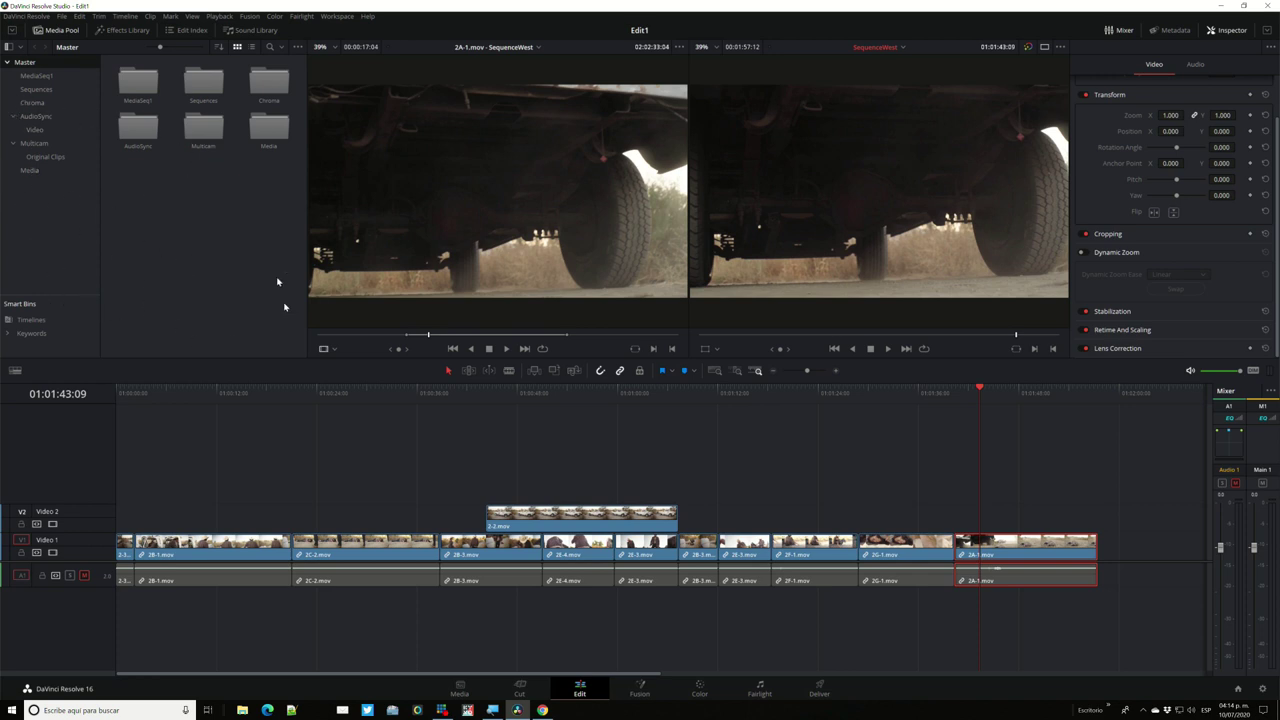
Open the MediaSeq1 bin via the Video and Original Clips bins and load 2A-2 into the source viewer.
left_click(34, 130)
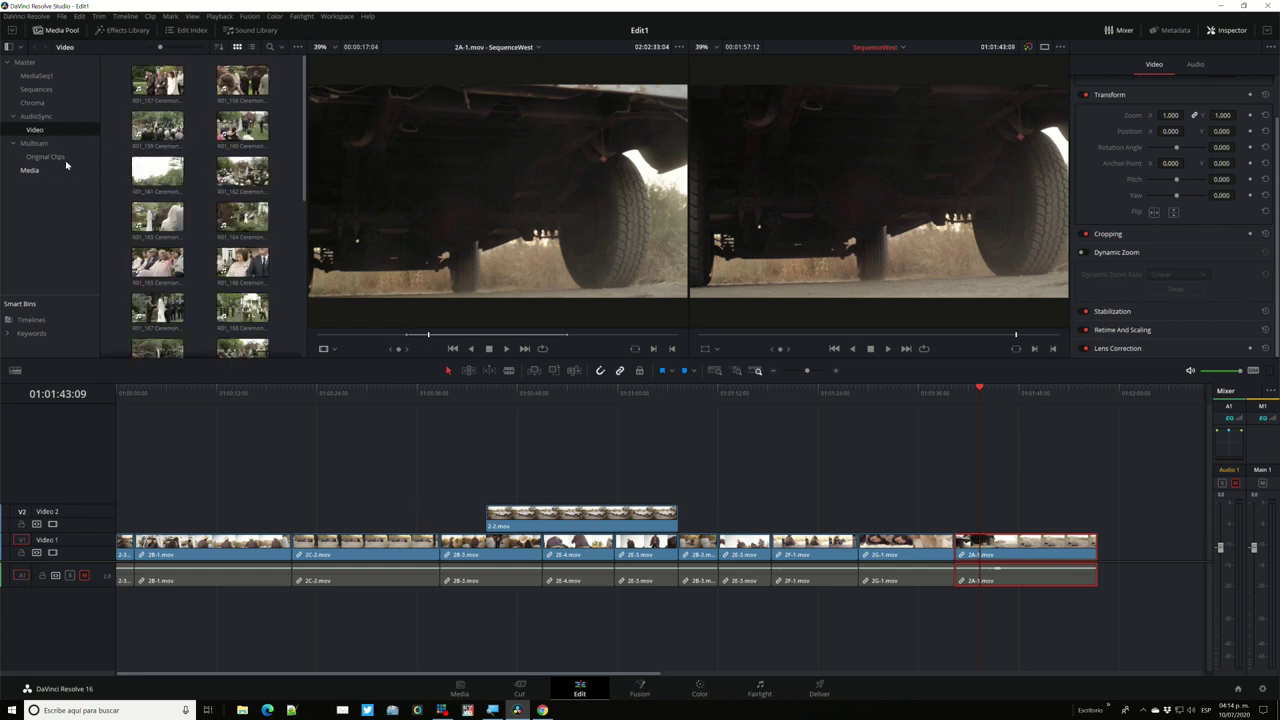
left_click(46, 157)
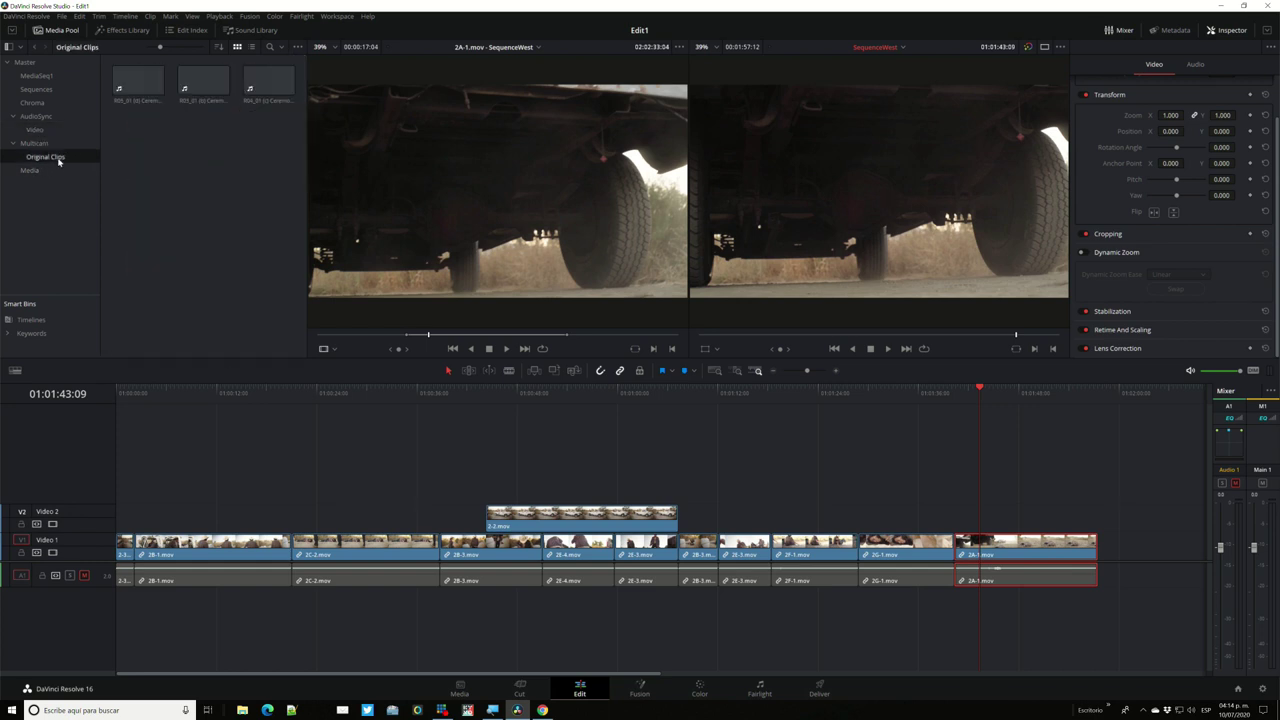
left_click(46, 79)
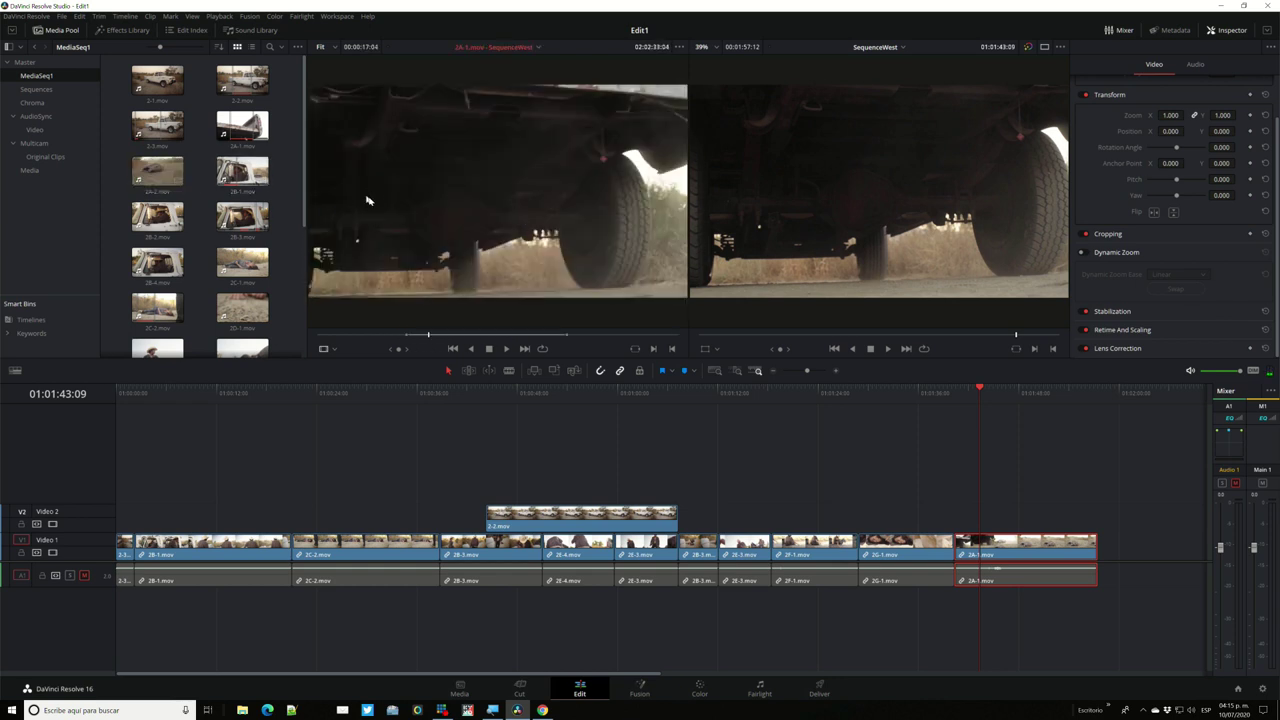
double_click(157, 170)
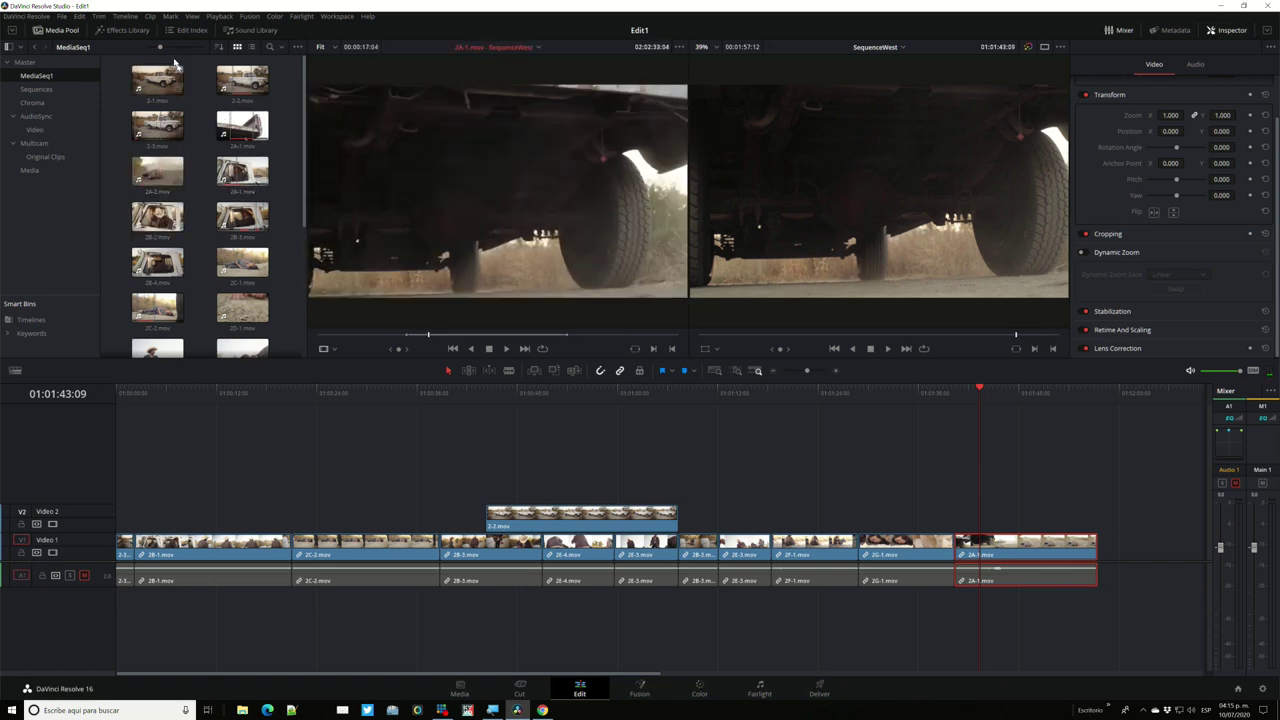
Enlarge the Media Pool thumbnails and switch the clips to List View.
left_click_drag(160, 47, 203, 47)
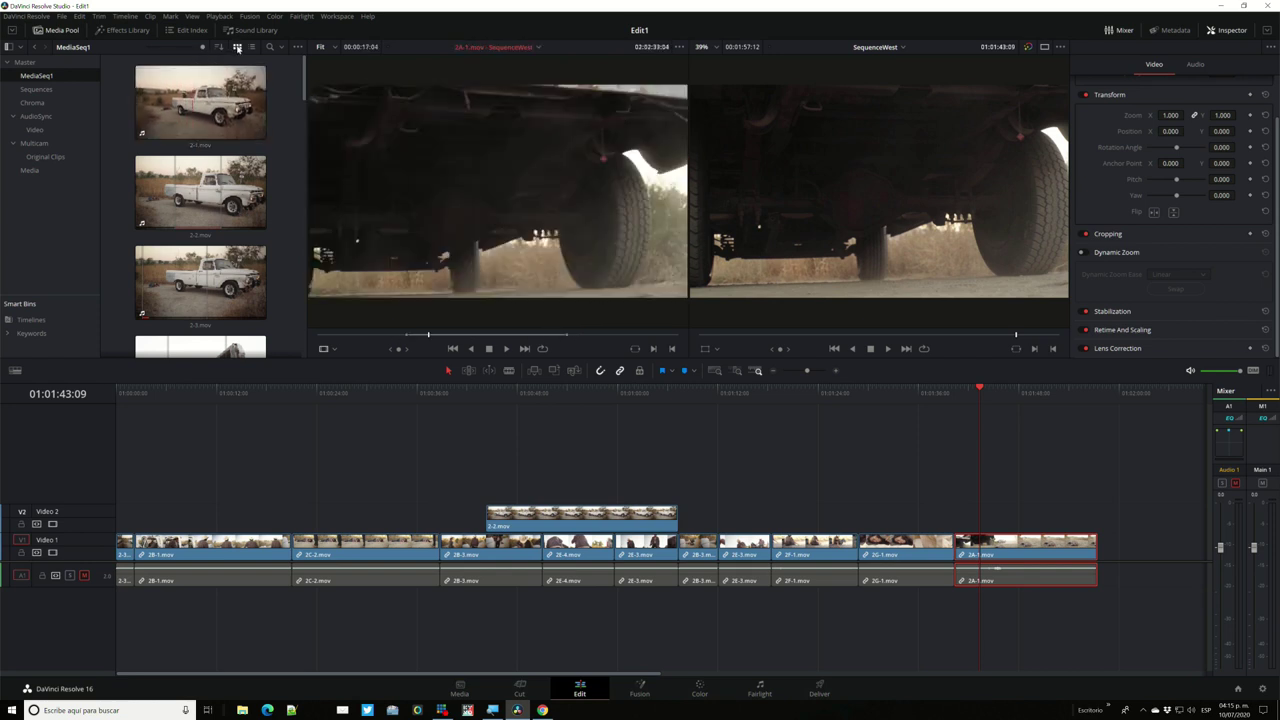
left_click(252, 48)
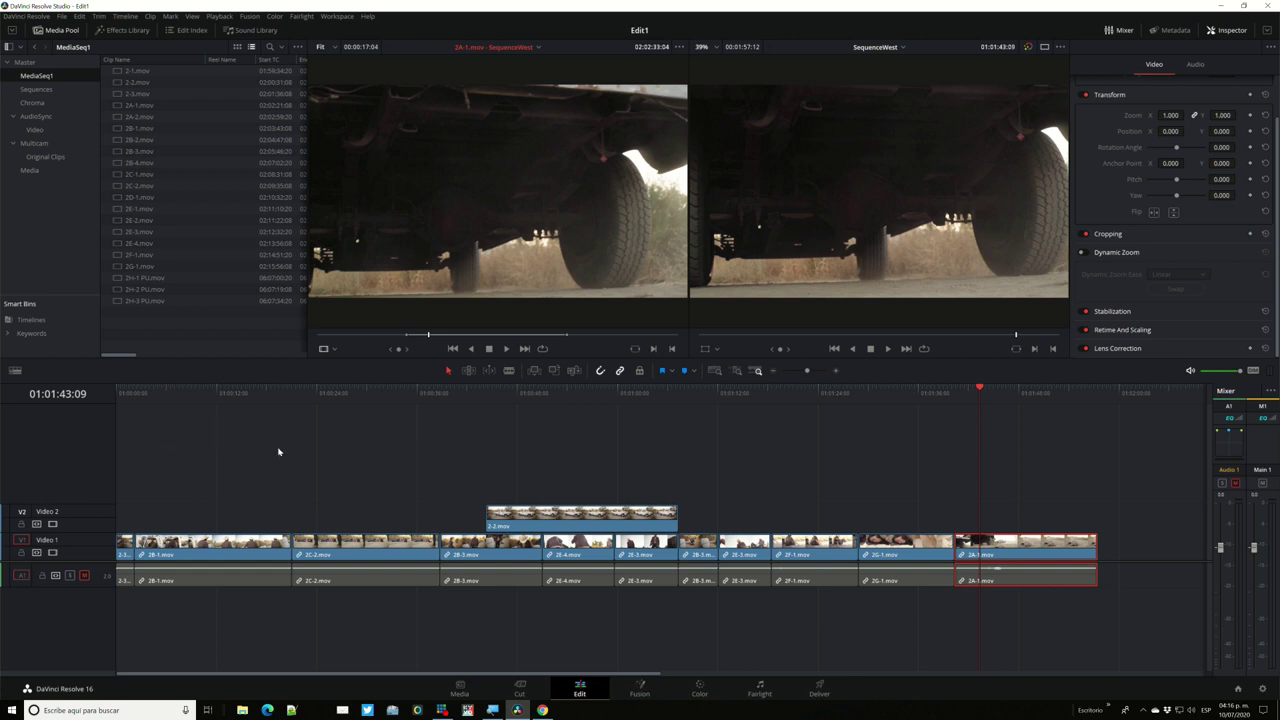
left_click(37, 17)
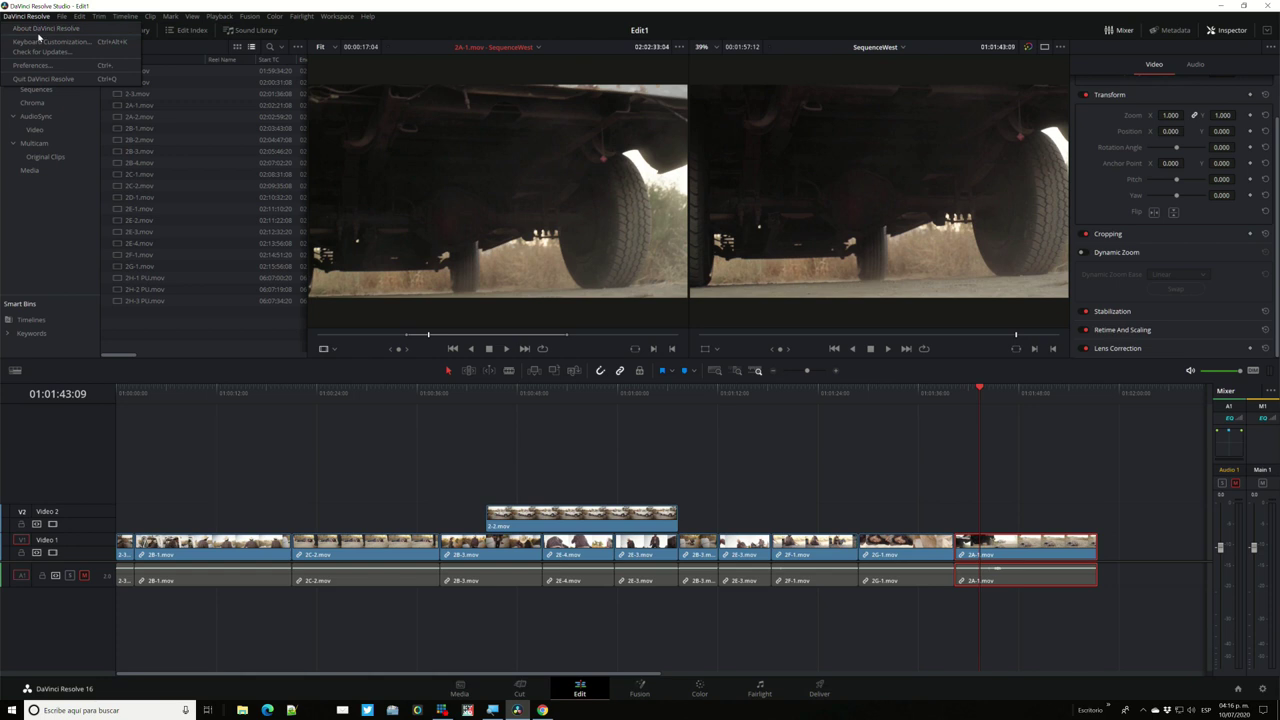
Open Keyboard Customization and its preset list showing the DaVinci Resolve JLT preset.
left_click(40, 43)
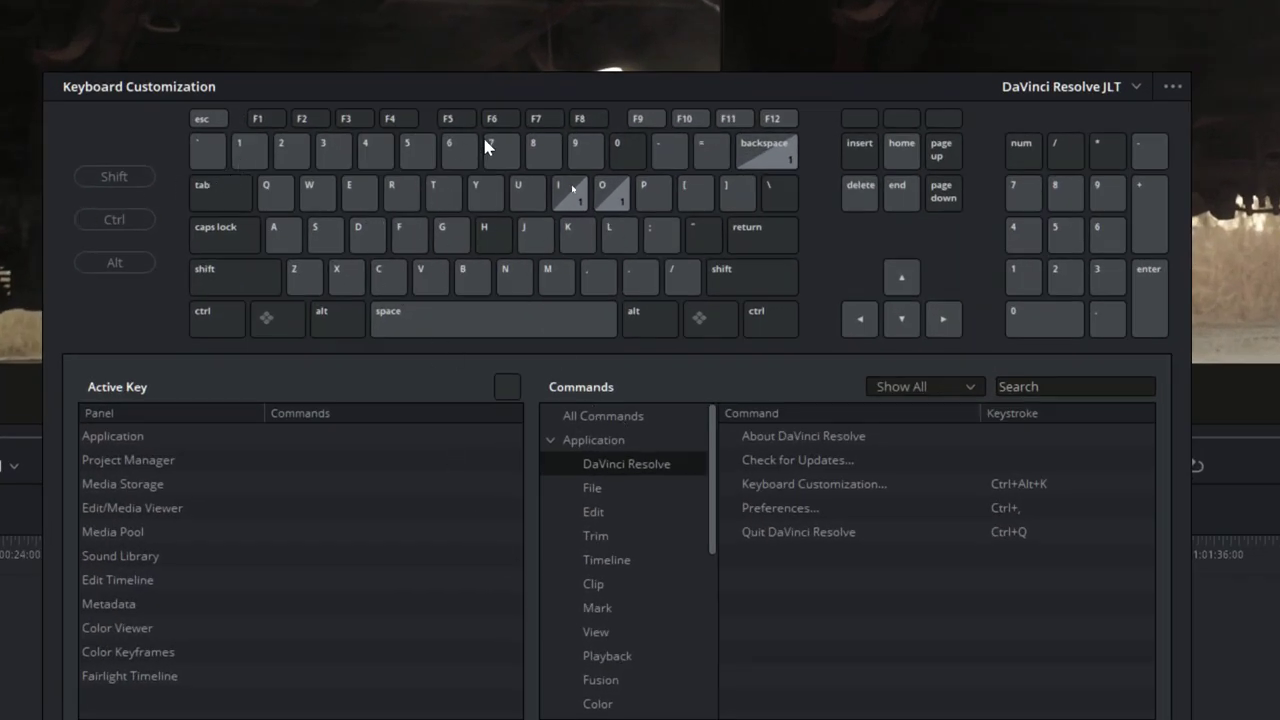
left_click(1137, 86)
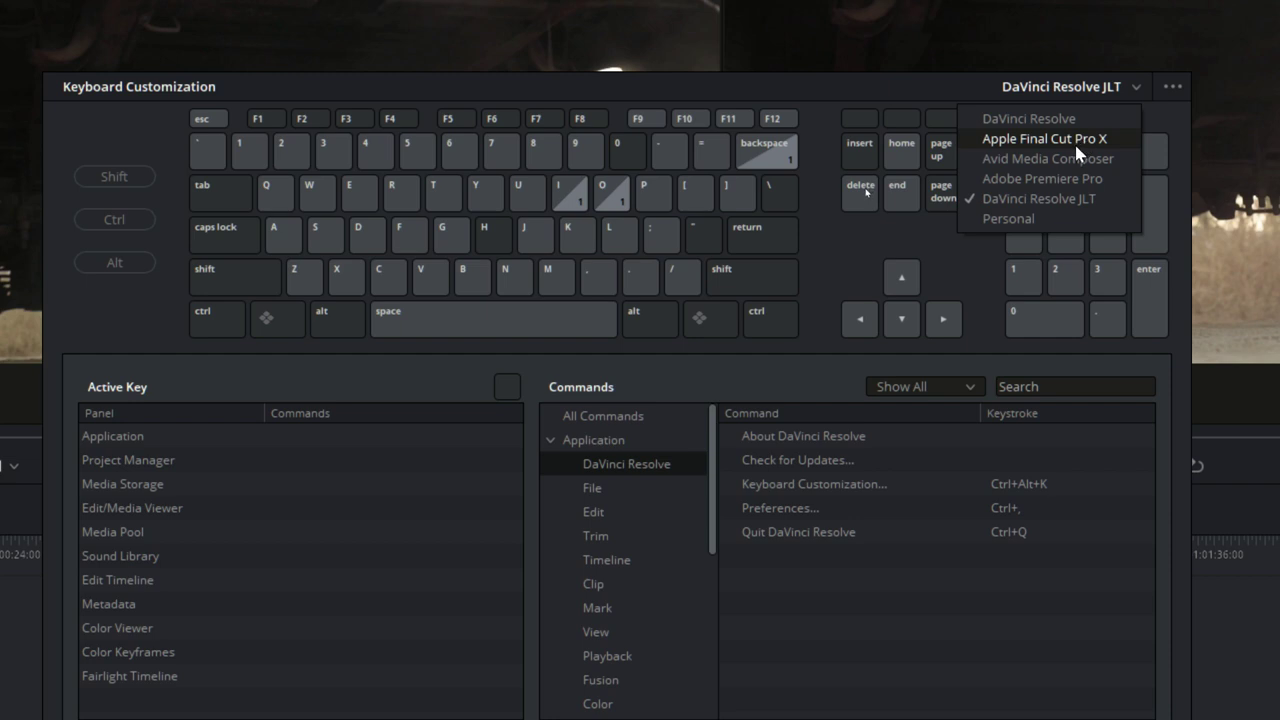
left_click(1078, 150)
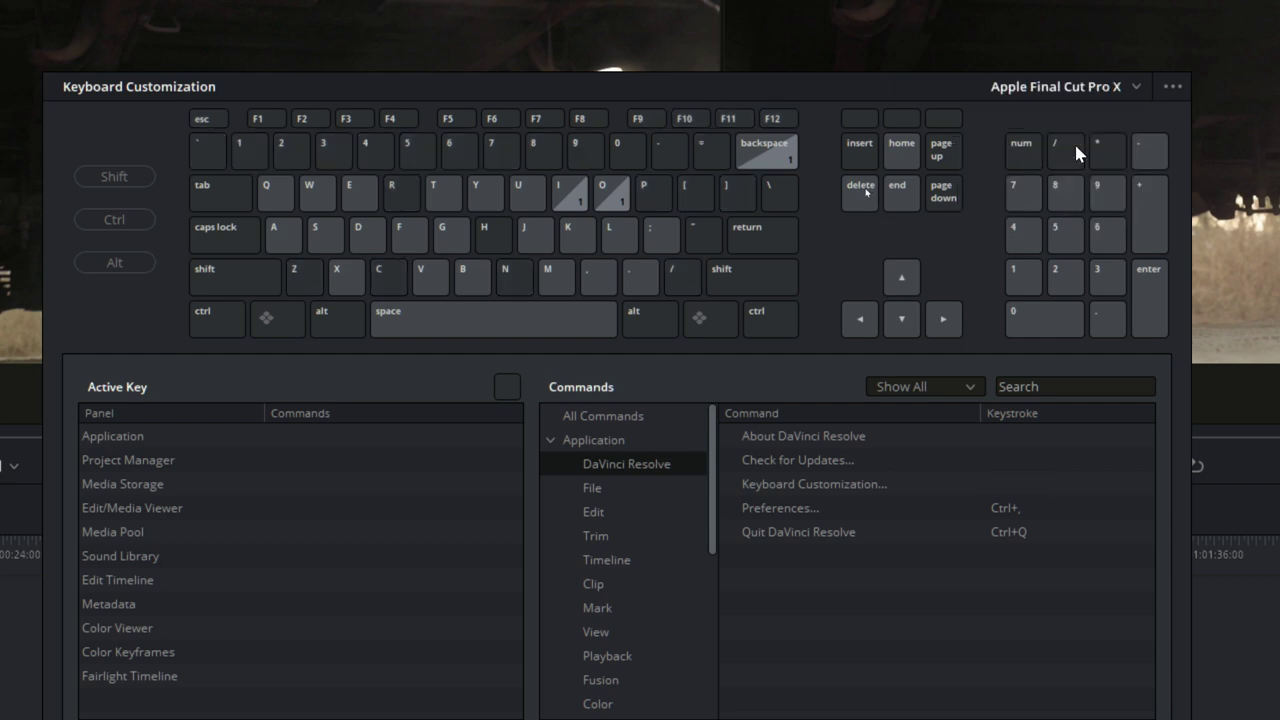
left_click(1135, 87)
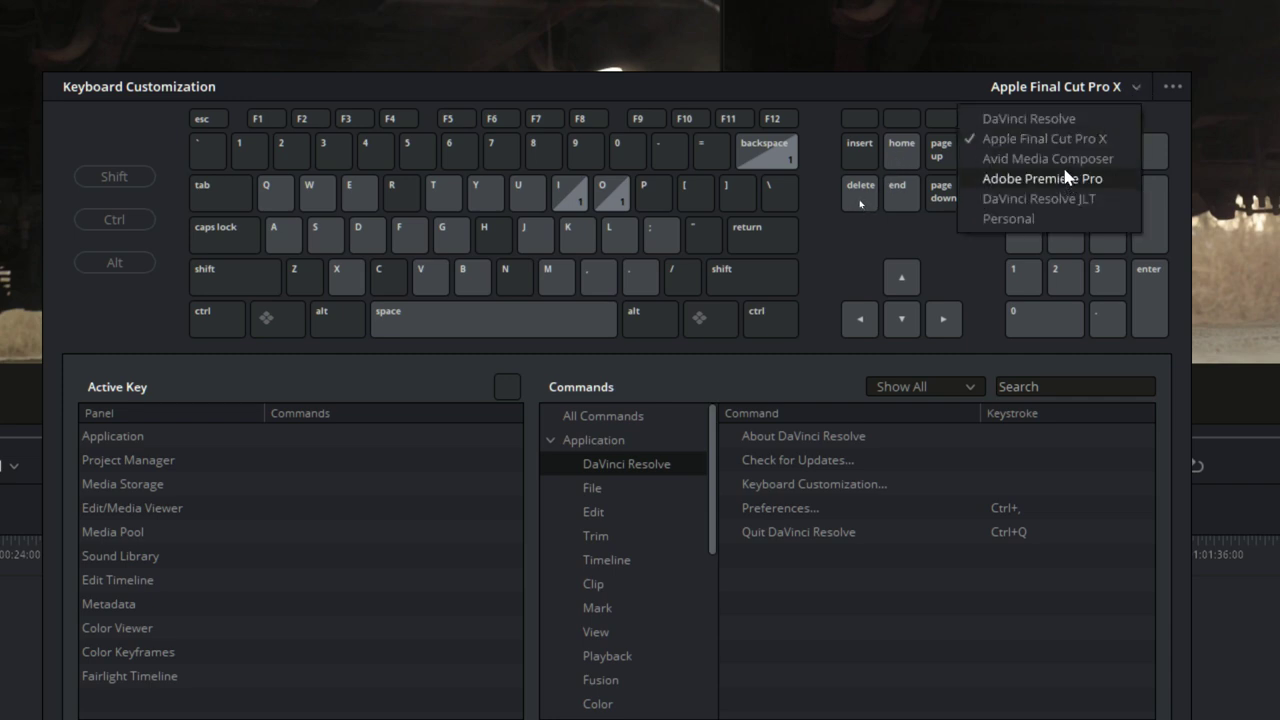
left_click(1059, 158)
left_click(1136, 87)
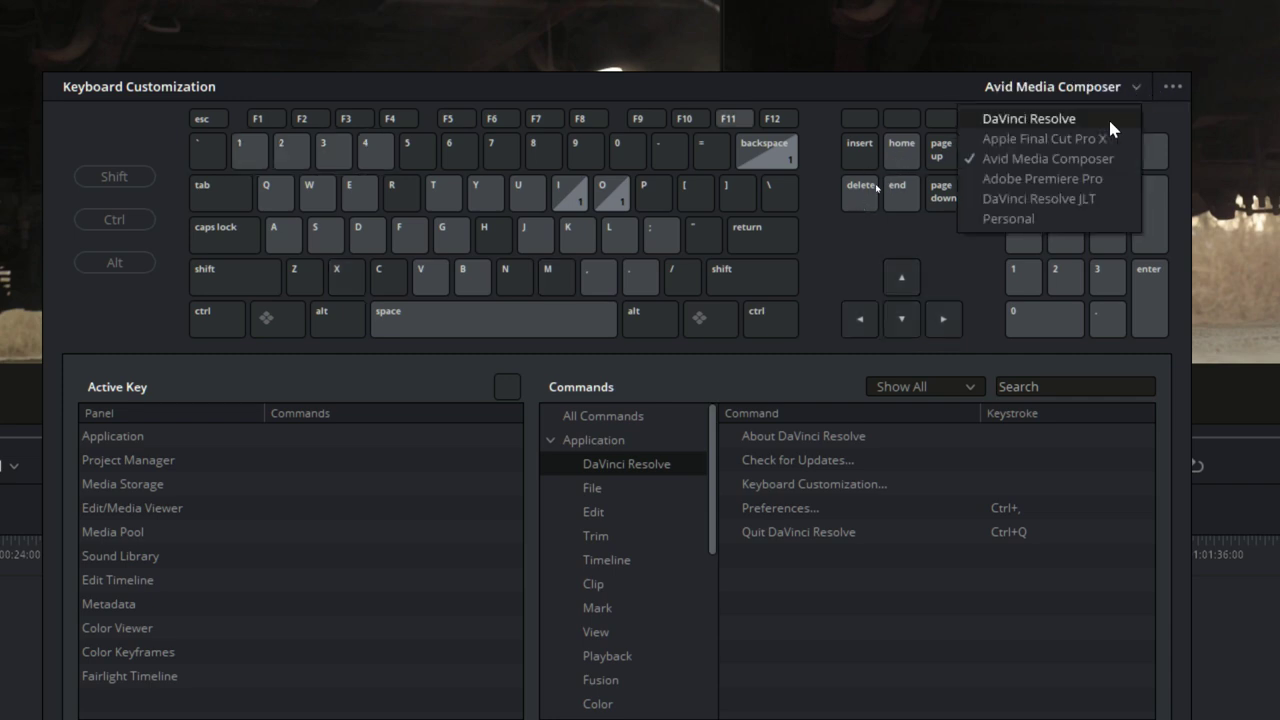
left_click(1045, 178)
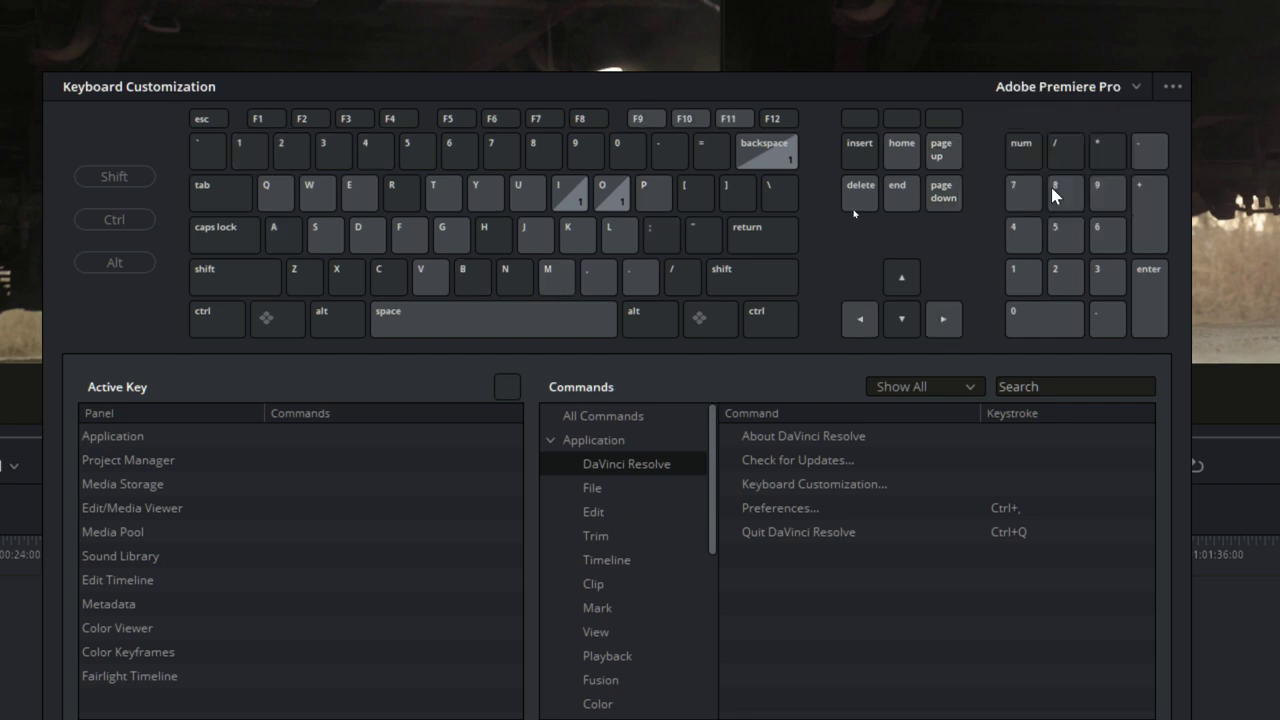
left_click(1135, 87)
left_click(1030, 119)
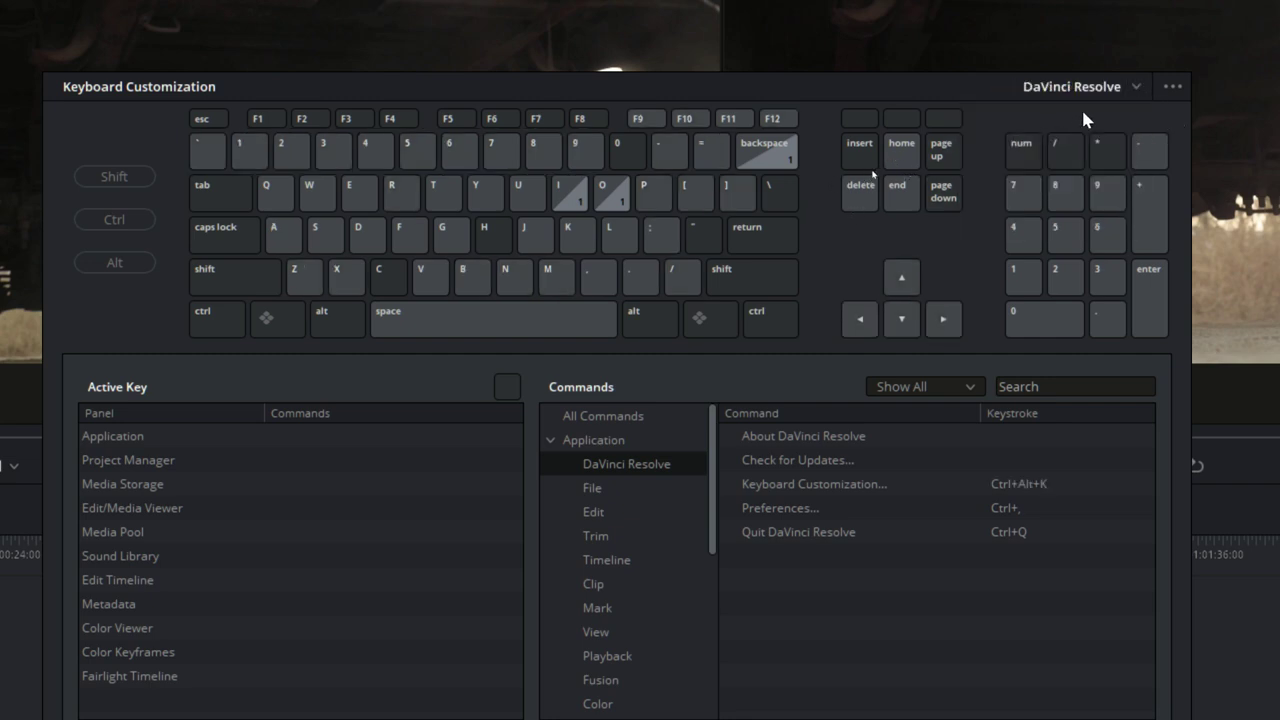
left_click(1136, 87)
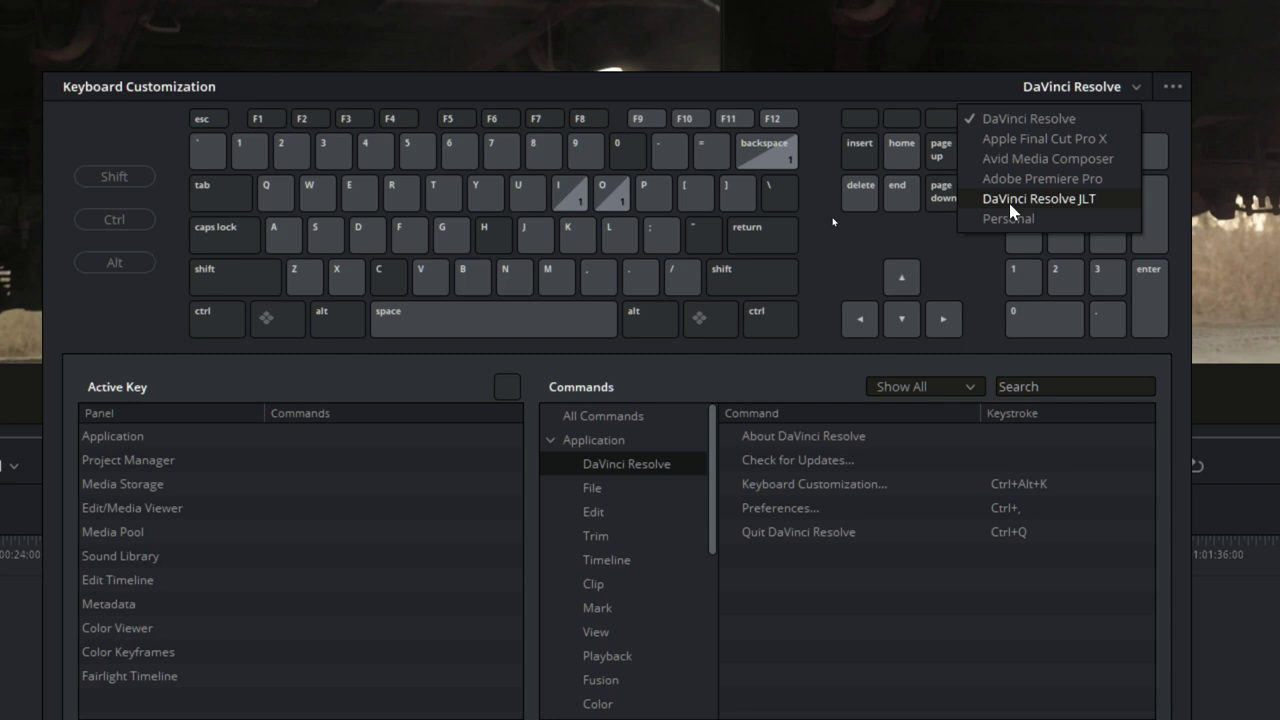
left_click(1010, 199)
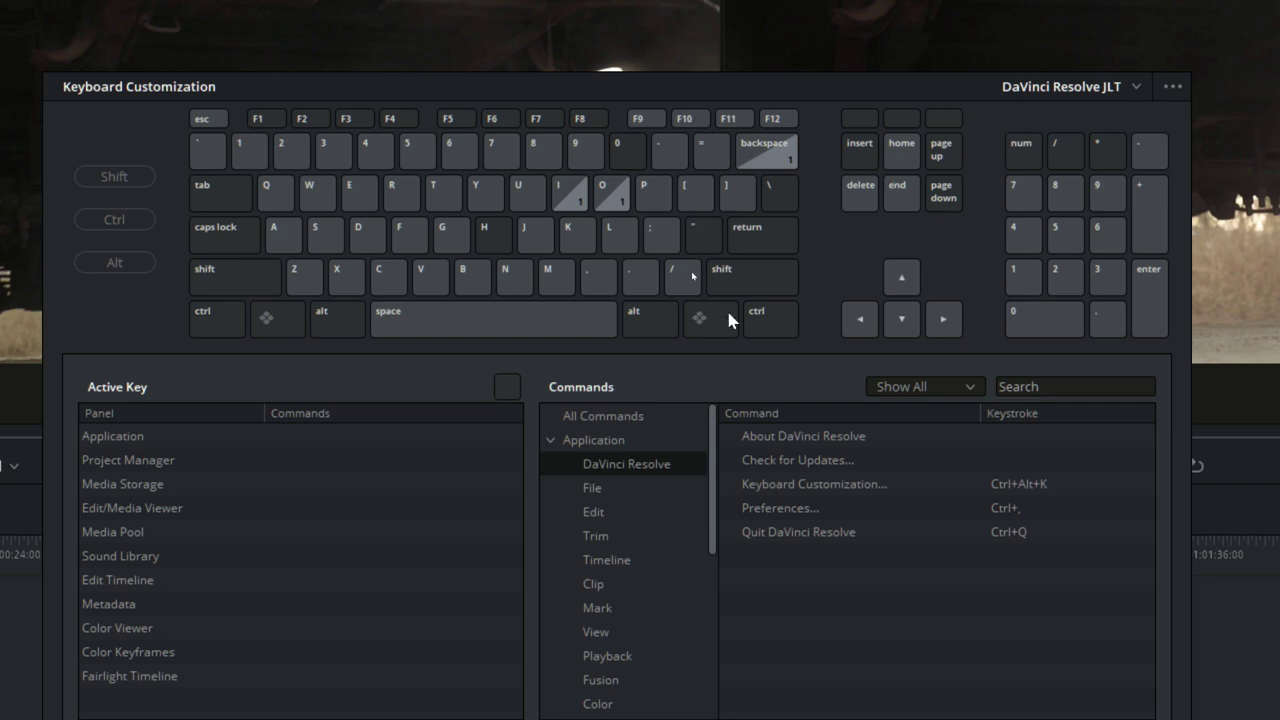
mouse_move(783, 535)
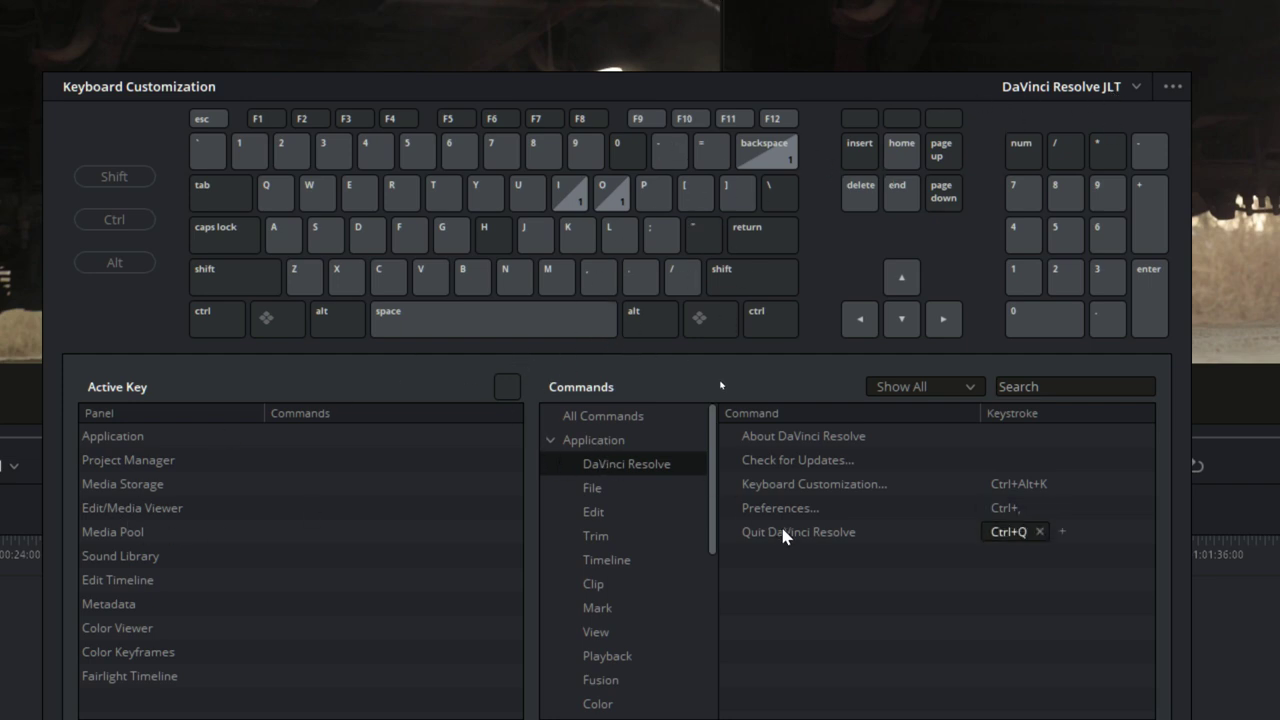
Search the commands for "ripp" across All Commands and the DaVinci Resolve category.
left_click(1023, 387)
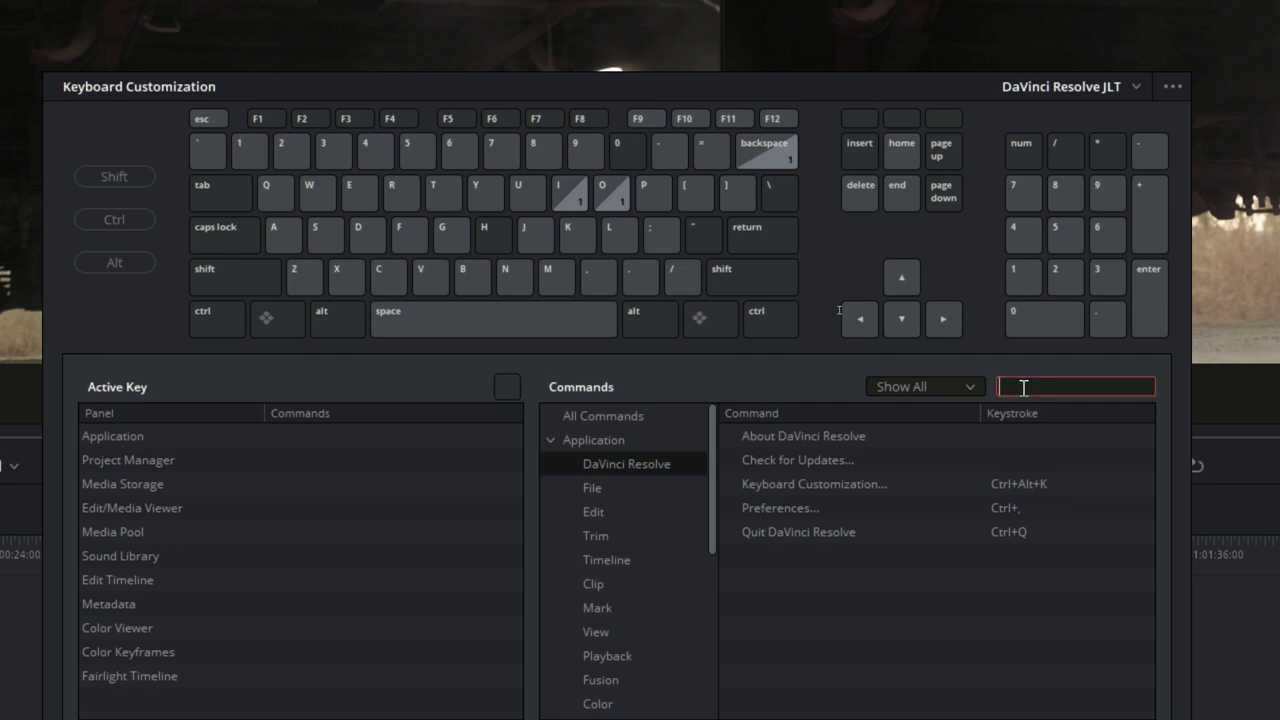
type("ripp")
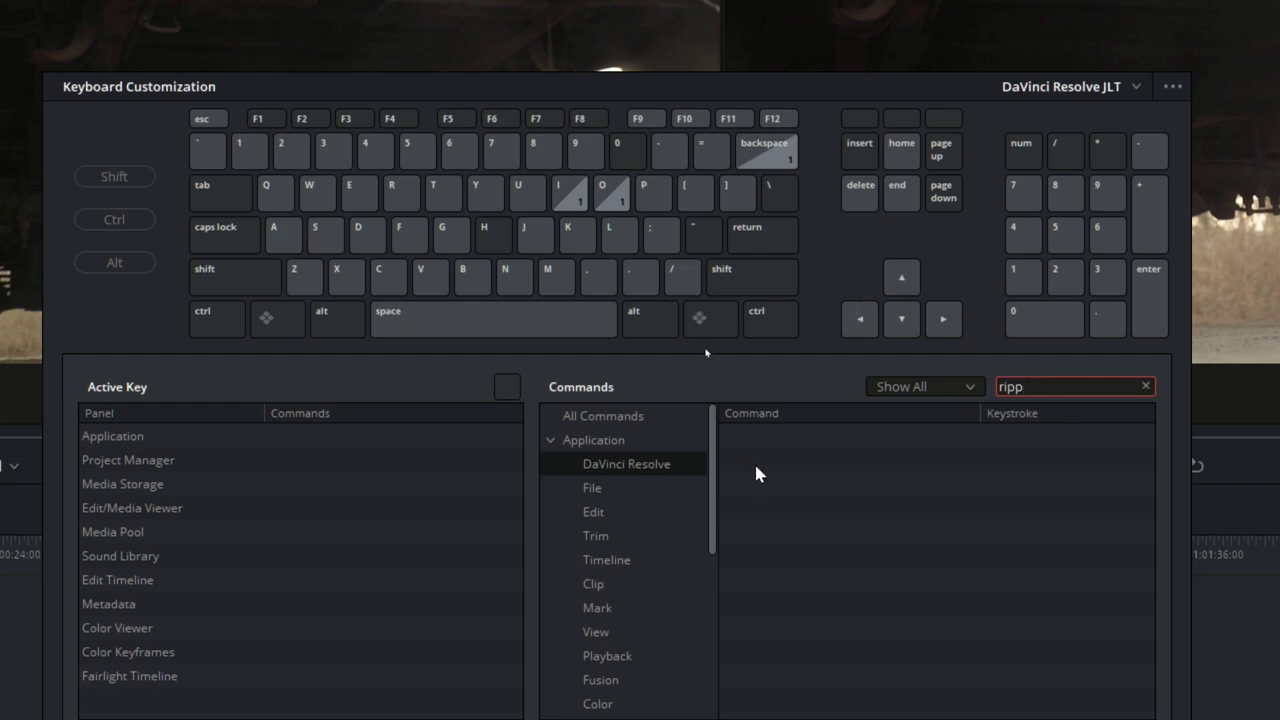
left_click(628, 416)
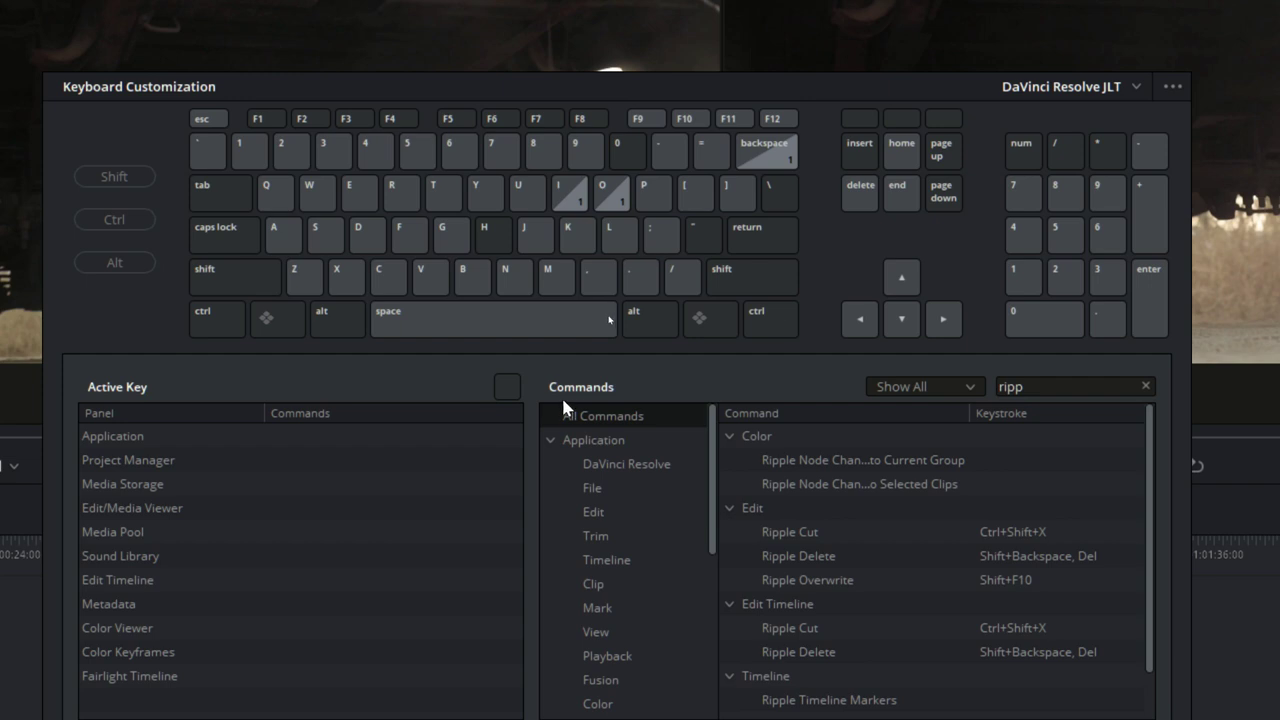
left_click(604, 463)
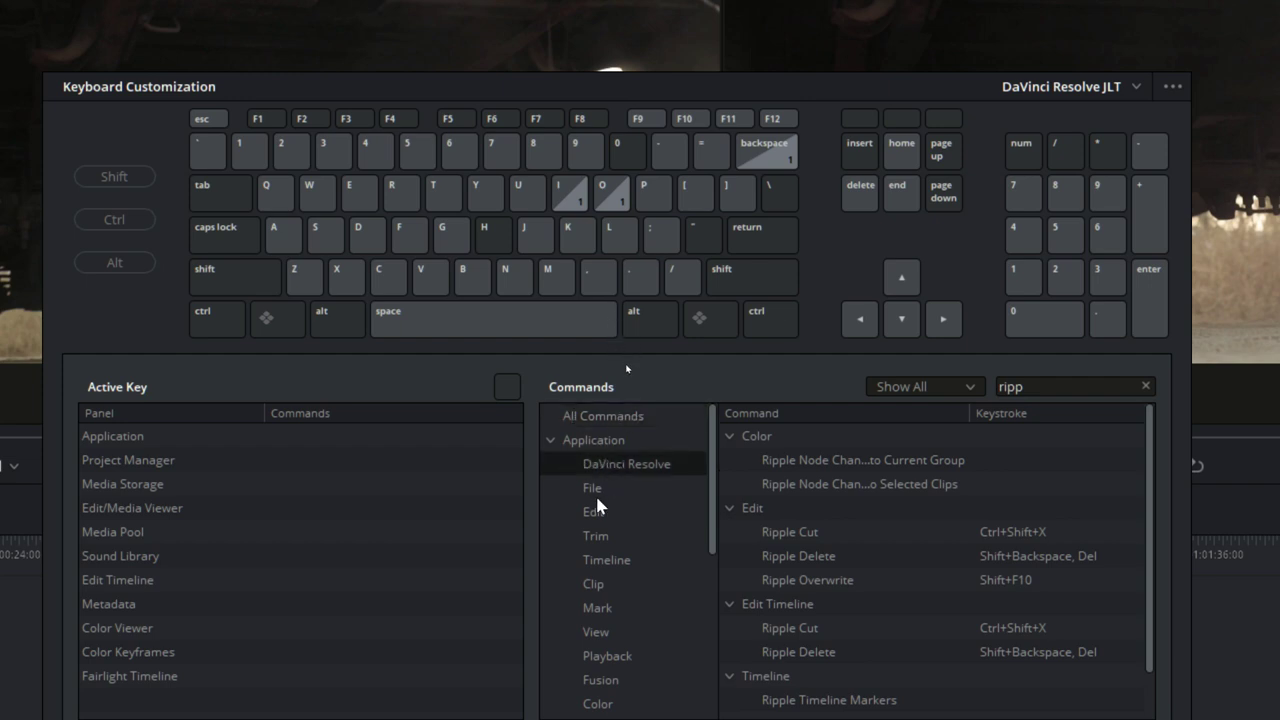
Check ripple commands under File and Edit, clear the search, and select Cut Tail.
left_click(593, 489)
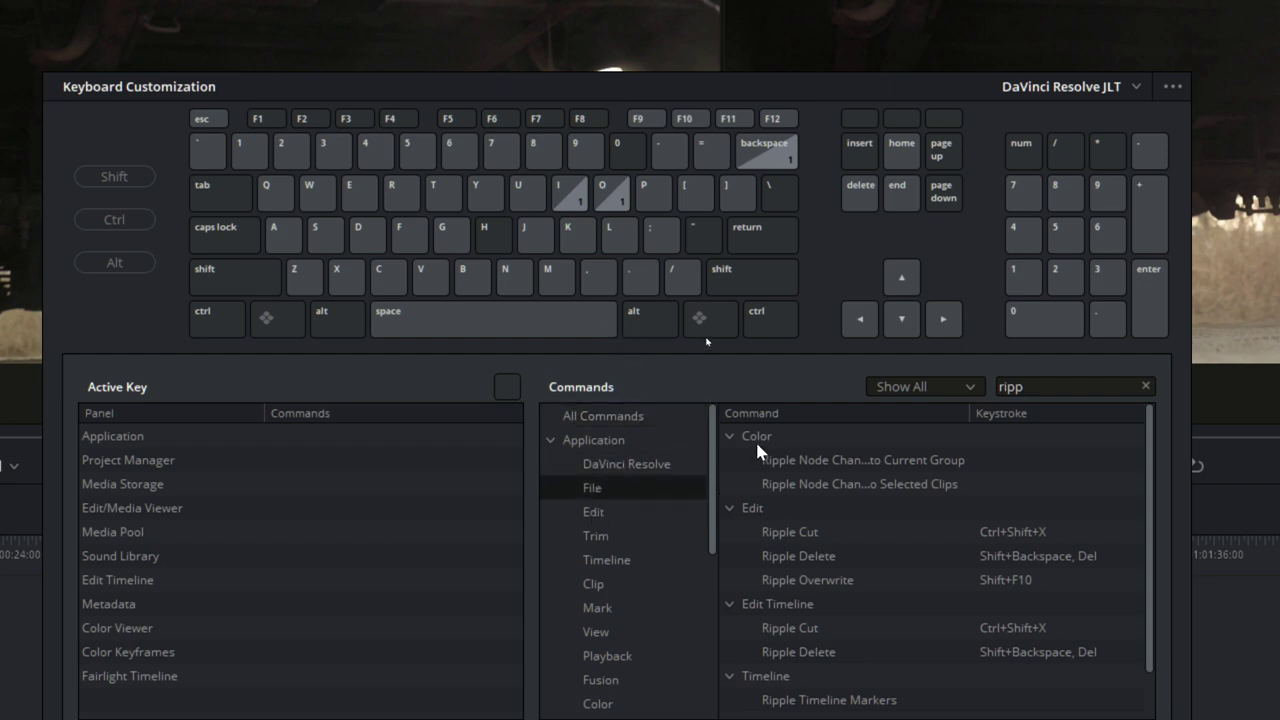
left_click(591, 512)
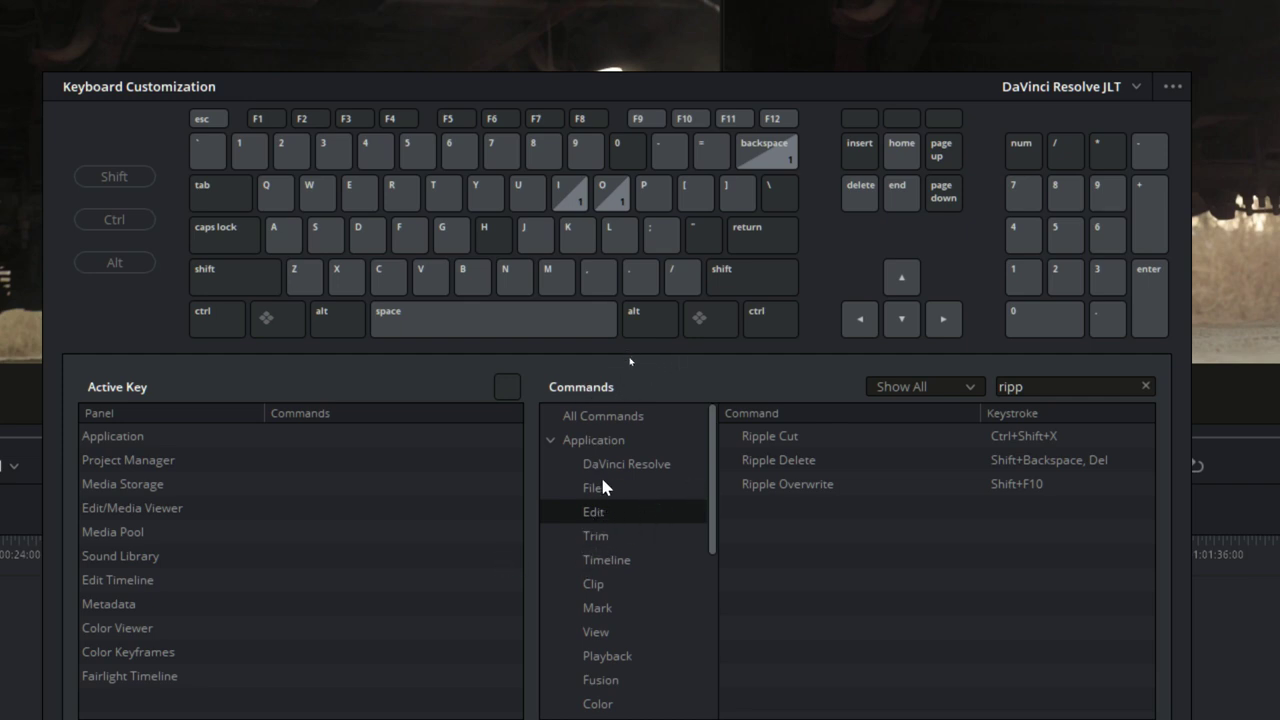
left_click(603, 487)
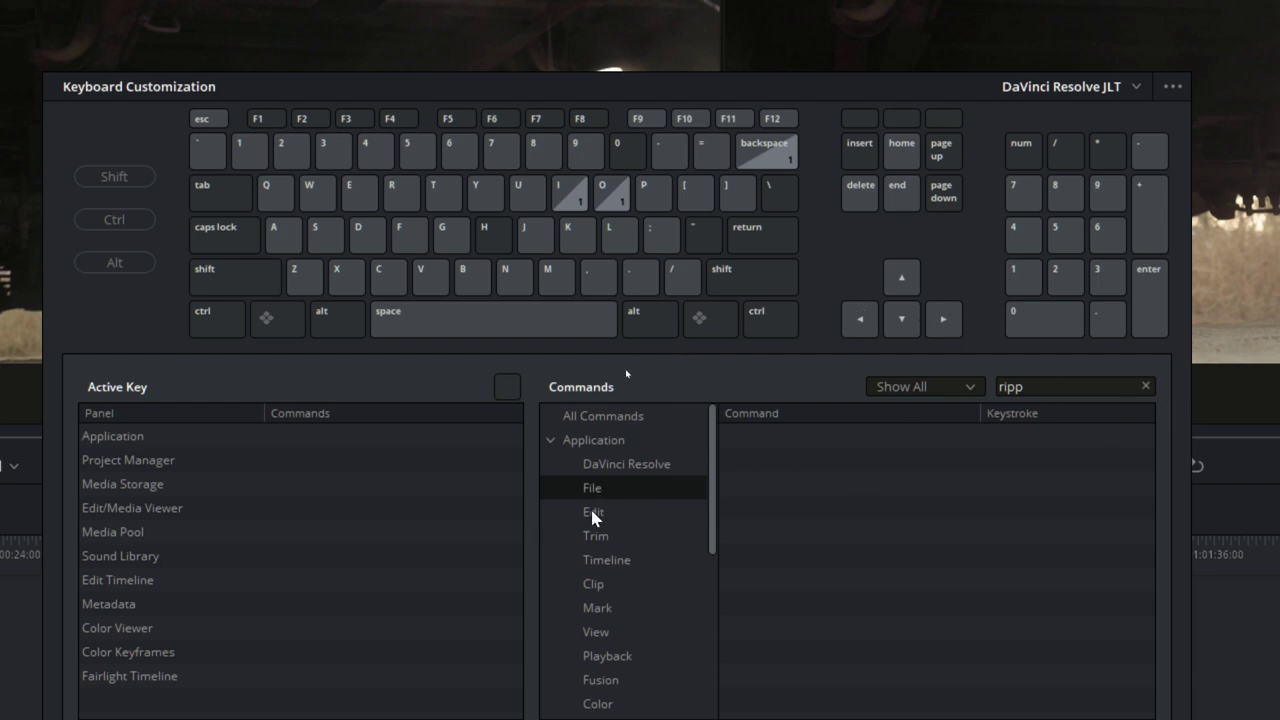
left_click(593, 511)
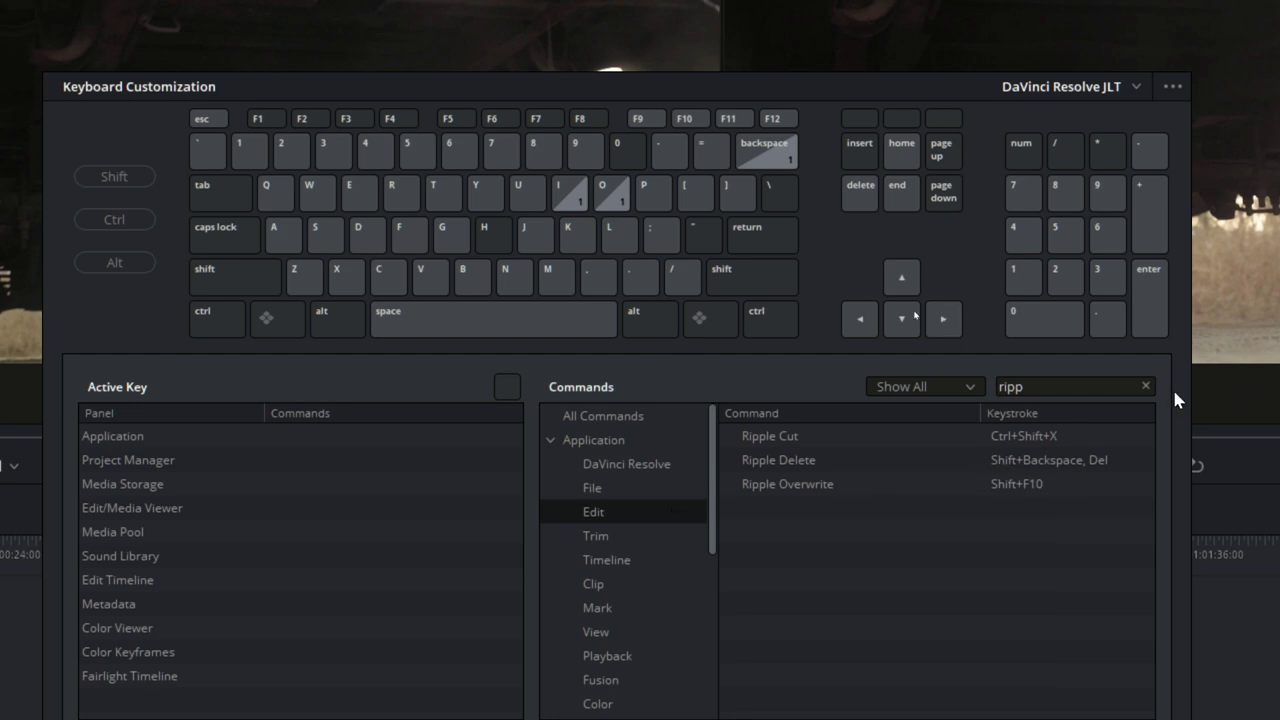
left_click(1145, 386)
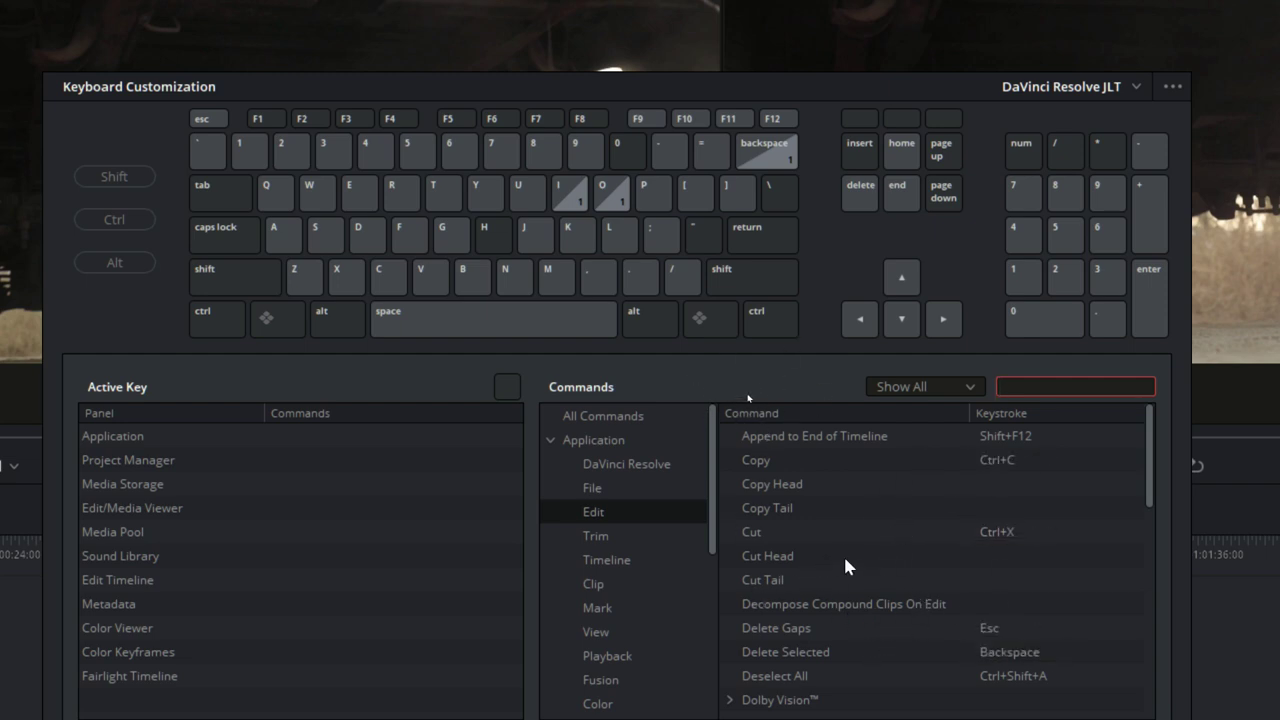
left_click(780, 578)
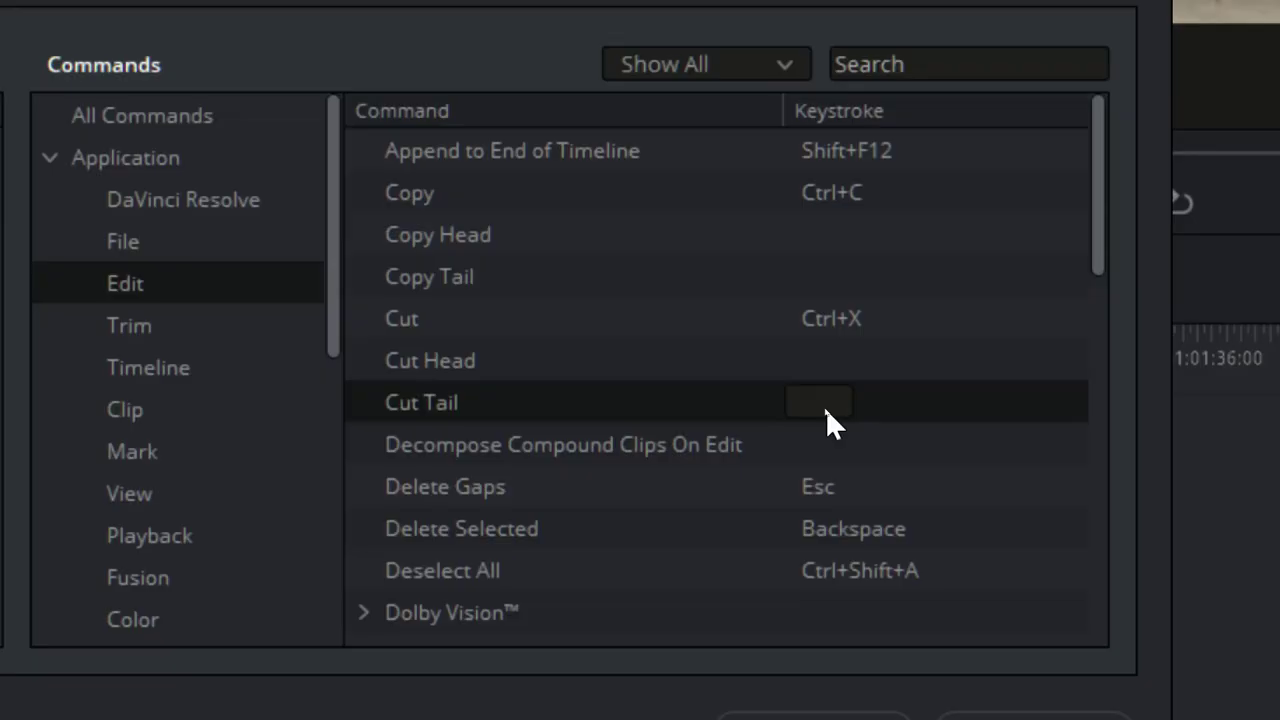
Assign Ctrl+Shift+] to Cut Tail and check the JLT preset now shows as modified.
left_click(812, 405)
key("ctrl+shift+bracketright")
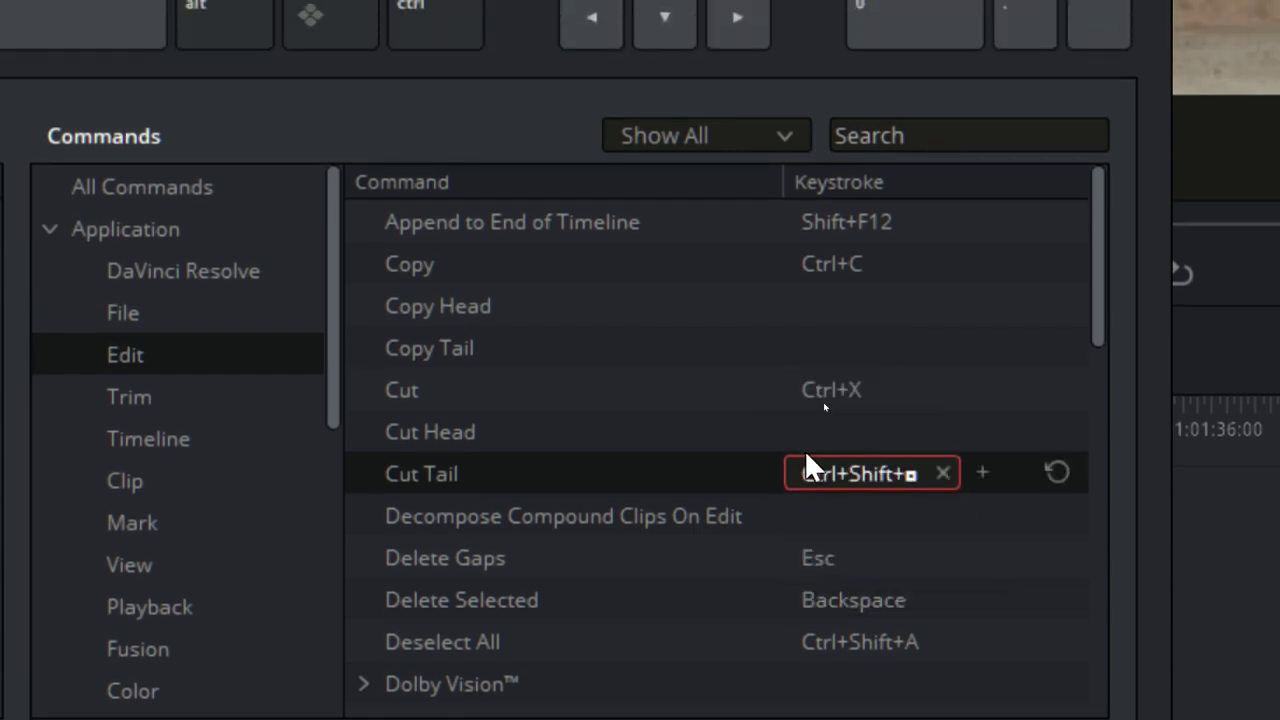
left_click(985, 545)
left_click(851, 477)
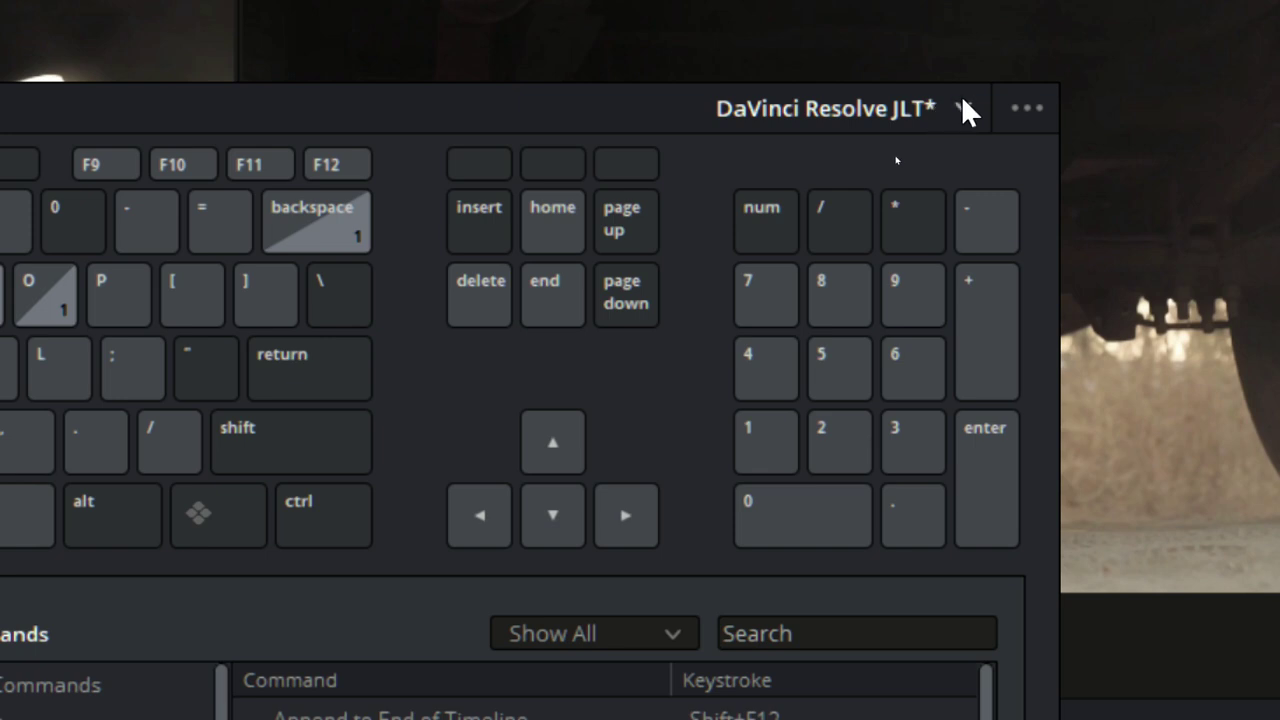
left_click(963, 106)
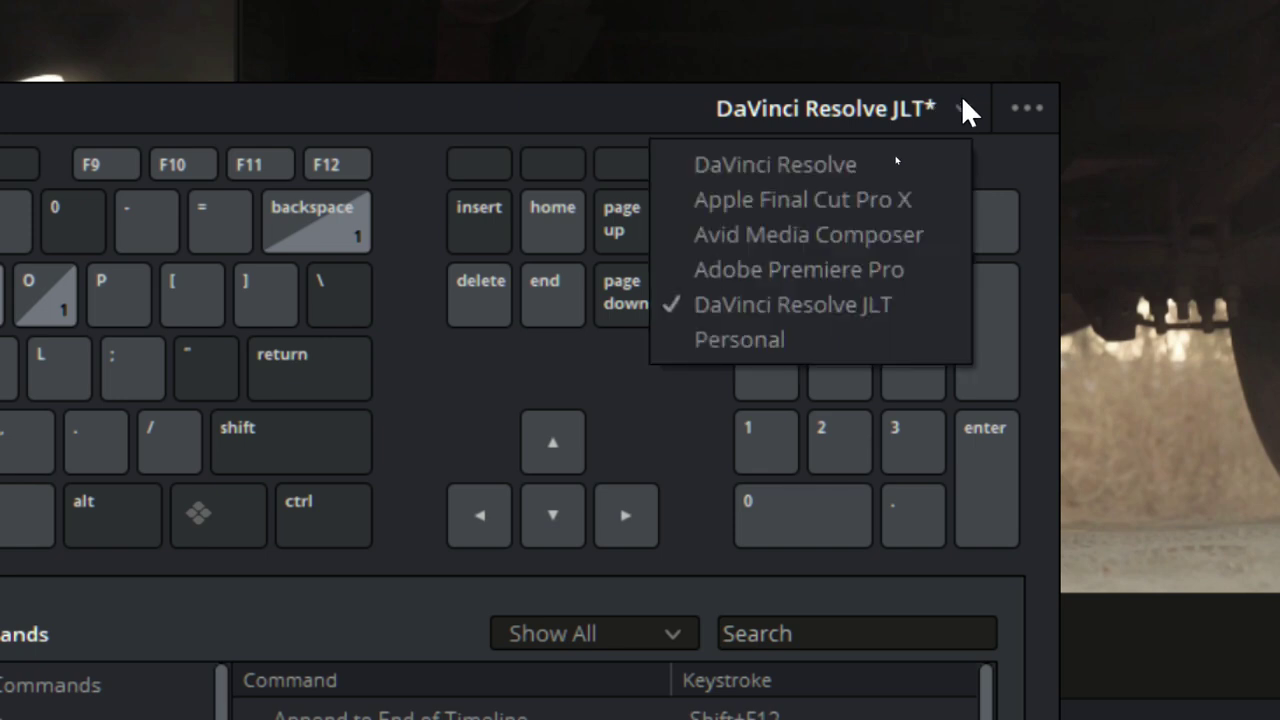
Look over the preset options, including Export and Delete Preset, then choose to save a new preset.
left_click(1037, 108)
left_click(1037, 108)
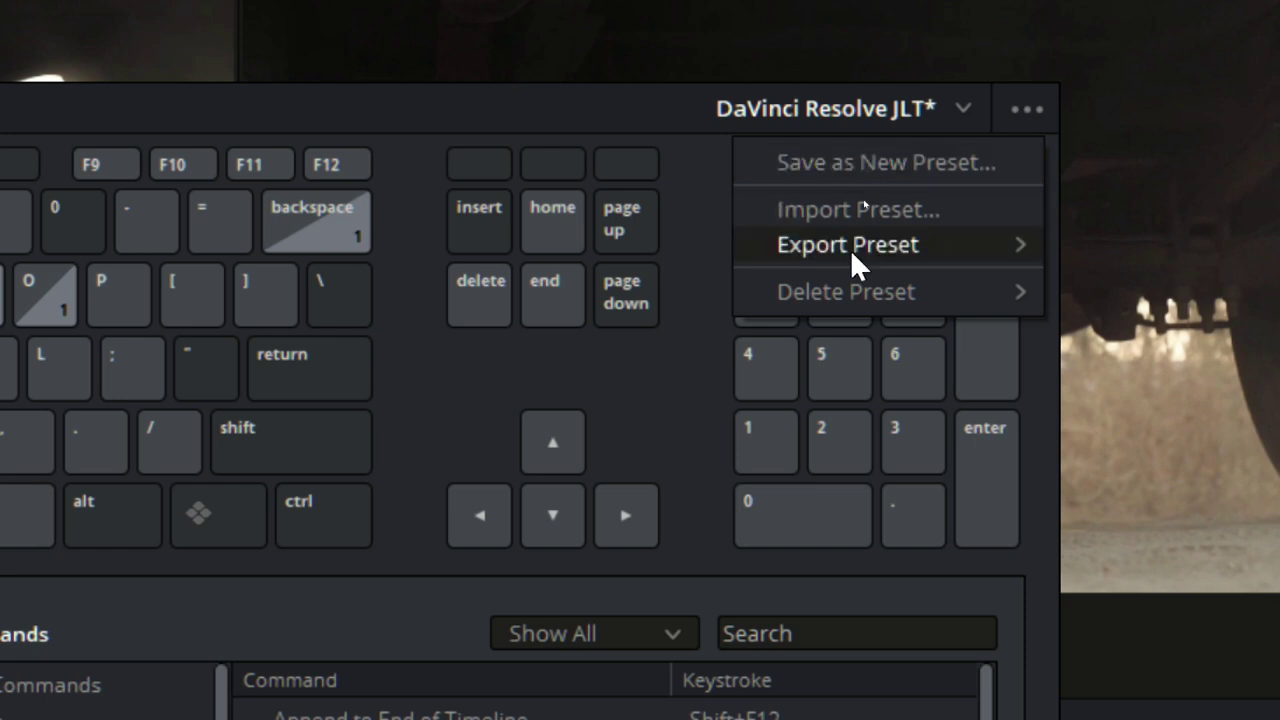
mouse_move(850, 250)
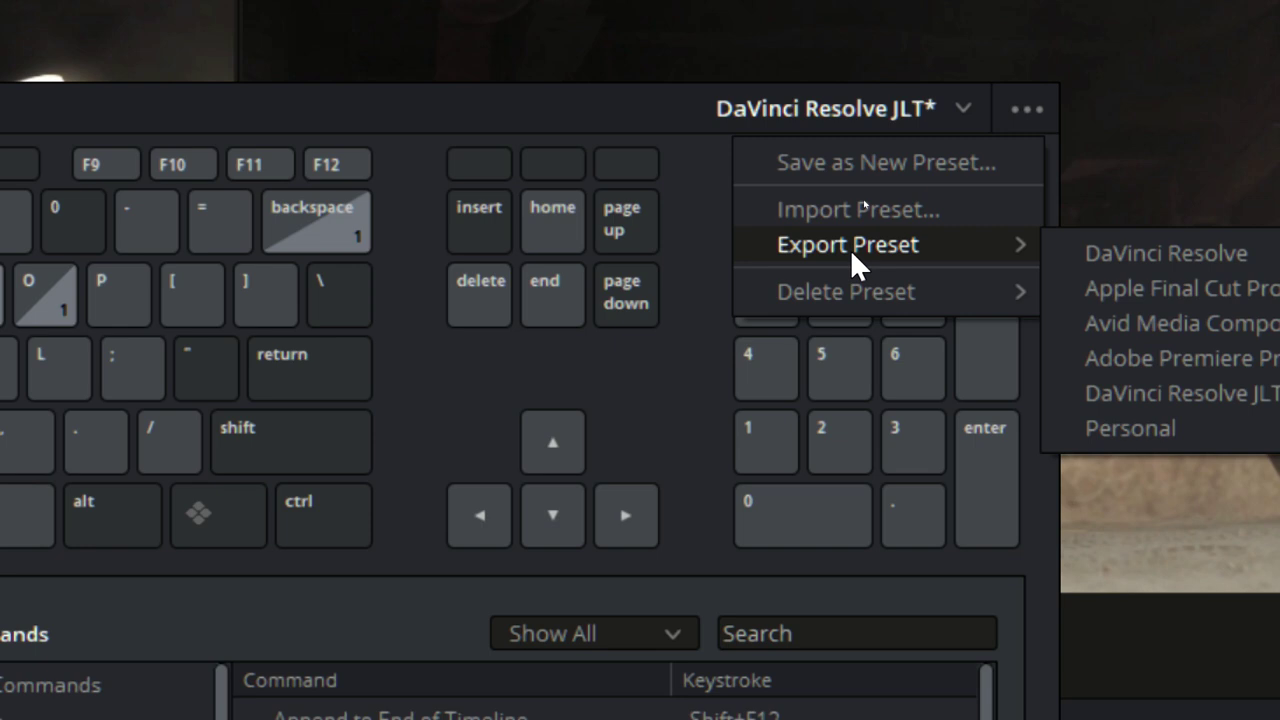
mouse_move(866, 290)
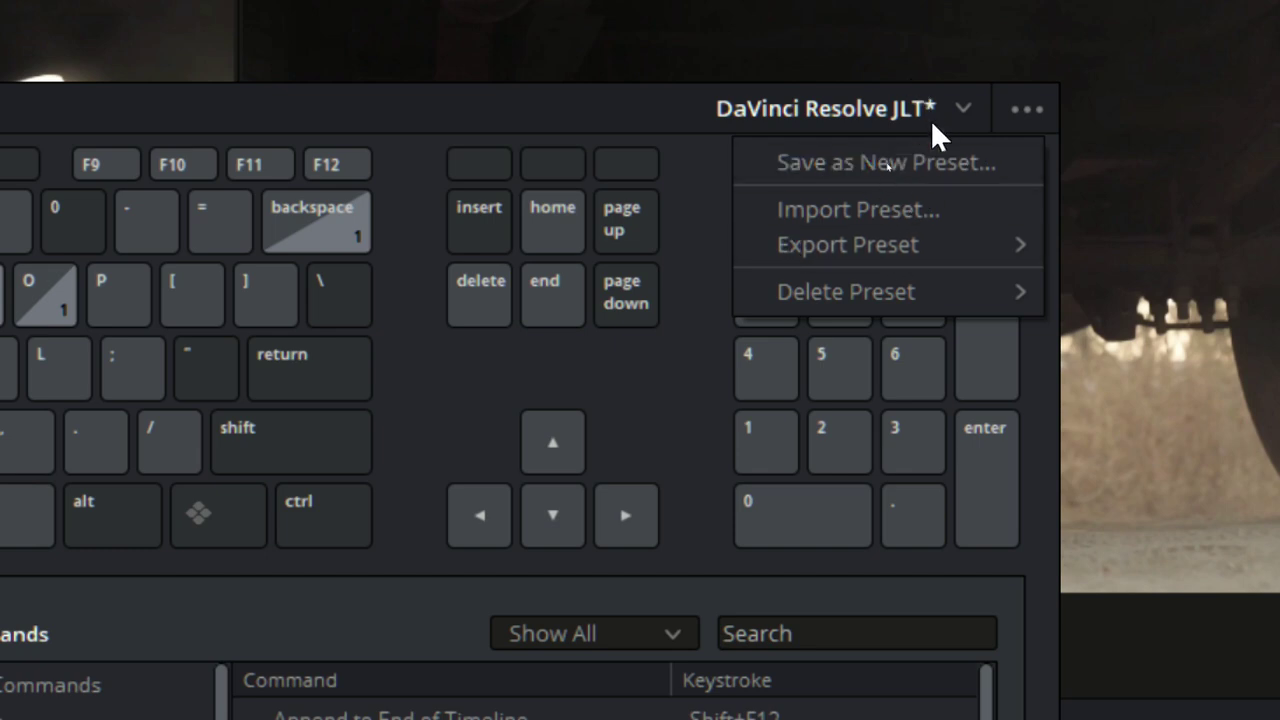
mouse_move(928, 295)
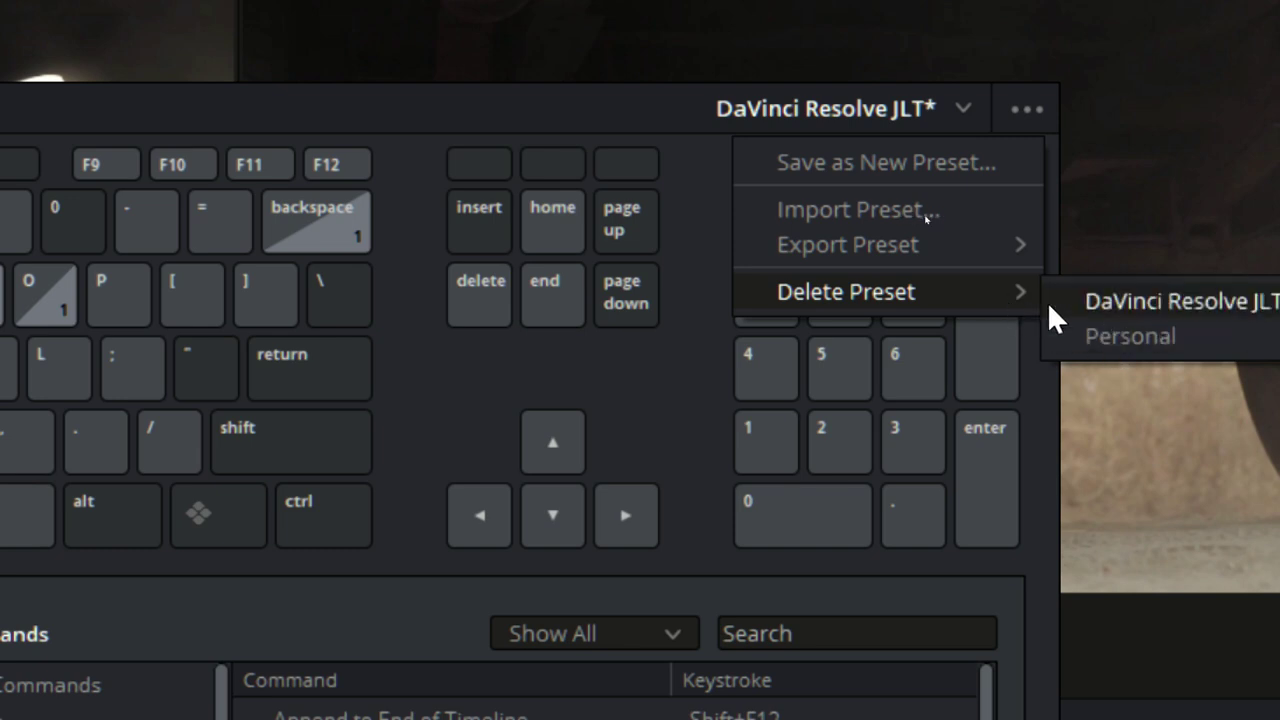
left_click(876, 160)
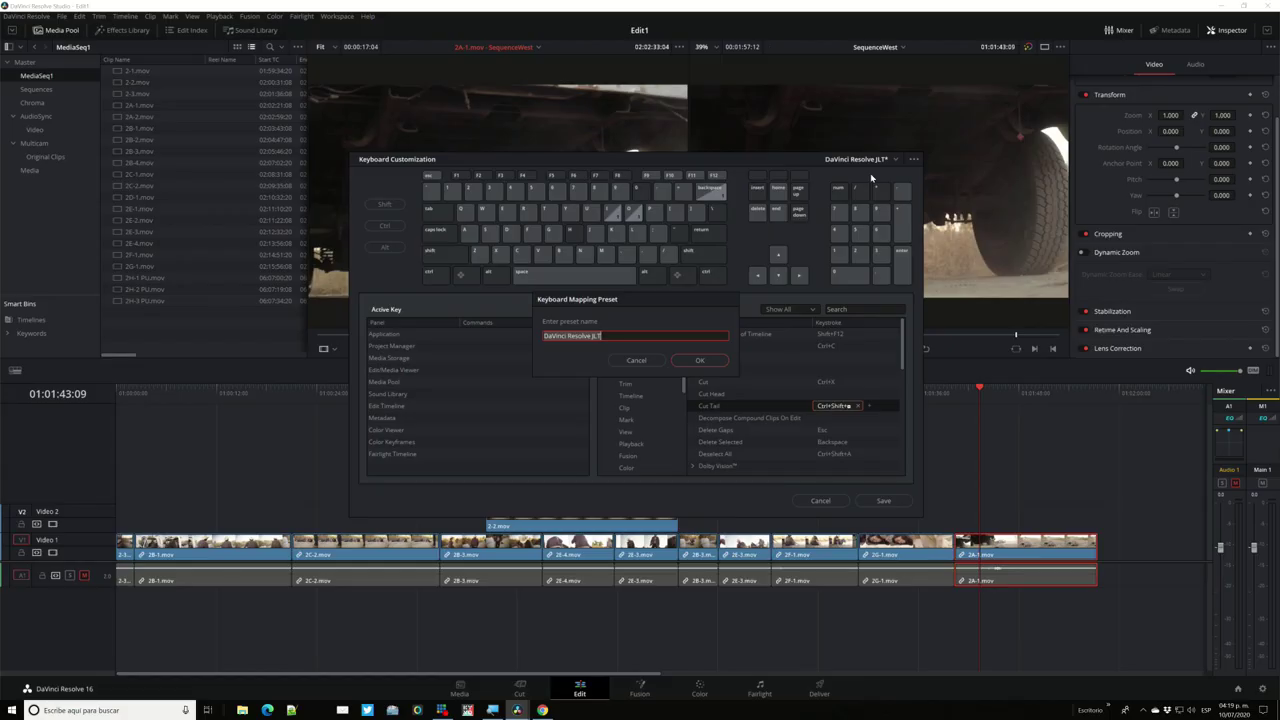
Append 2 to the preset name to save the keyboard mapping as 'DaVinci Resolve JLT2'.
left_click(605, 336)
type("2")
left_click(690, 362)
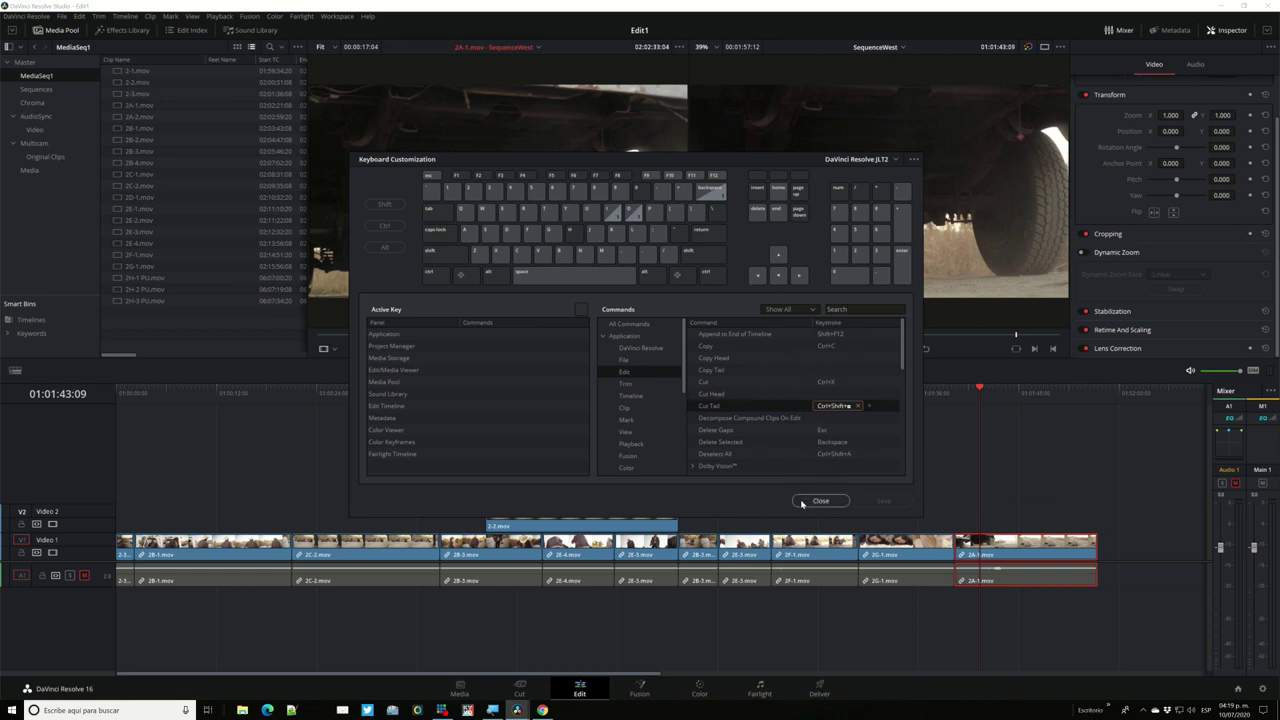
Switch the keyboard preset to Adobe Premiere Pro, then back to DaVinci Resolve JLT.
left_click(896, 161)
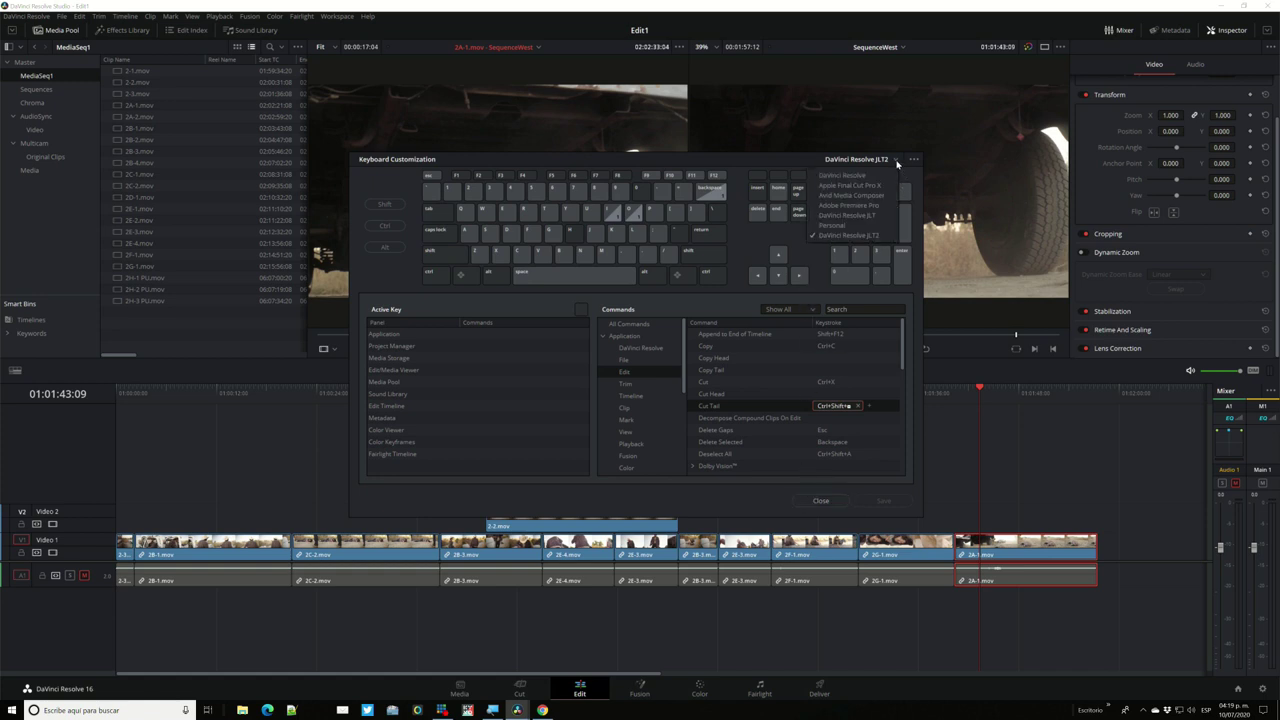
left_click(866, 207)
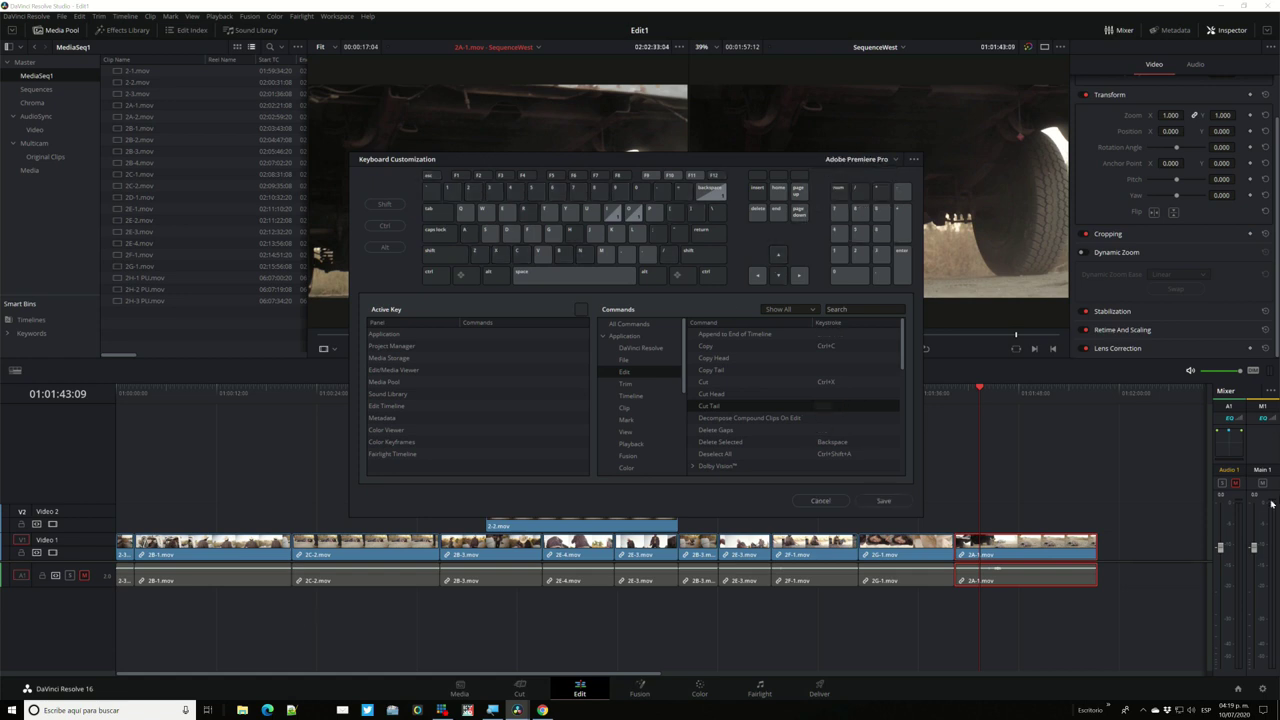
left_click(895, 162)
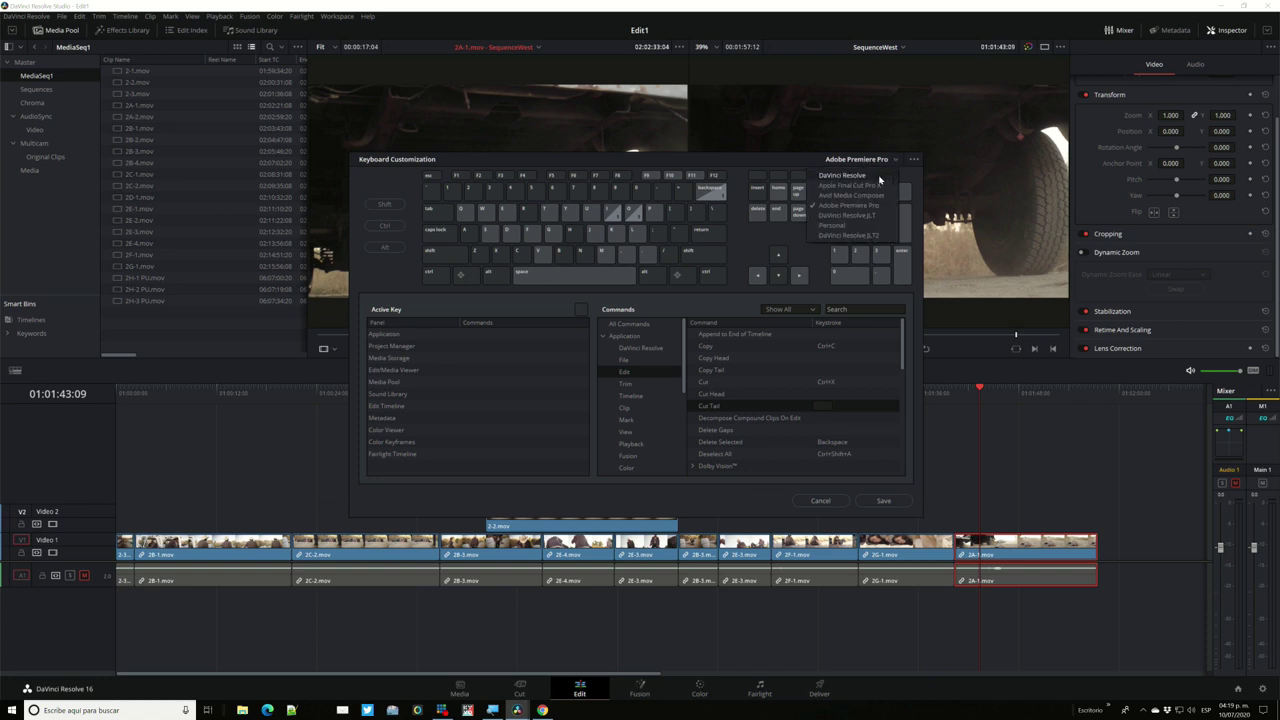
left_click(872, 218)
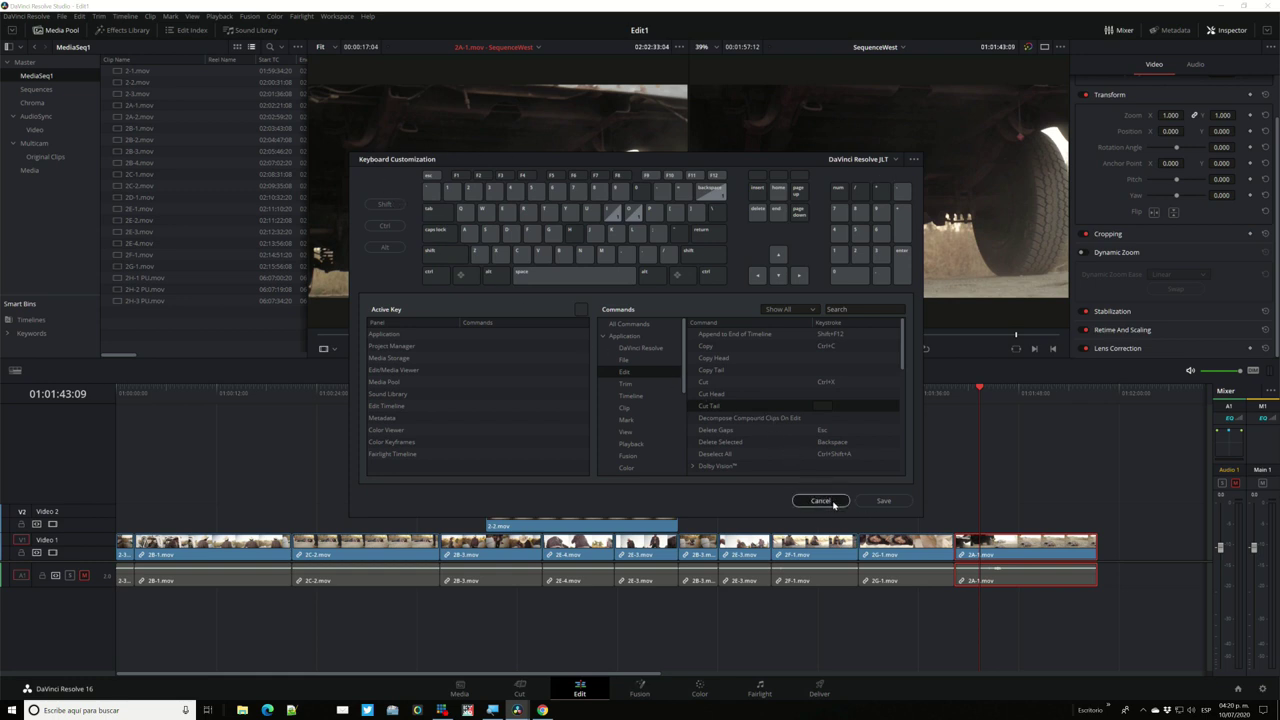
Cancel keyboard customization, discard the unsaved changes, and switch to the Media page.
left_click(833, 503)
left_click(723, 400)
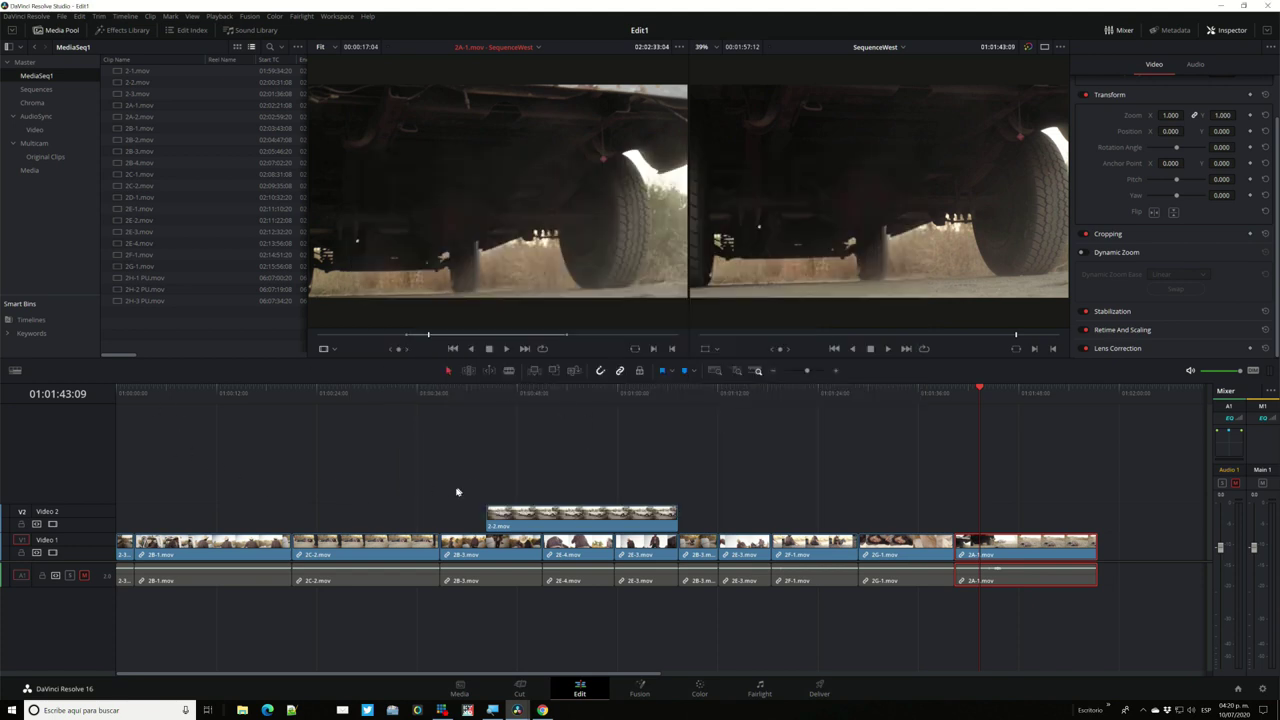
left_click(459, 688)
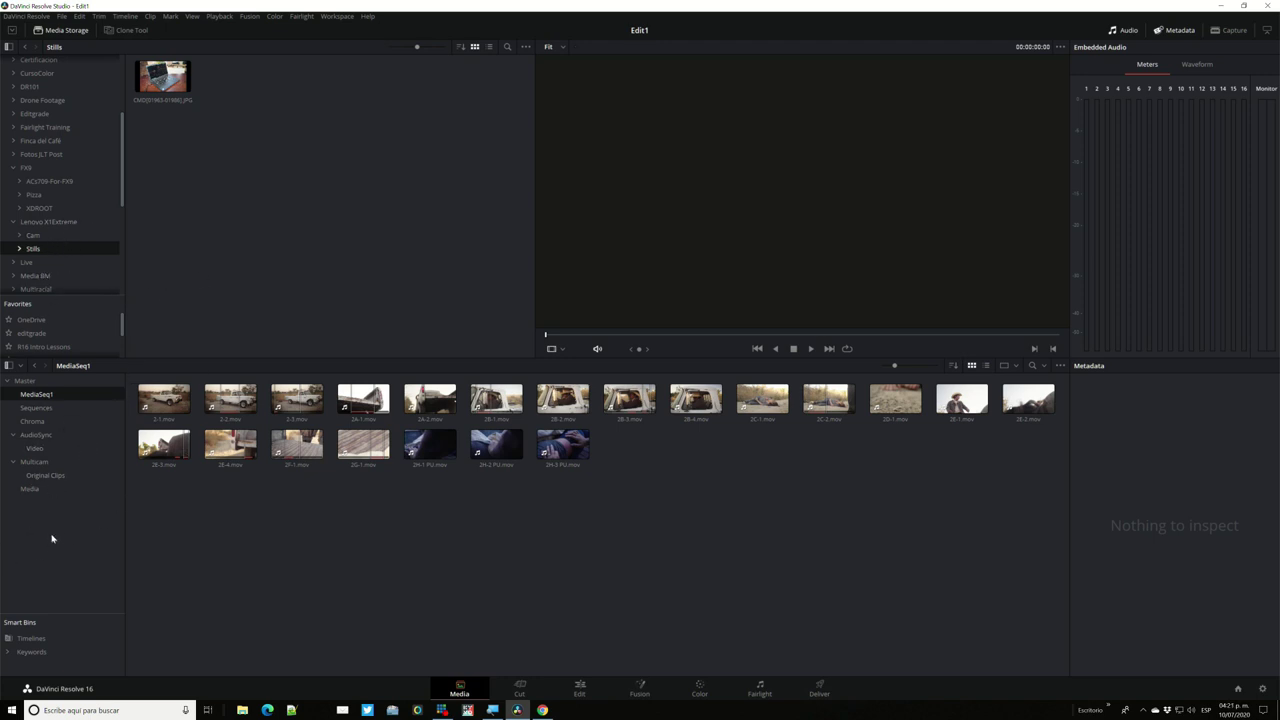
Add a Media Pool bin named Fotos and open Lenovo X1Extreme > Stills in Media Storage.
right_click(39, 525)
left_click(63, 531)
type("Foto")
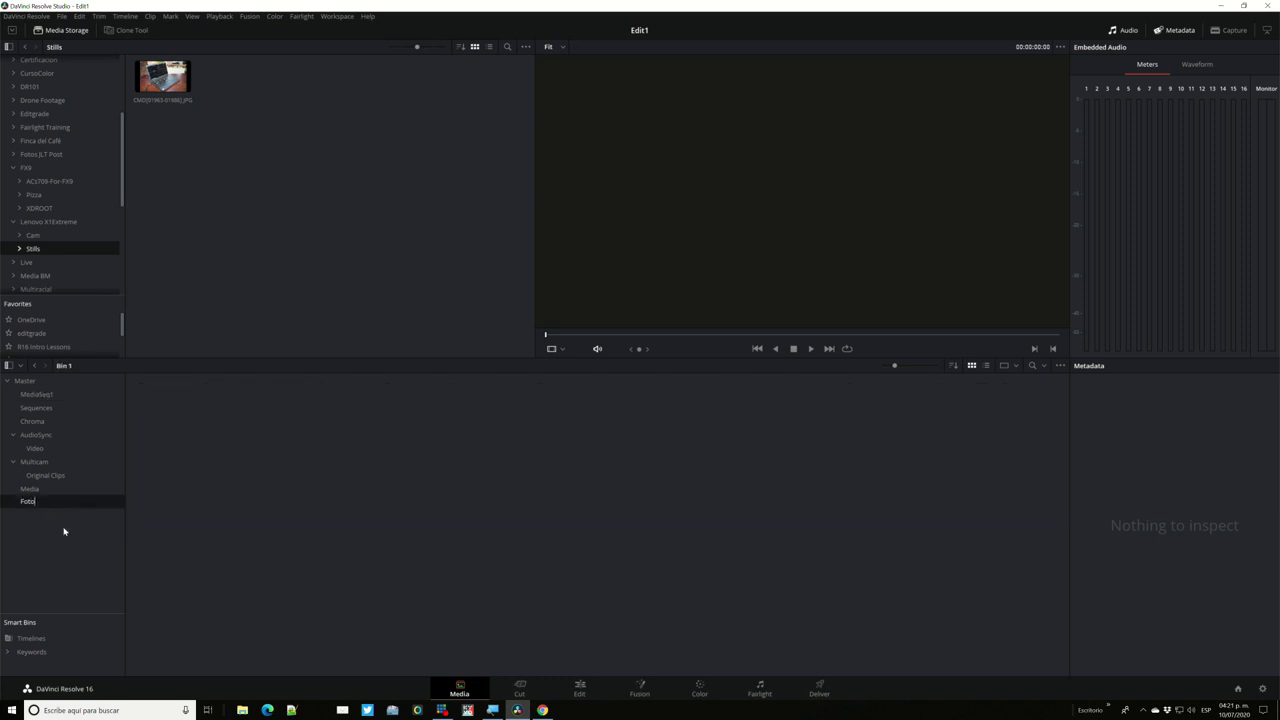
type("s")
key("Return")
left_click(46, 225)
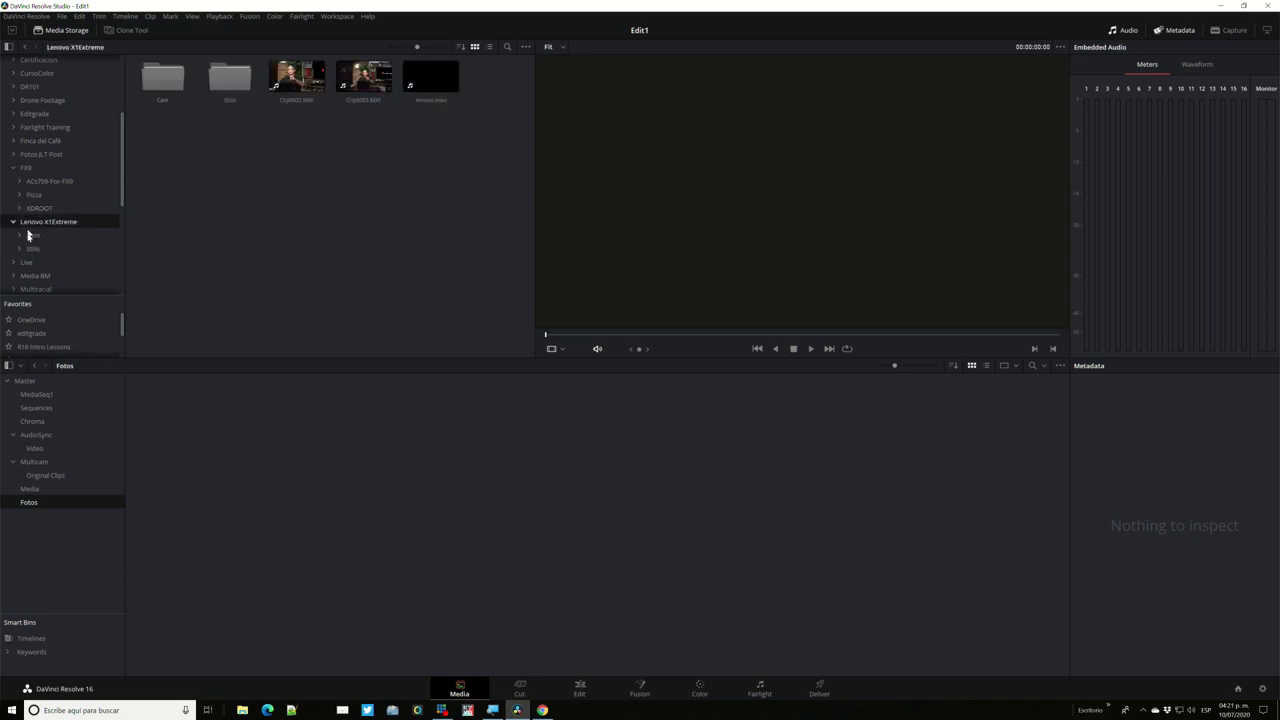
left_click(33, 248)
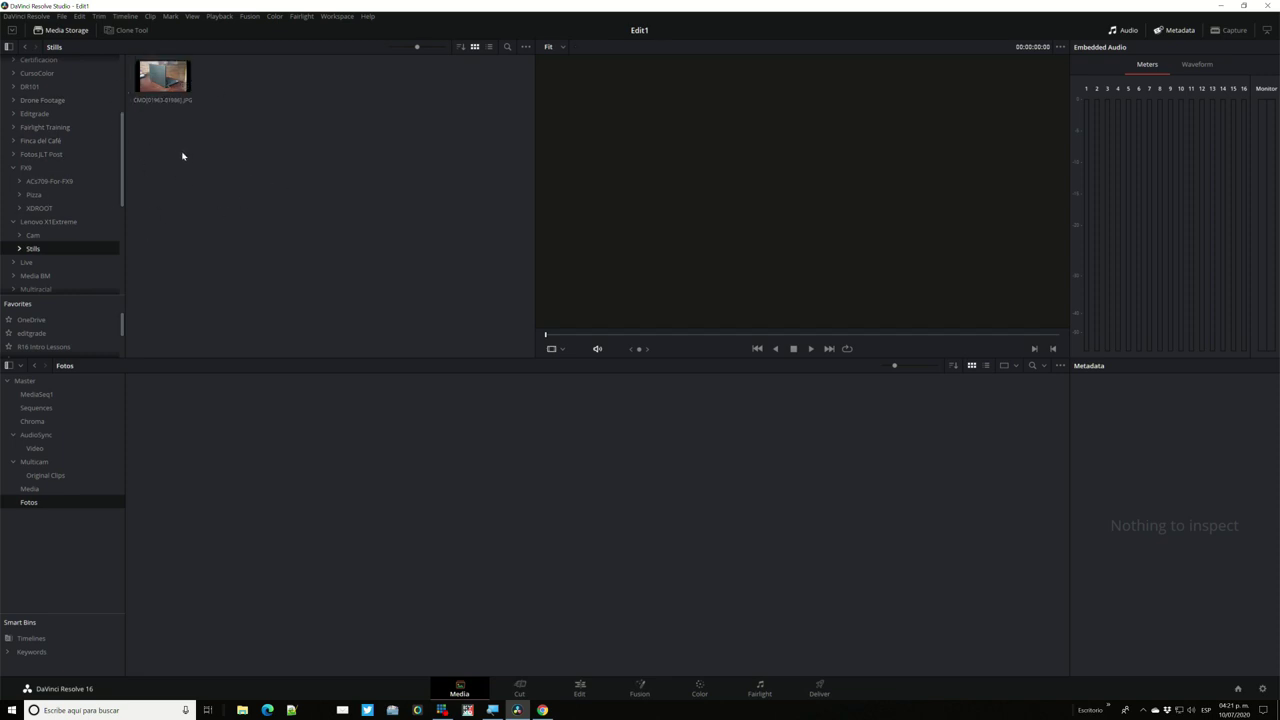
left_click(160, 85)
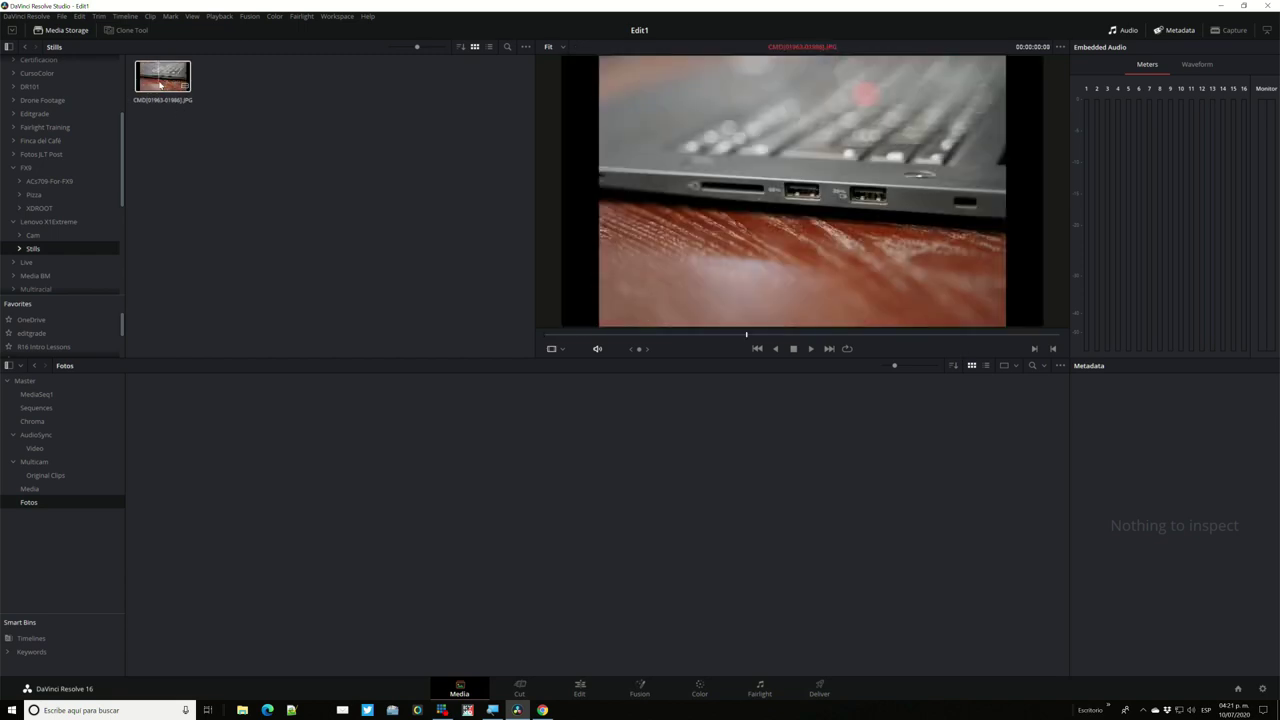
left_click(160, 85)
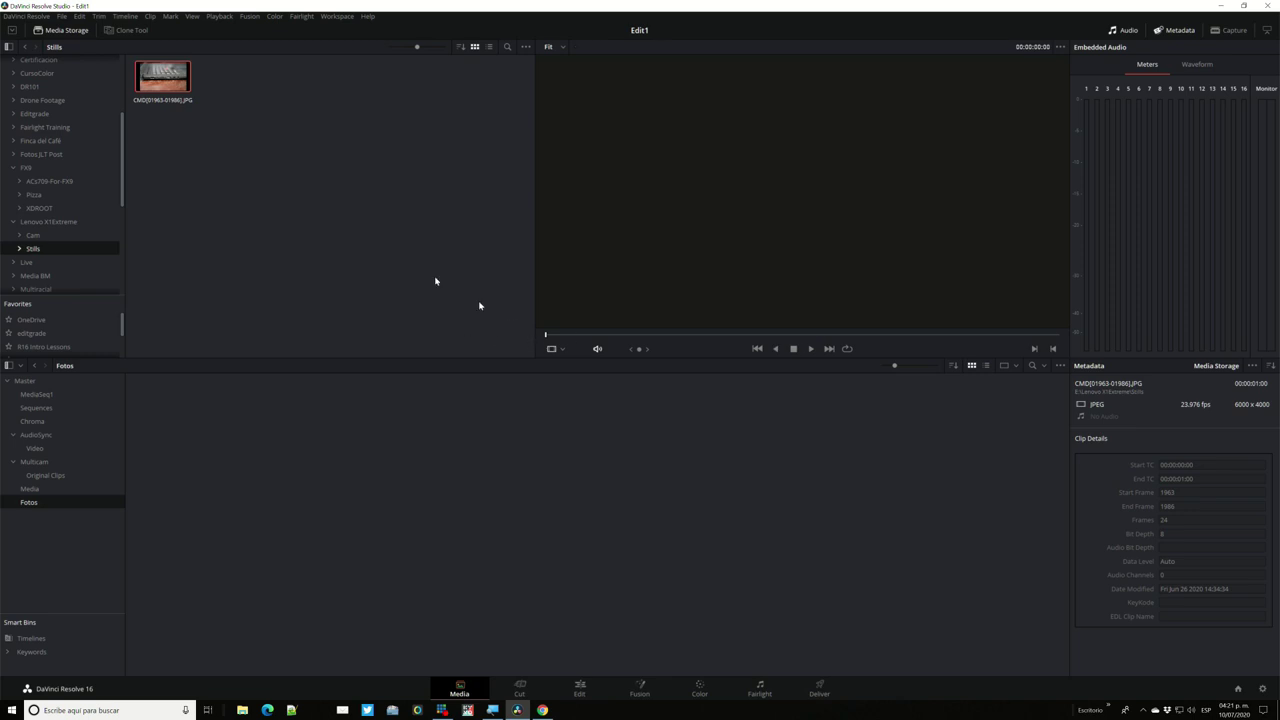
left_click_drag(153, 86, 220, 495)
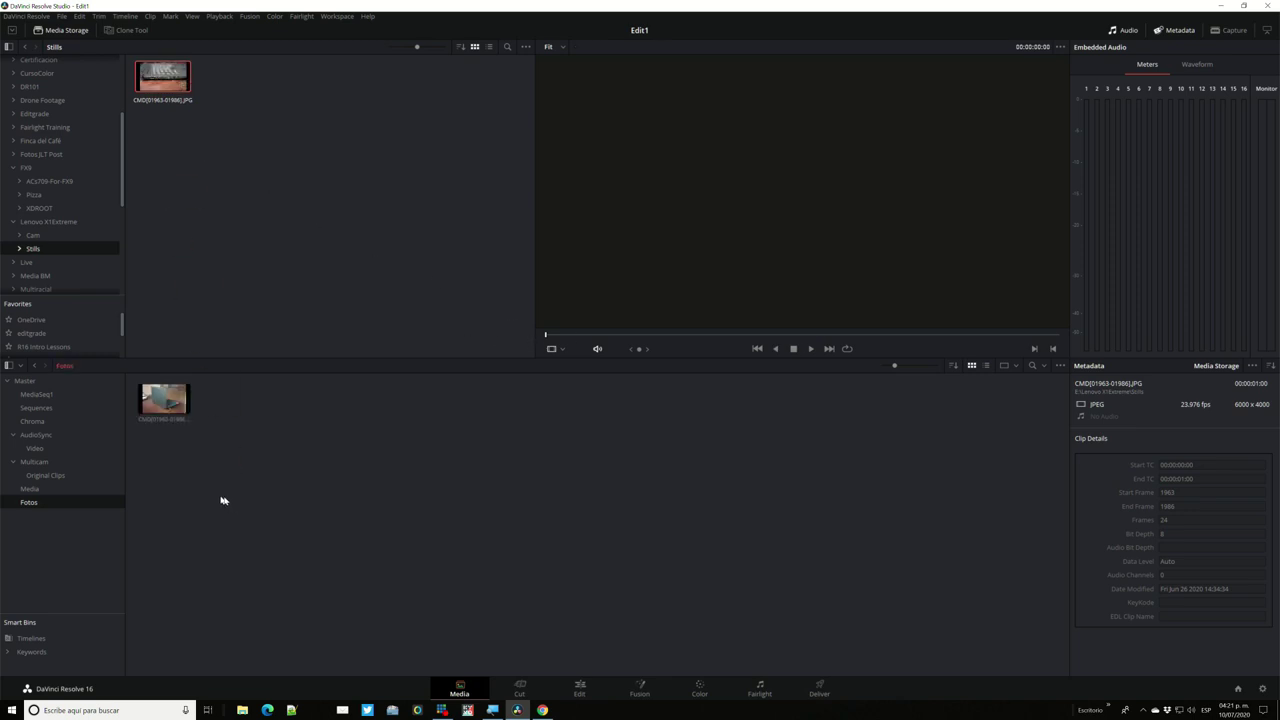
Play and scrub the still-sequence clip in the viewer, then reselect it in the Fotos bin.
left_click(176, 404)
key("space")
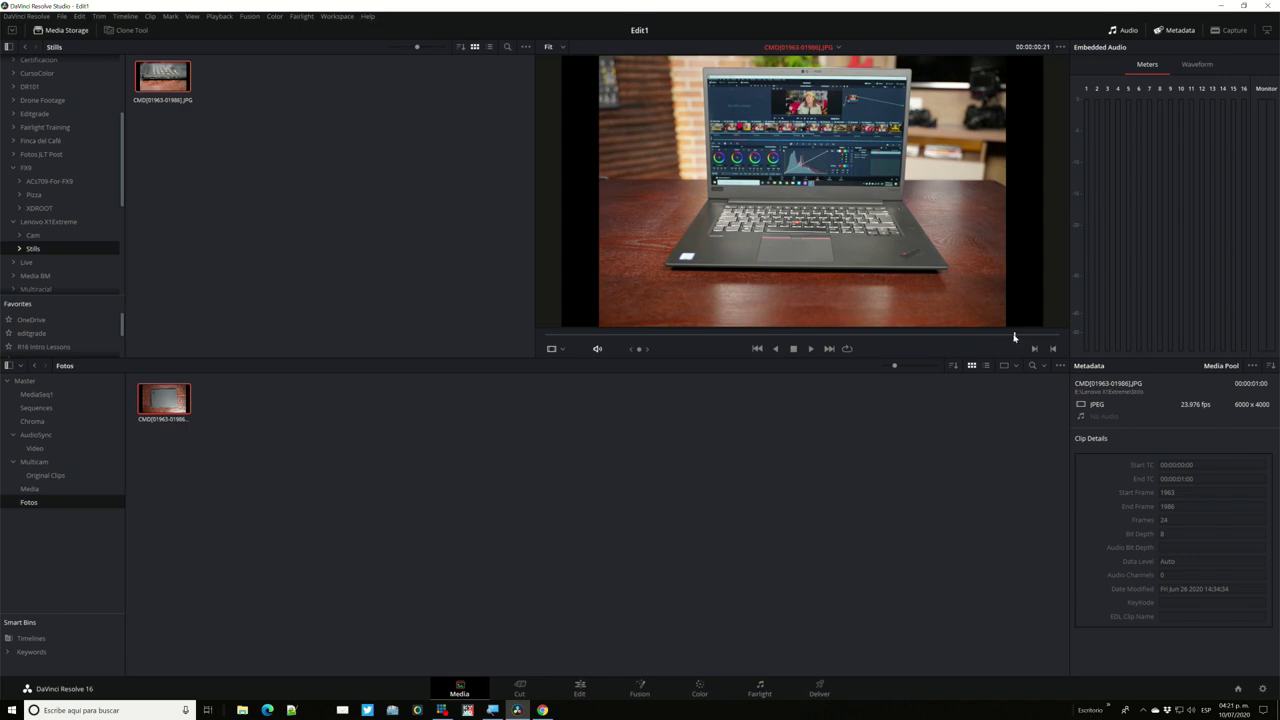
left_click_drag(1014, 338, 500, 350)
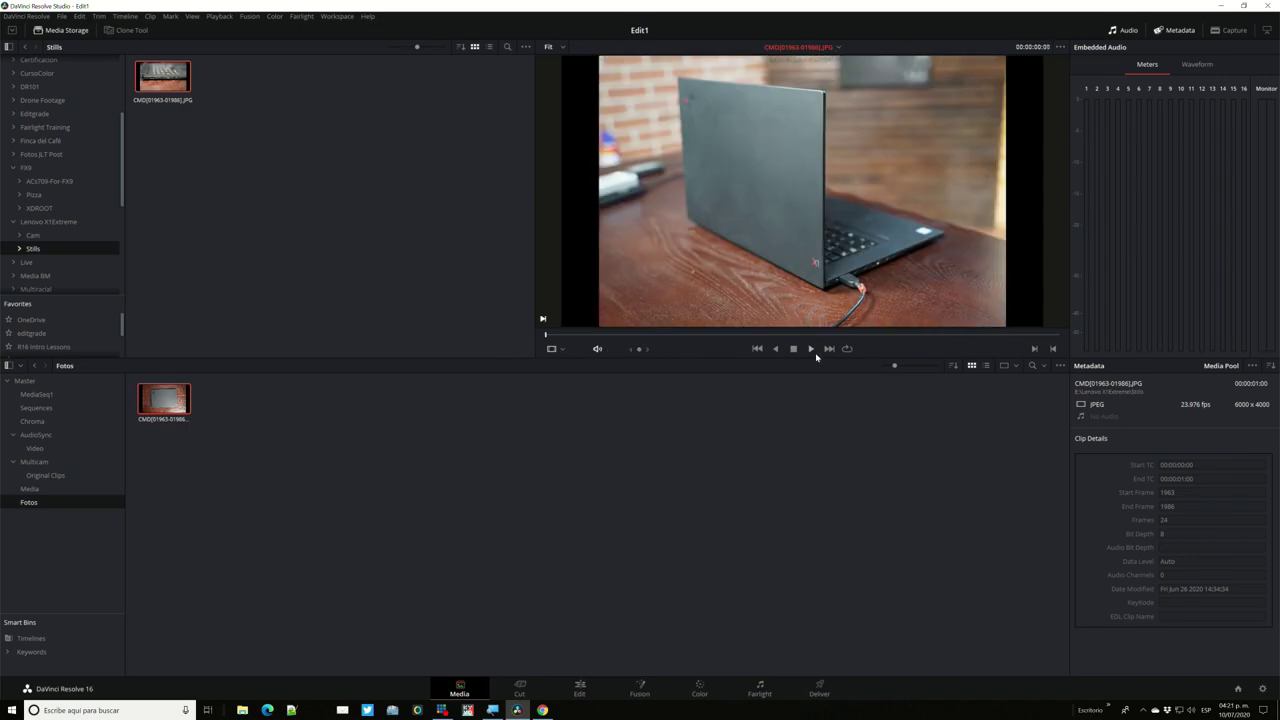
left_click(813, 351)
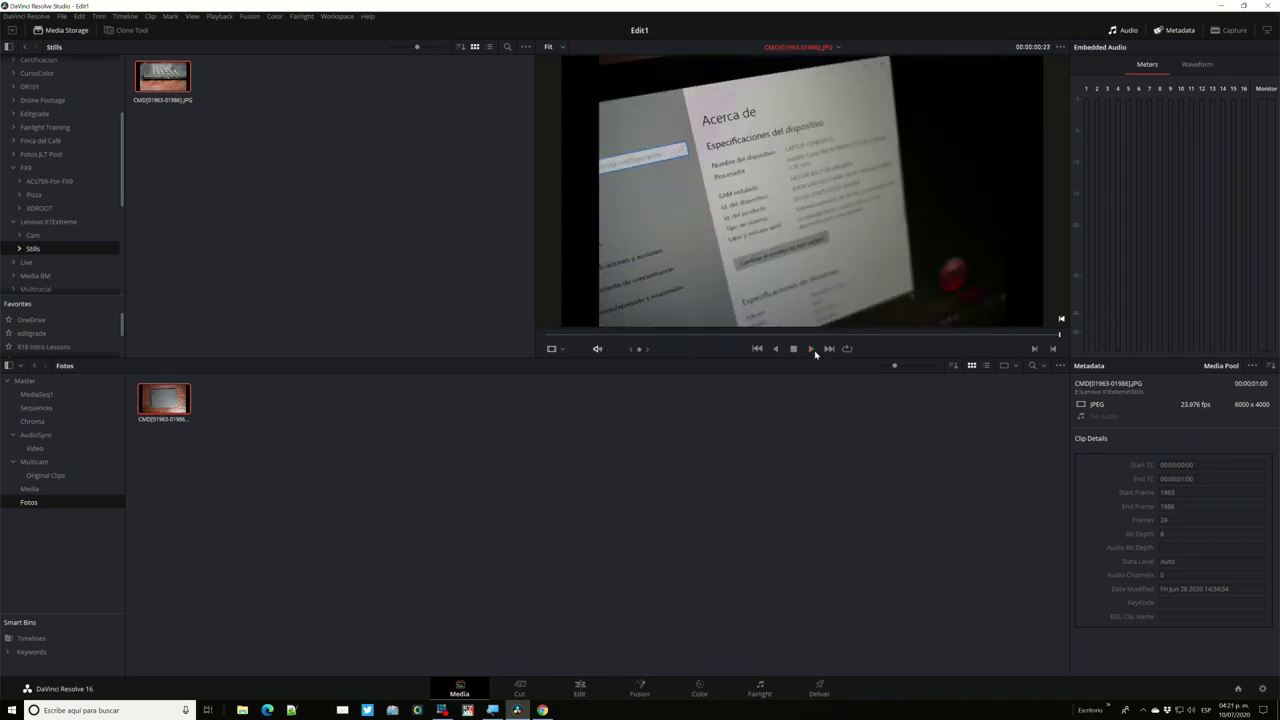
mouse_move(1047, 338)
left_mouse_down()
mouse_move(583, 348)
mouse_move(951, 310)
mouse_move(787, 331)
mouse_move(1062, 336)
left_mouse_up()
left_click_drag(1062, 336, 530, 350)
left_click(240, 462)
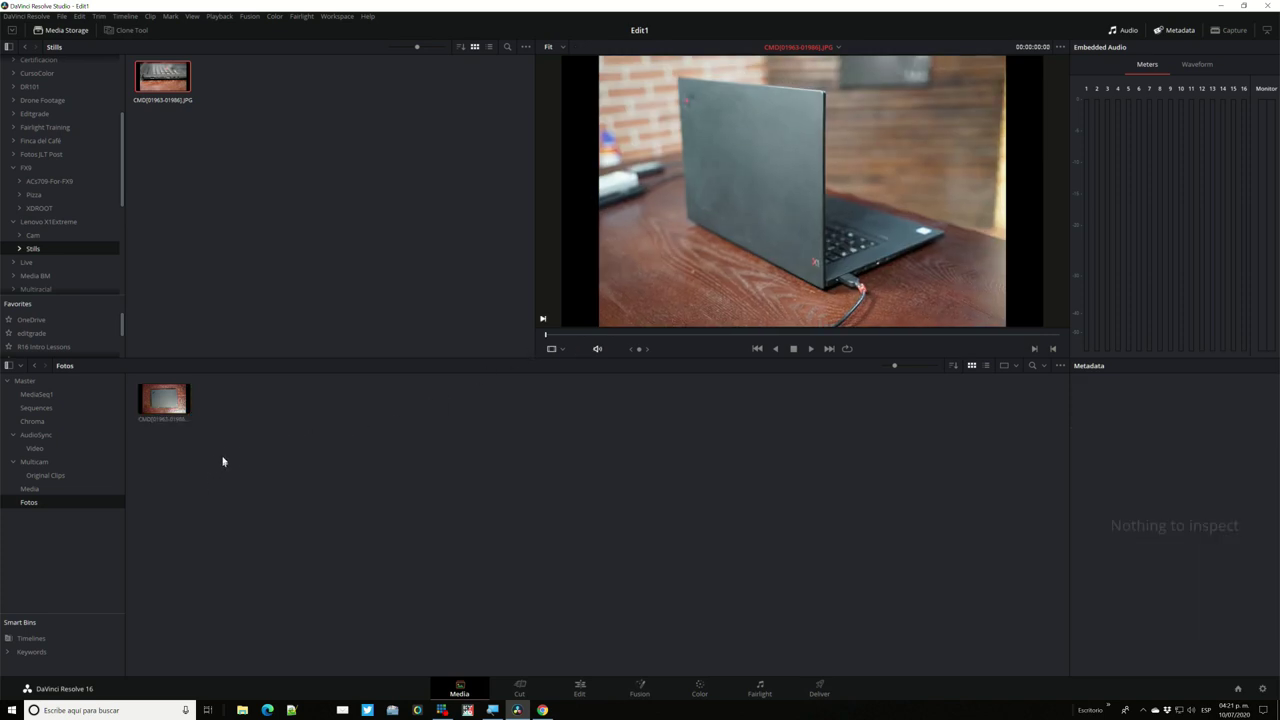
left_click_drag(233, 461, 161, 412)
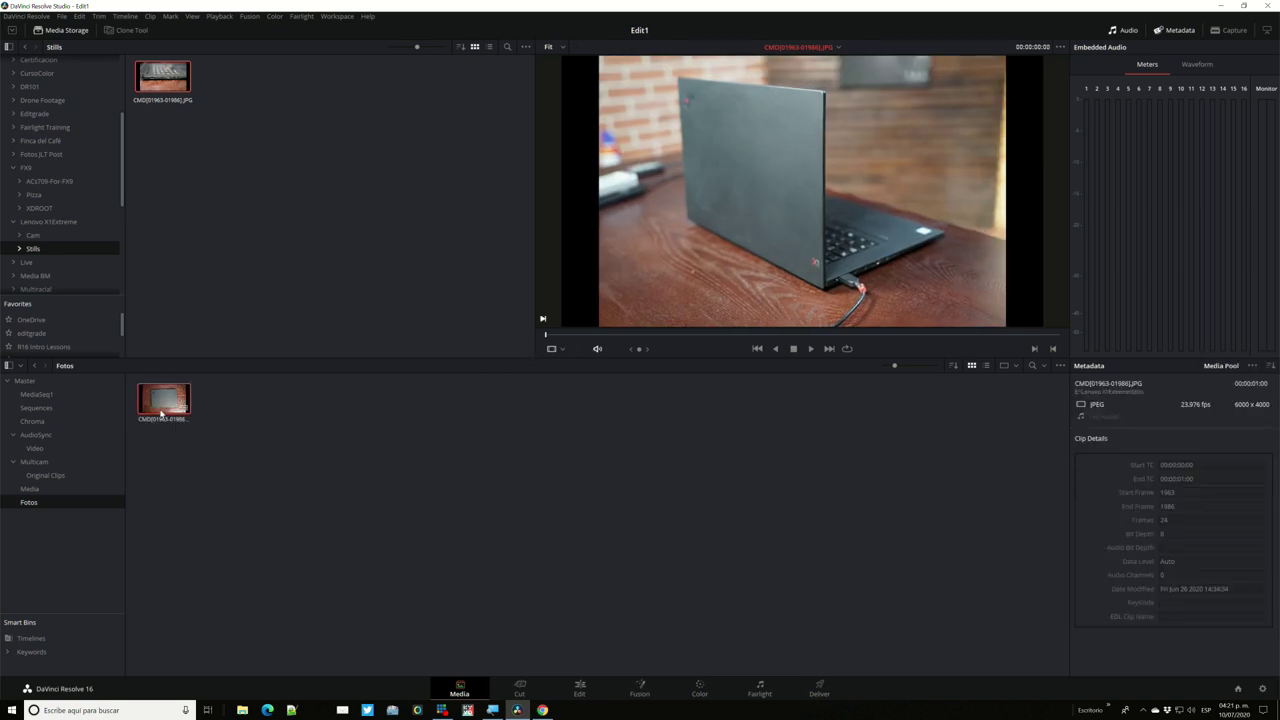
Remove the sequence clip from Fotos and enable Show Individual Frames in Media Storage.
key("Delete")
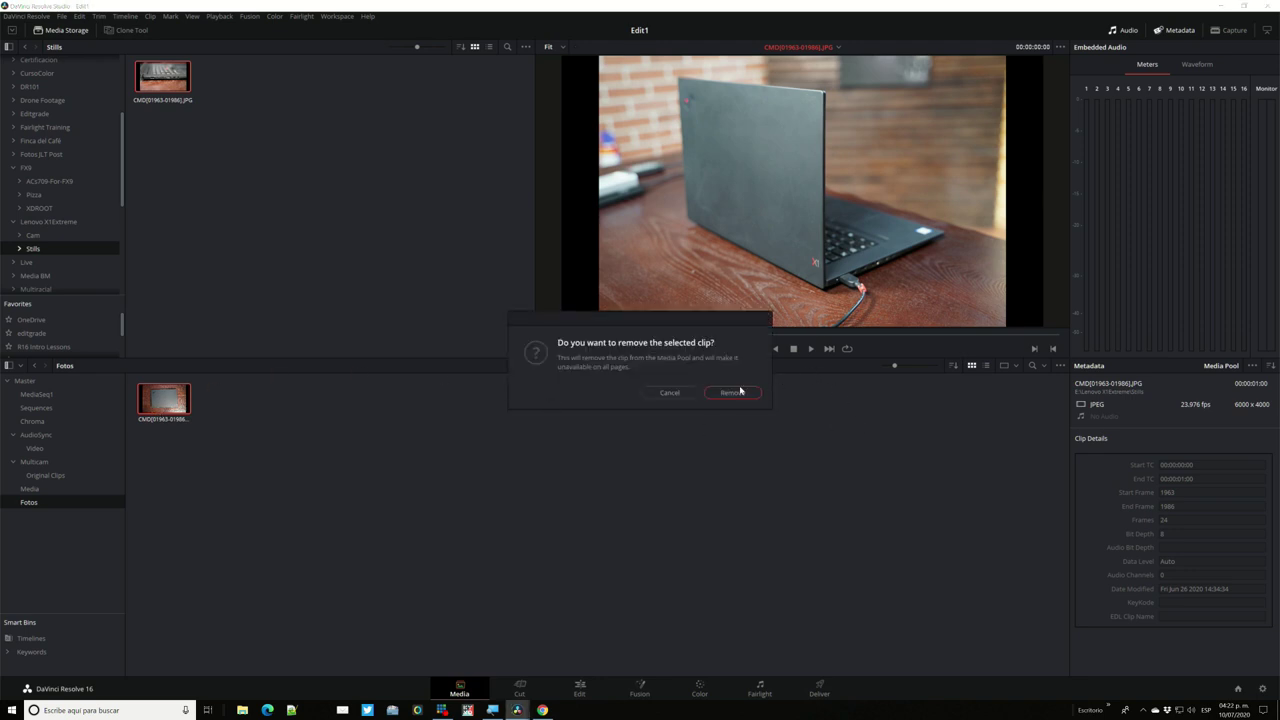
left_click(740, 392)
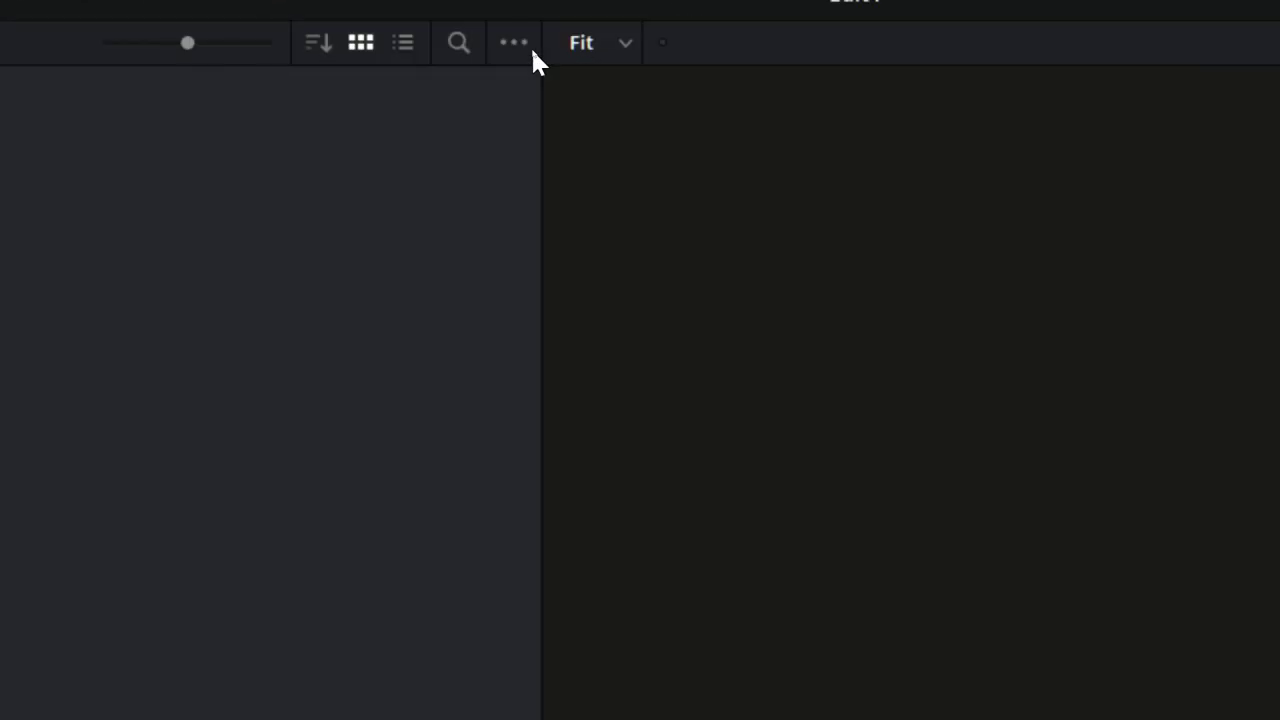
left_click(526, 47)
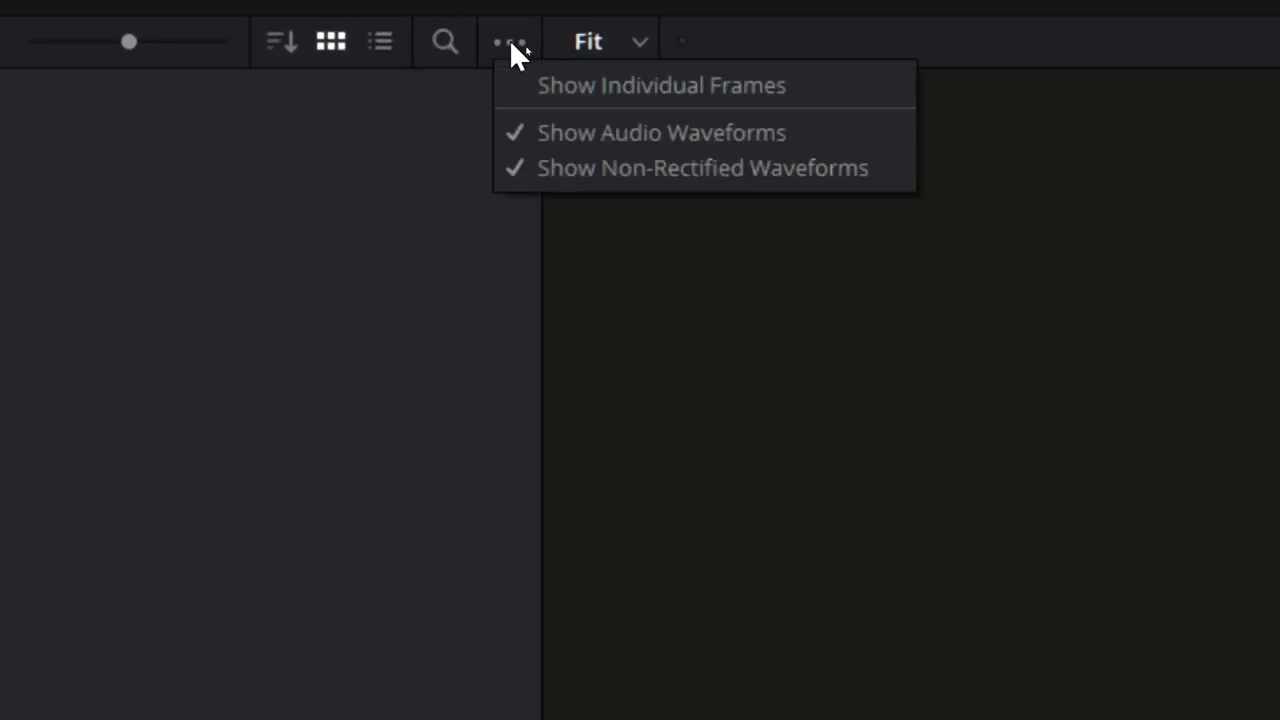
left_click(547, 95)
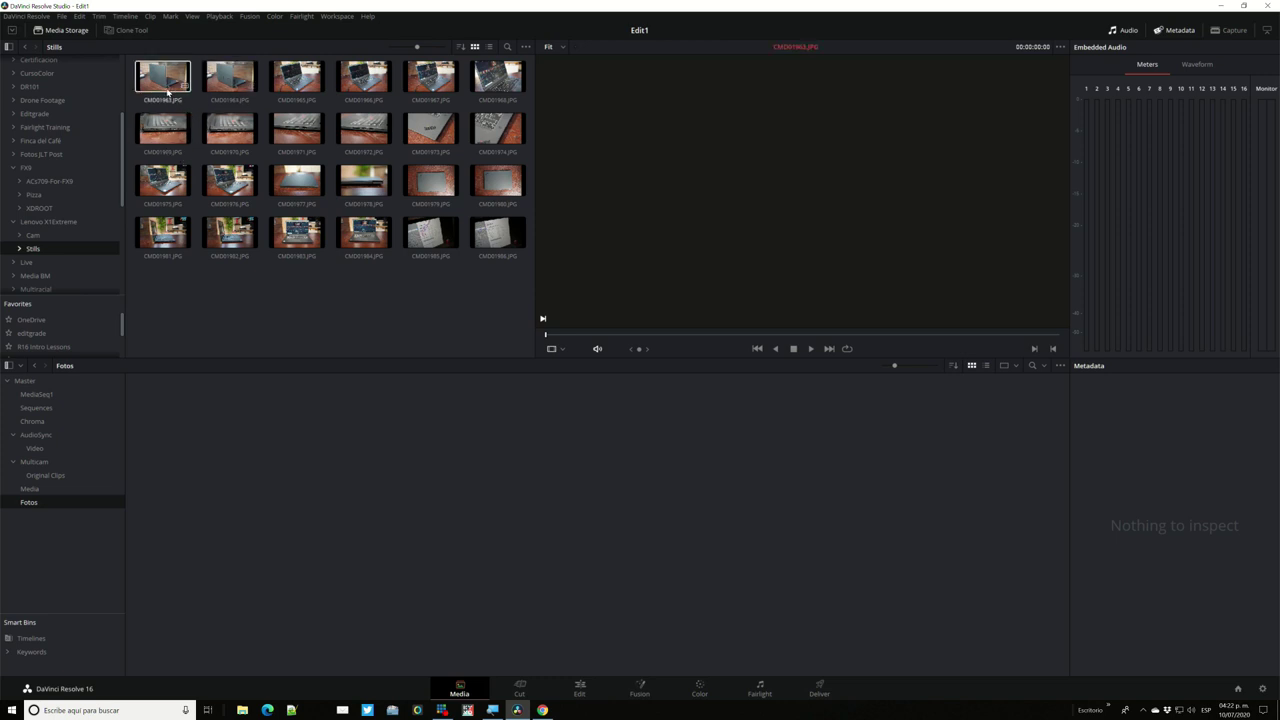
left_click(168, 93)
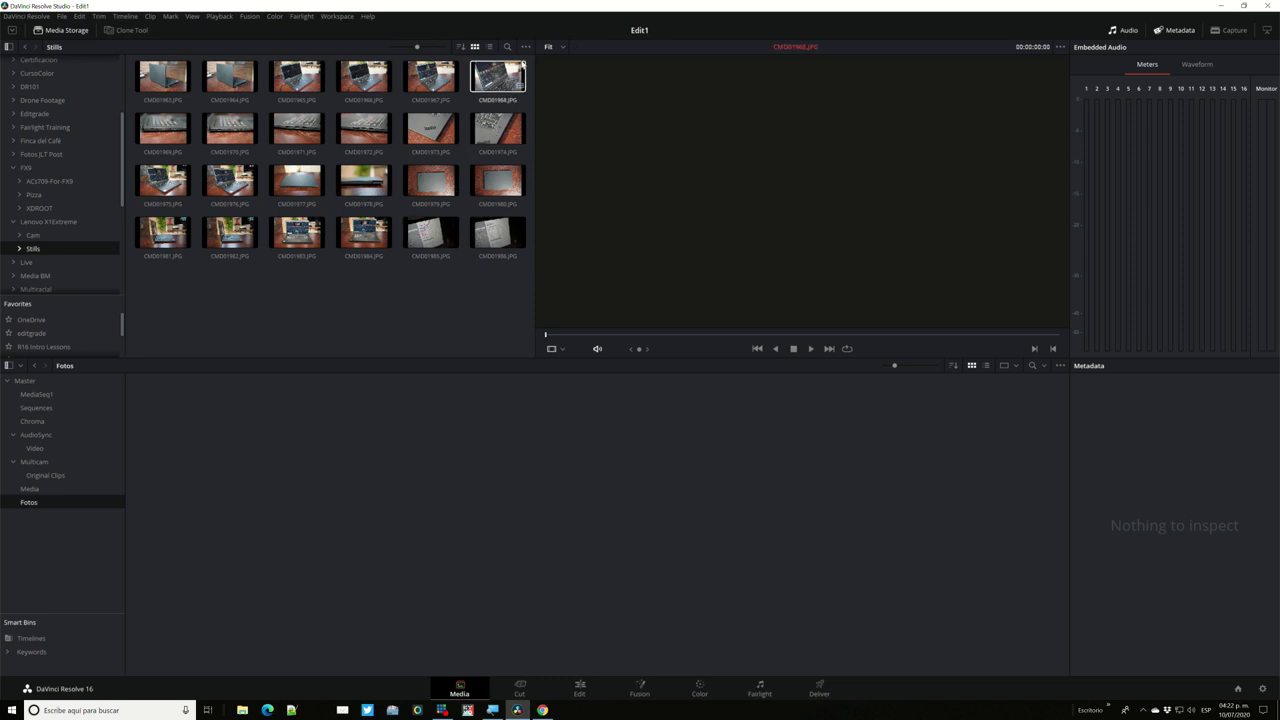
left_click(526, 47)
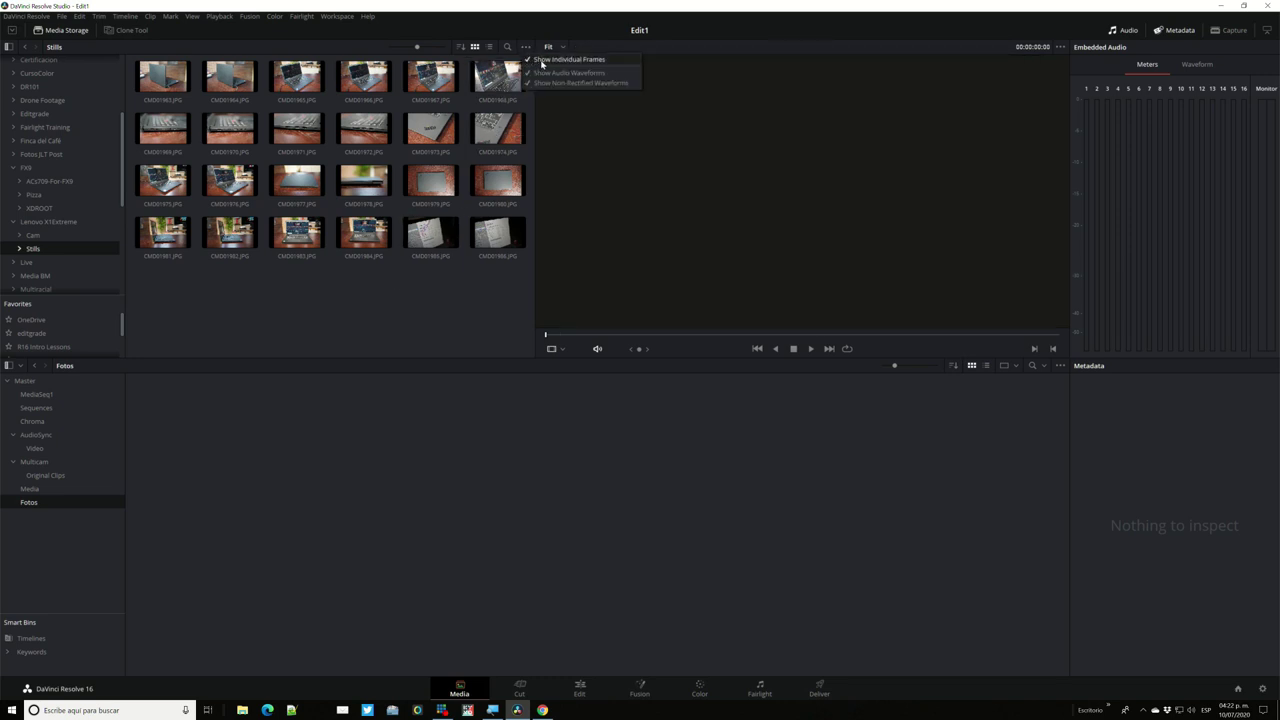
left_click(541, 61)
left_click(526, 47)
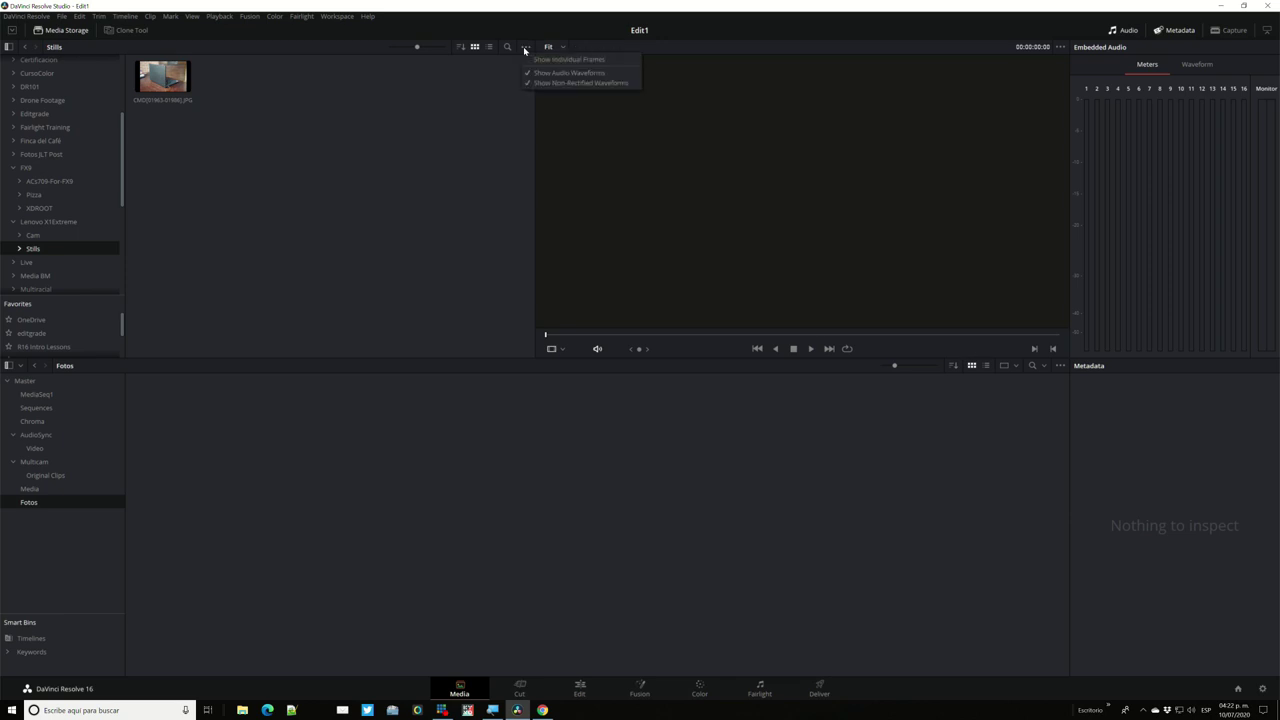
left_click(541, 59)
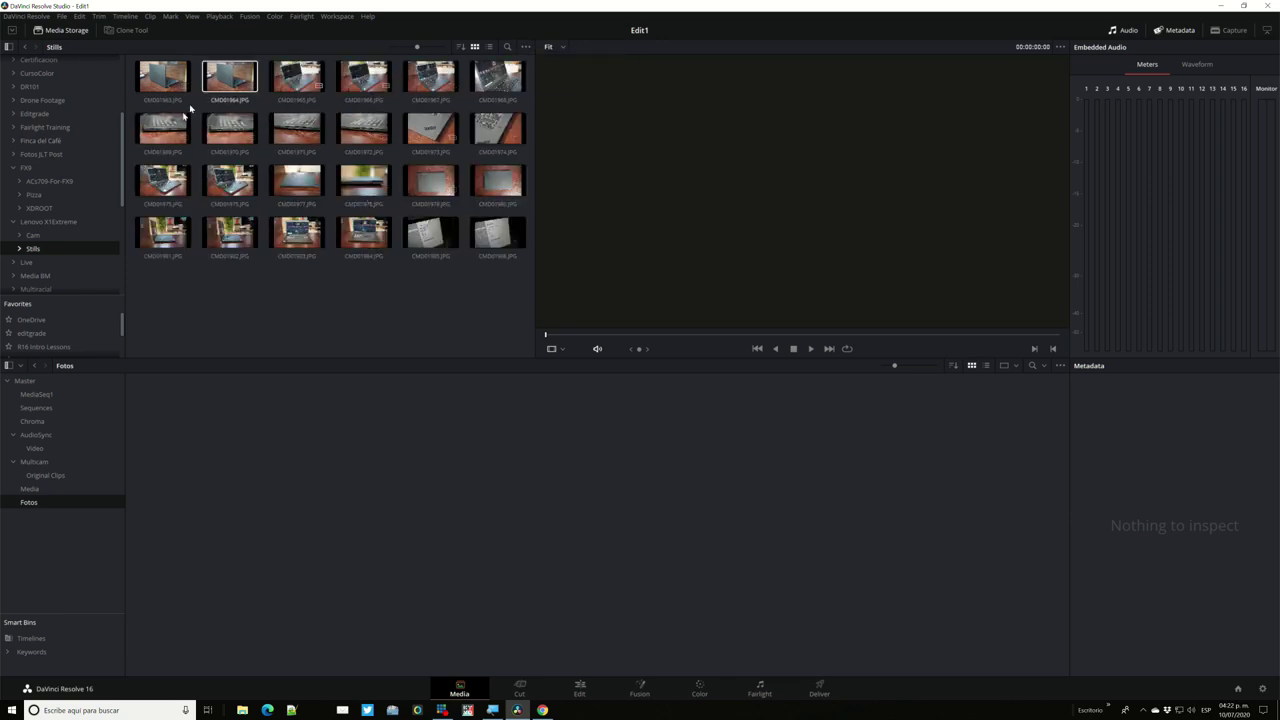
Drag all 24 JPG stills into the Fotos bin and preview CMD01972.JPG.
mouse_move(498, 283)
left_mouse_down()
mouse_move(150, 70)
mouse_move(295, 516)
left_mouse_up()
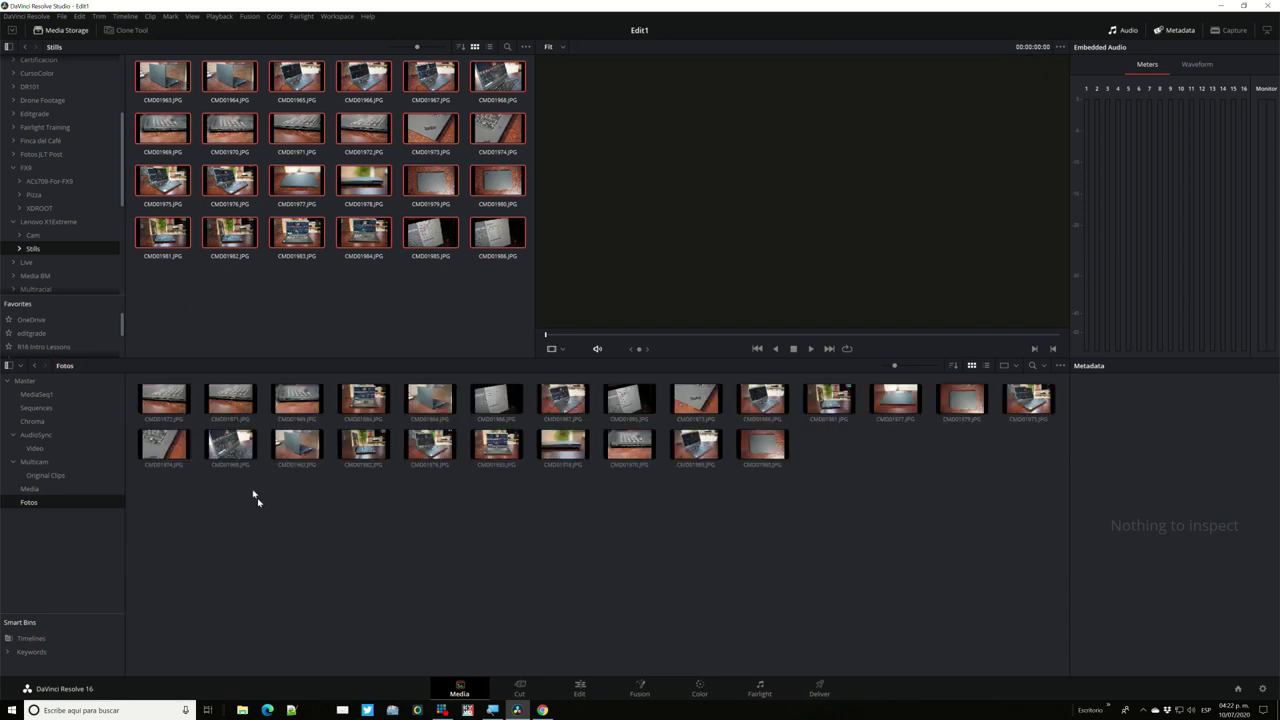
left_click(170, 410)
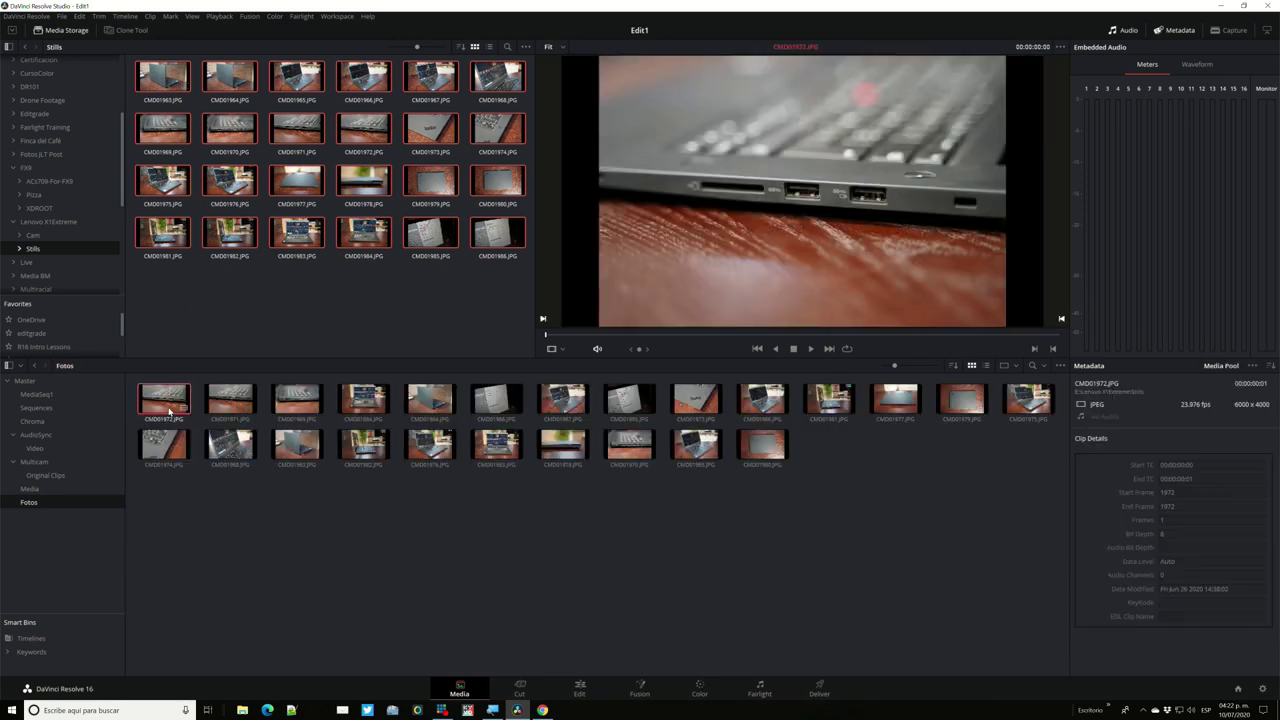